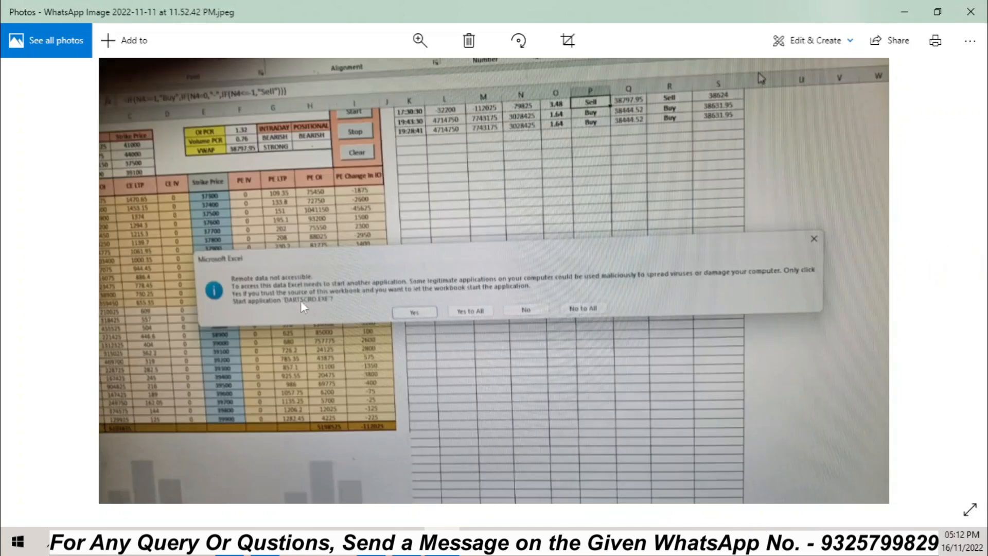
Step: Zoom in on the photographed Excel "Remote data not accessible" message, and return to the full image
scroll(261, 294, "up", 1)
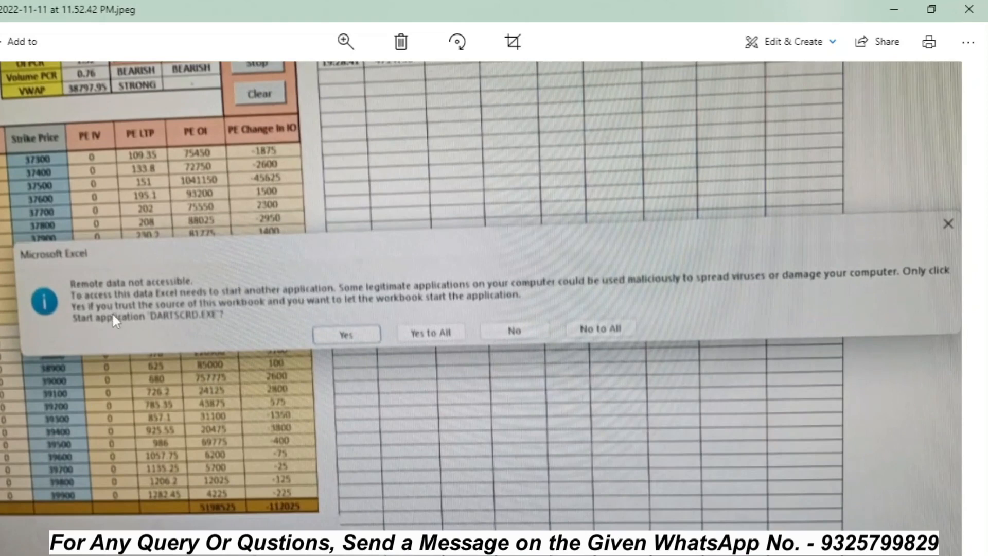
scroll(112, 313, "down", 1)
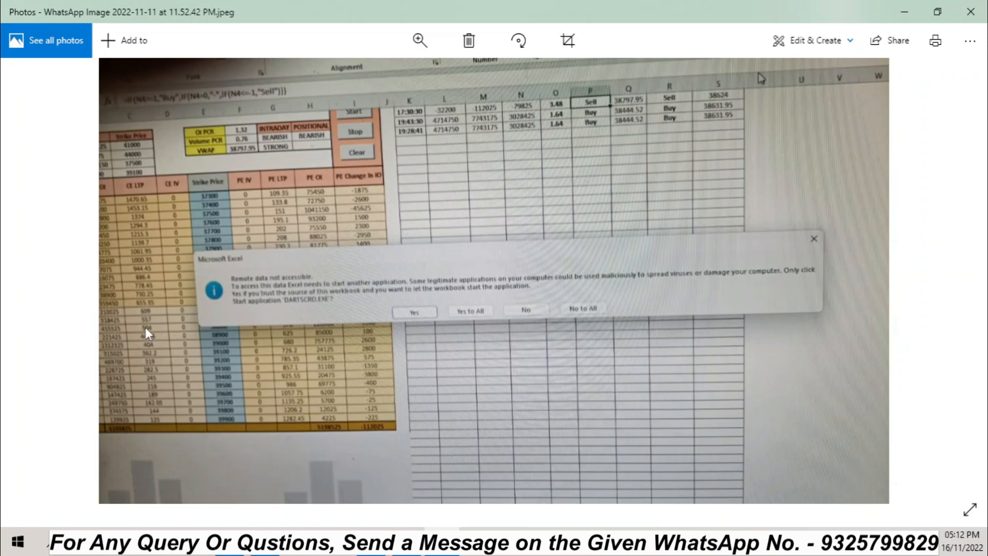
Step: Switch to Excel and check the Office product and update information on the Account page
left_click(370, 542)
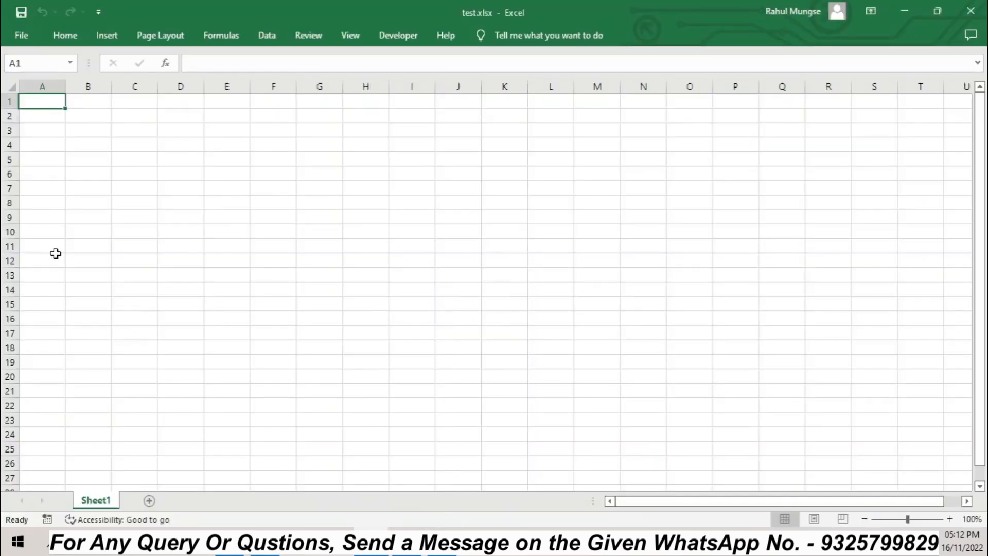
left_click(22, 35)
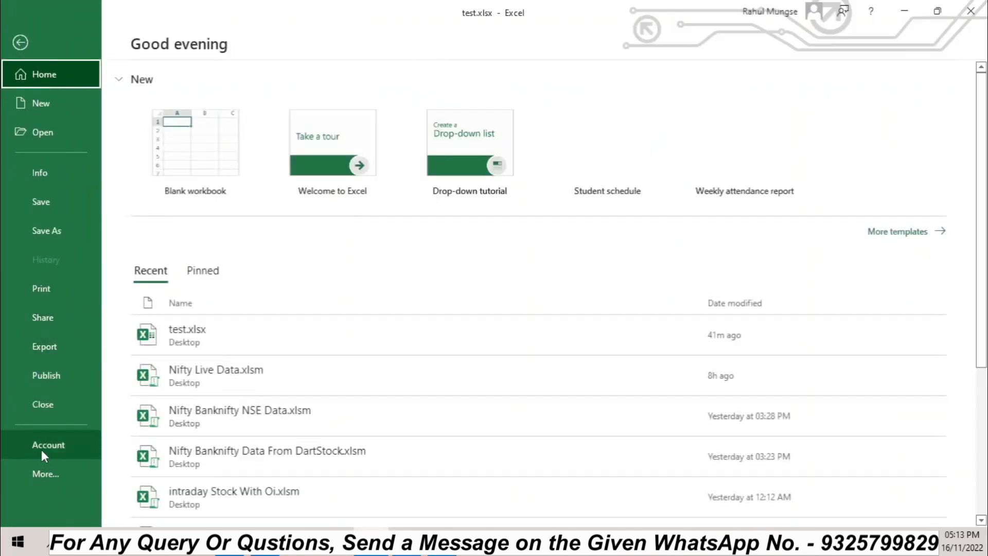
left_click(41, 449)
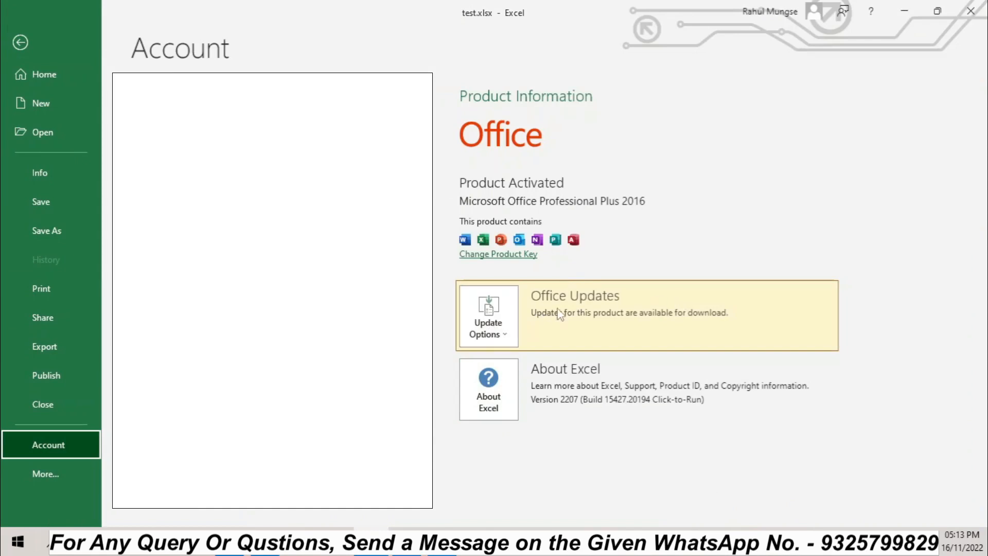
left_click(20, 42)
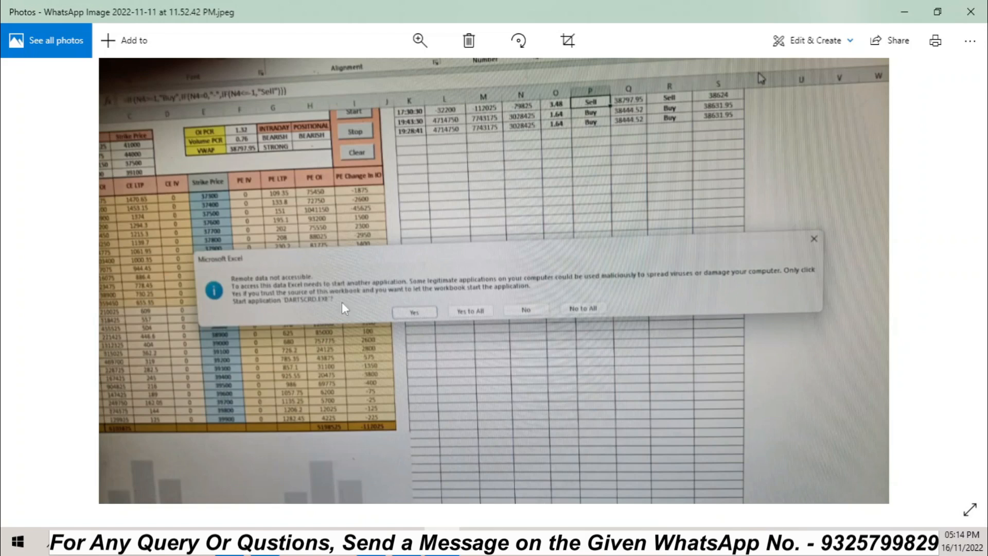
Step: In Excel, review the Trust Center's External Content security settings, including Dynamic Data Exchange, and accept them
left_click(372, 543)
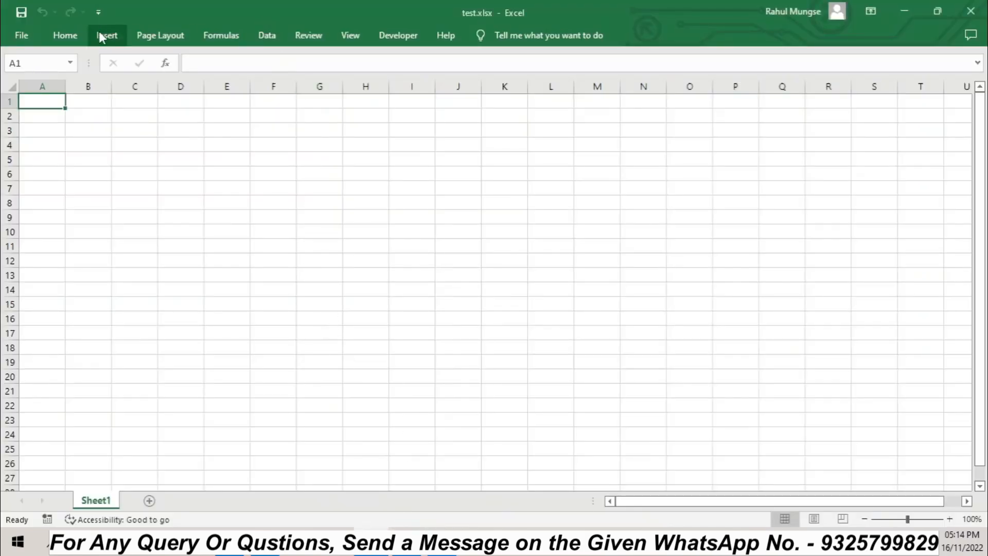
left_click(23, 36)
left_click(50, 481)
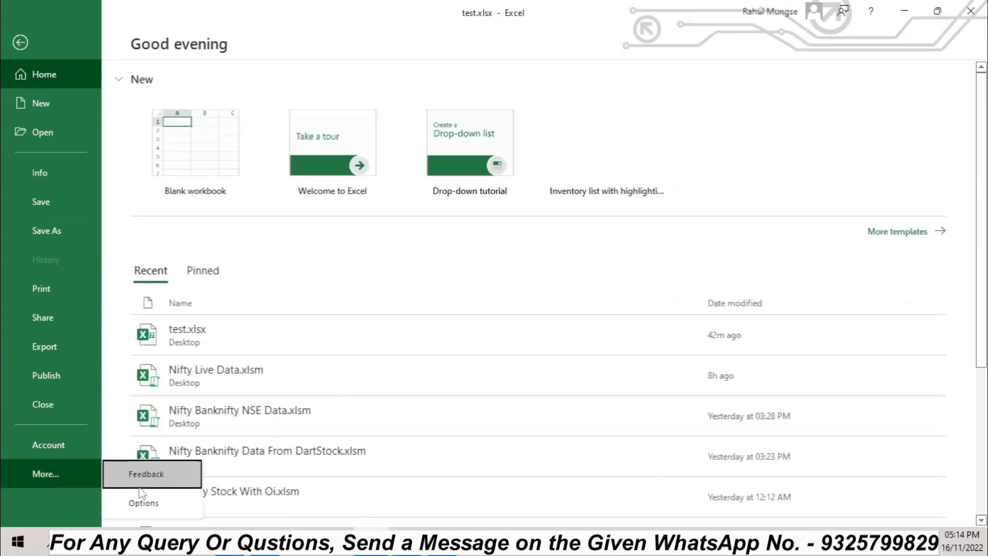
left_click(134, 498)
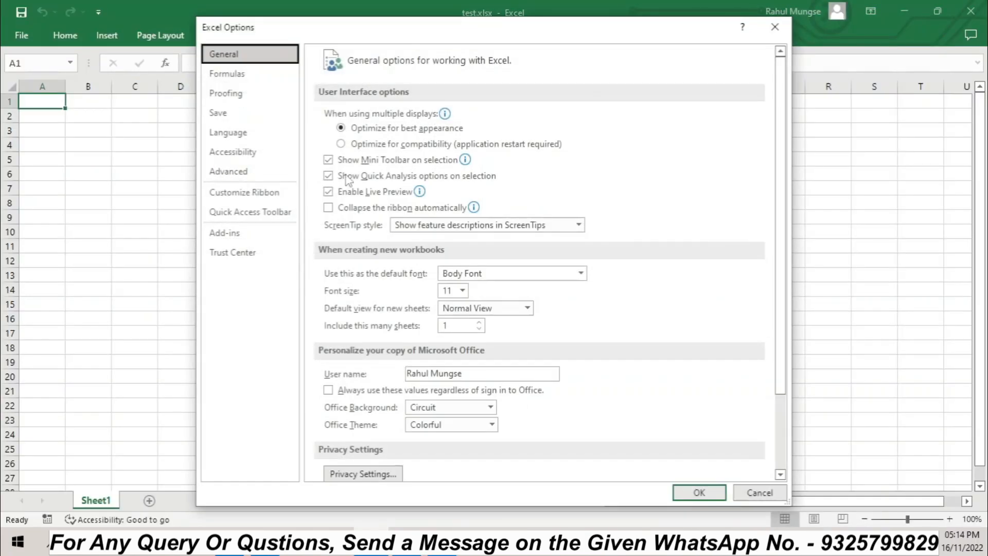
left_click(260, 253)
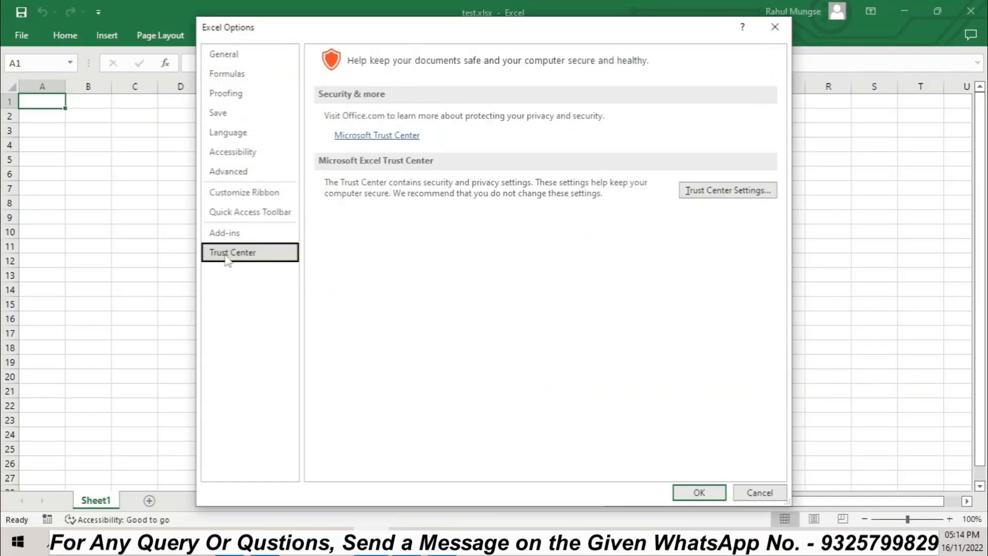
left_click(681, 196)
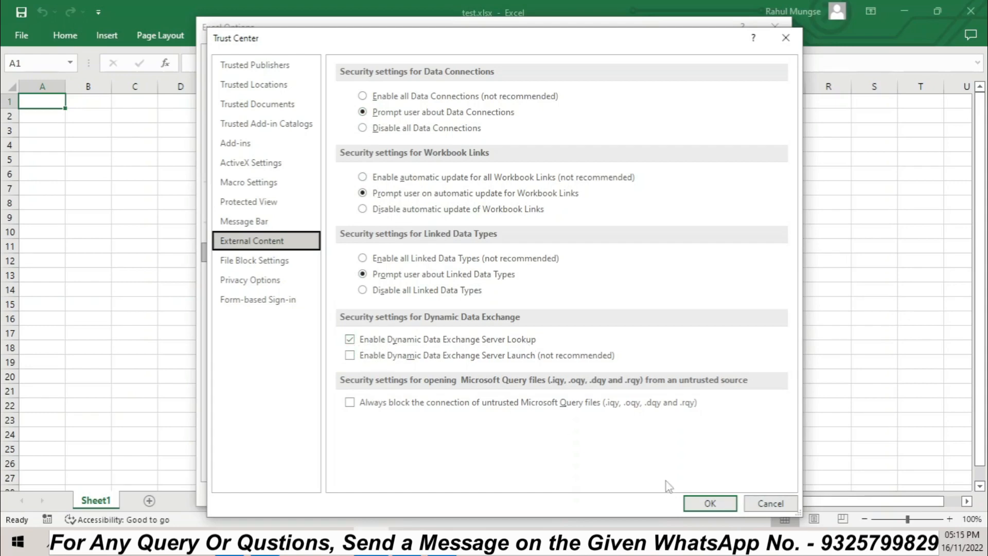
left_click(709, 503)
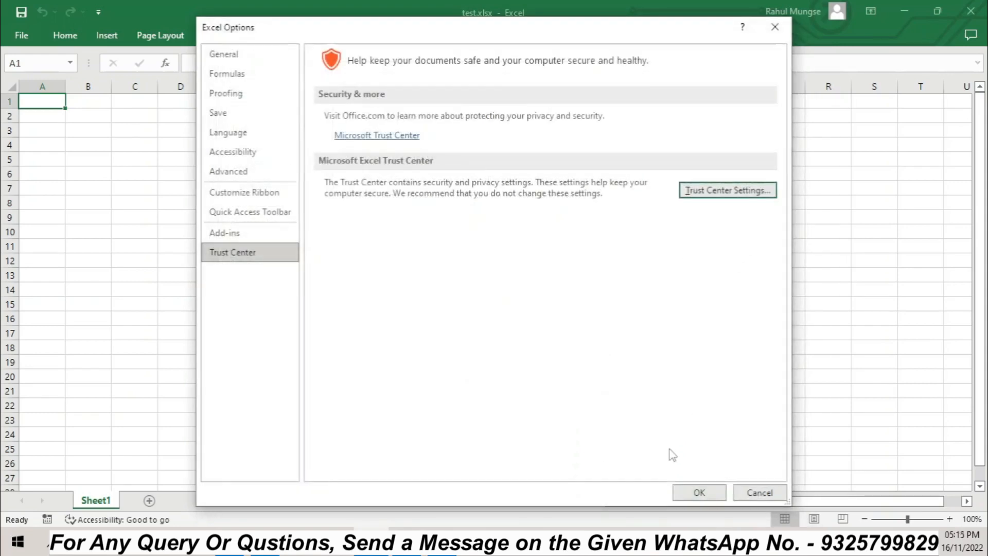
left_click(689, 492)
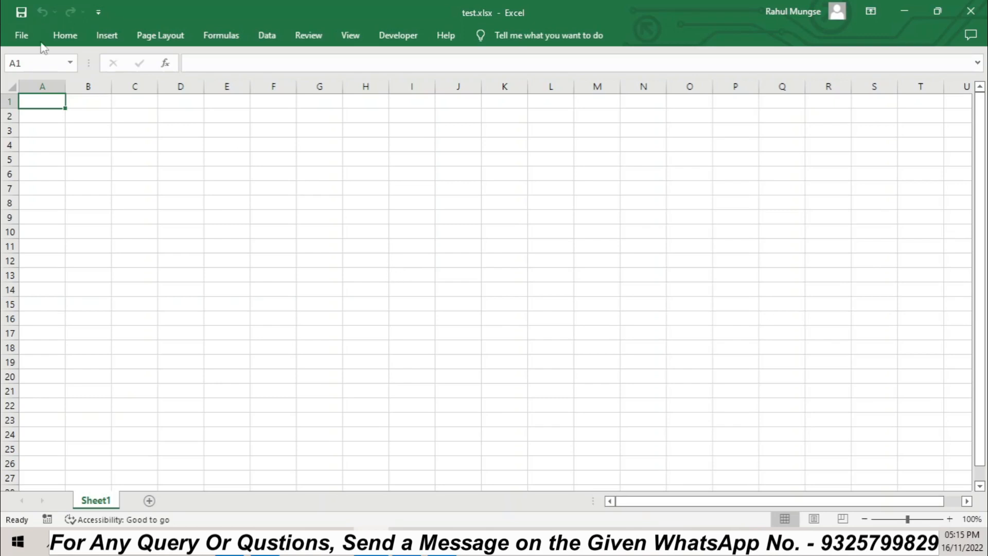
Step: Recheck the Trust Center's External Content settings for data connections, and view the photographed error message again
left_click(21, 35)
left_click(47, 473)
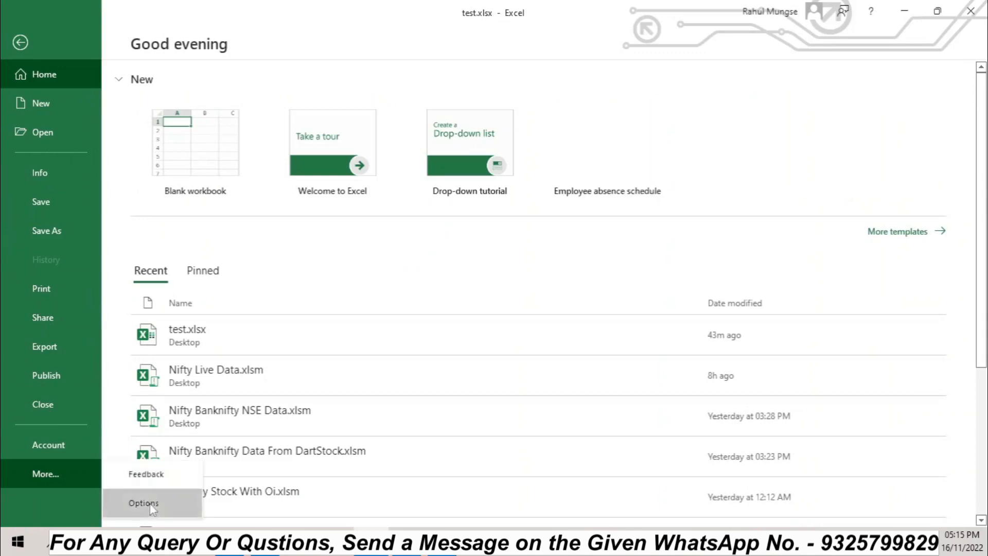
left_click(141, 502)
left_click(250, 252)
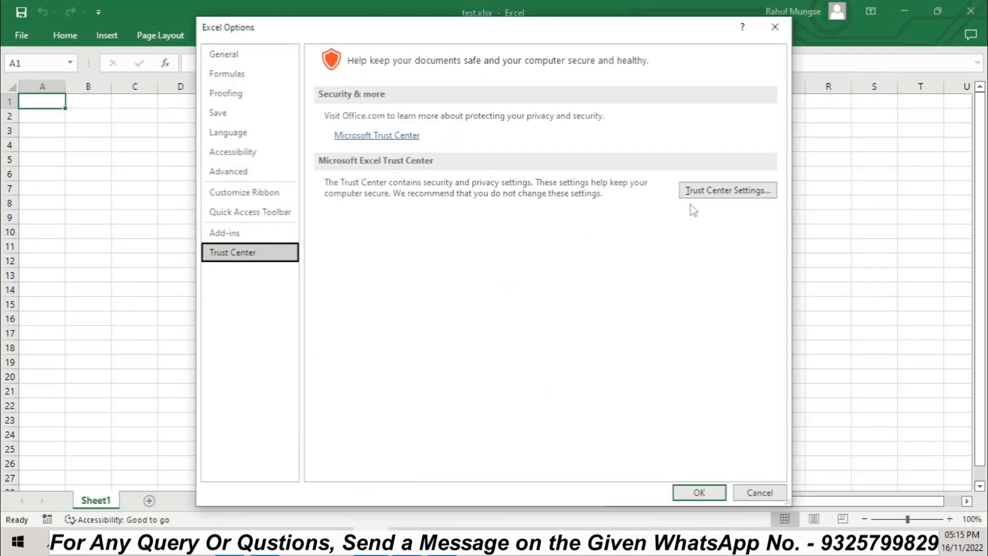
left_click(692, 191)
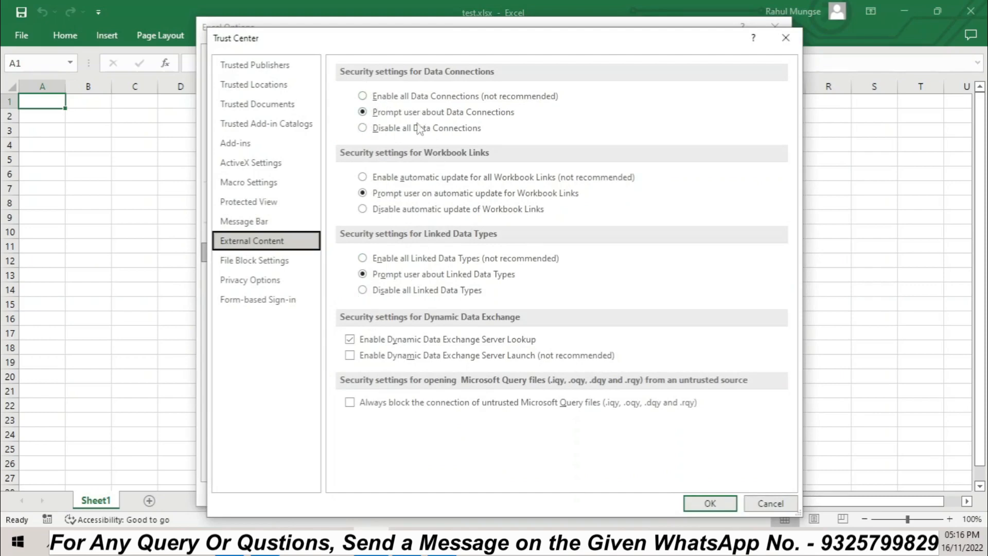
left_click(712, 503)
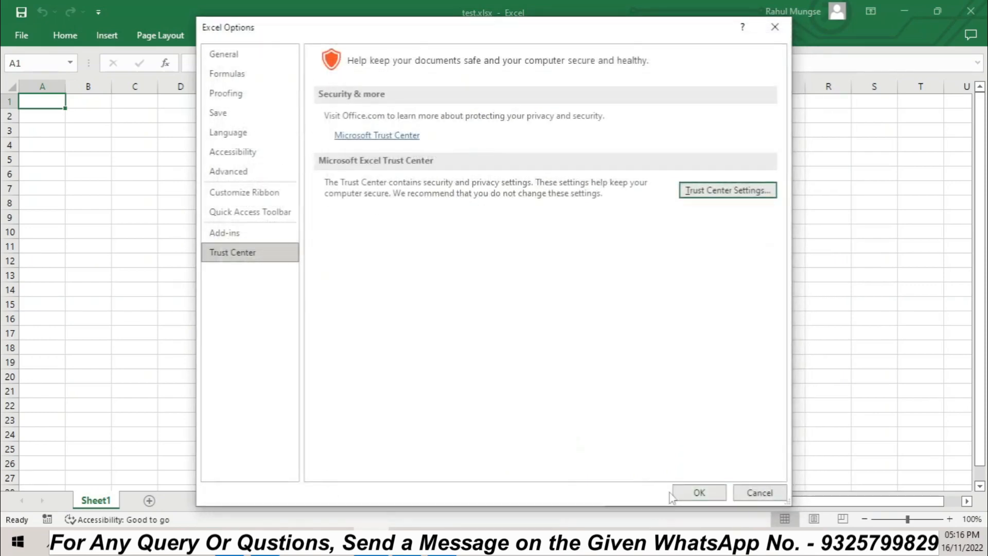
left_click(698, 492)
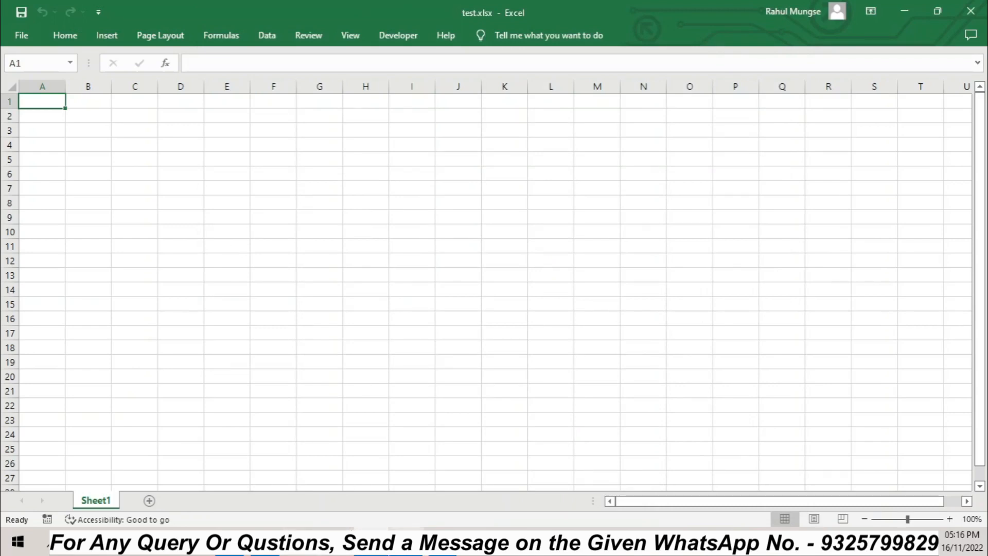
left_click(406, 542)
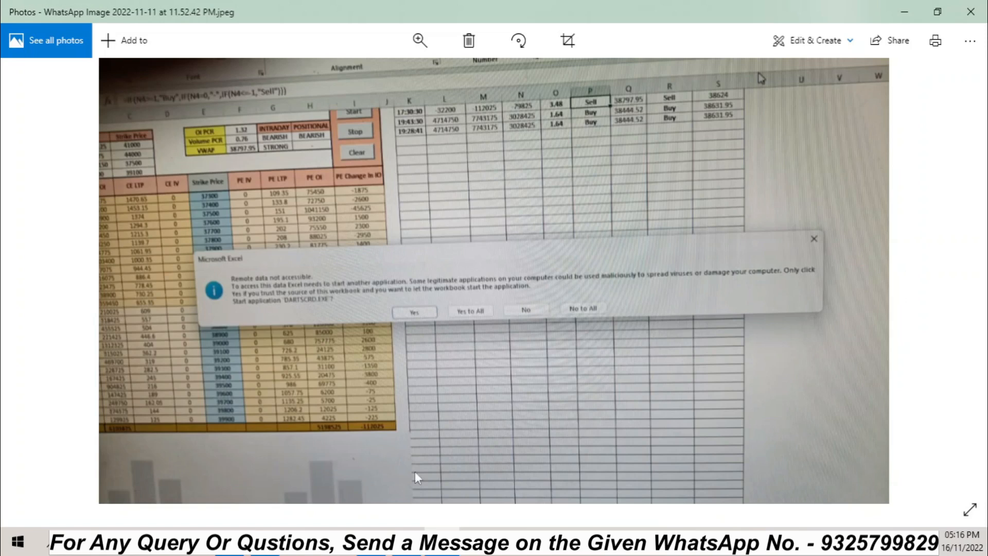
left_click(371, 541)
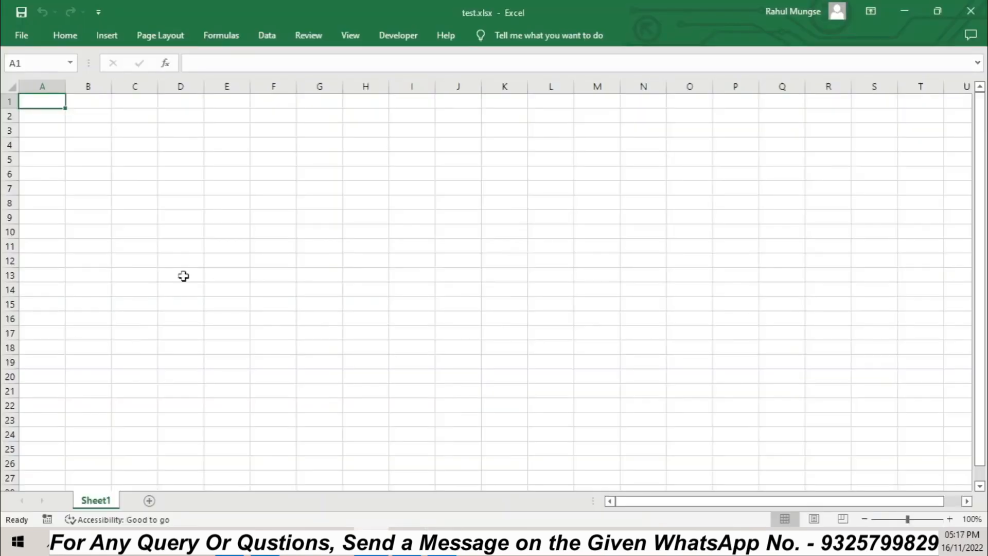
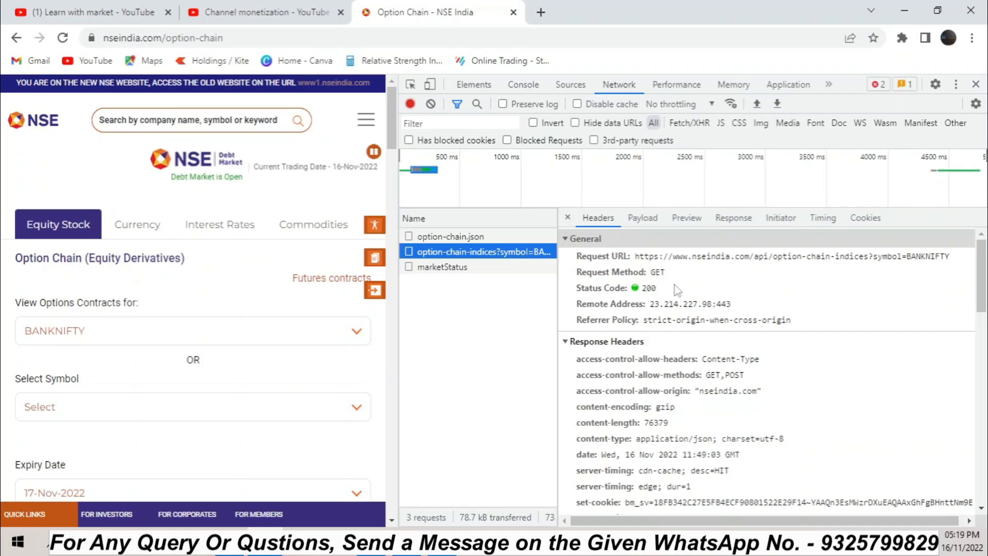
Step: Examine the request headers and cookie of the BANKNIFTY option-chain-indices request in the browser's developer tools
scroll(772, 330, "down", 10)
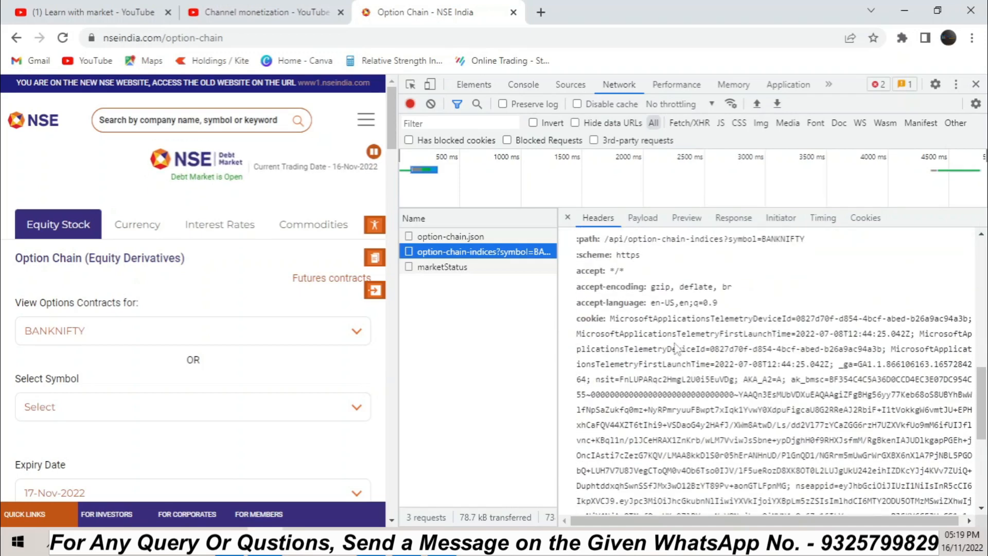
scroll(669, 363, "up", 3)
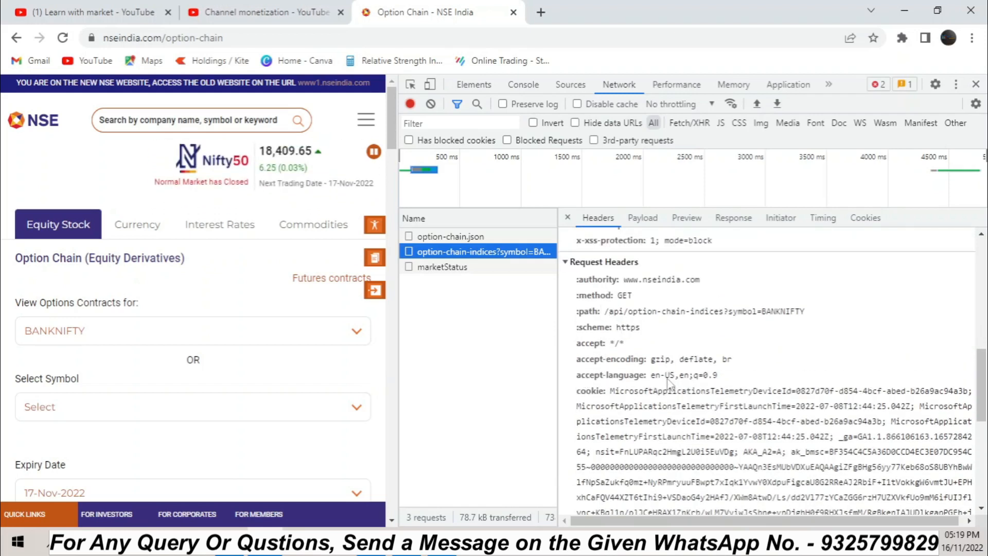
scroll(587, 383, "down", 3)
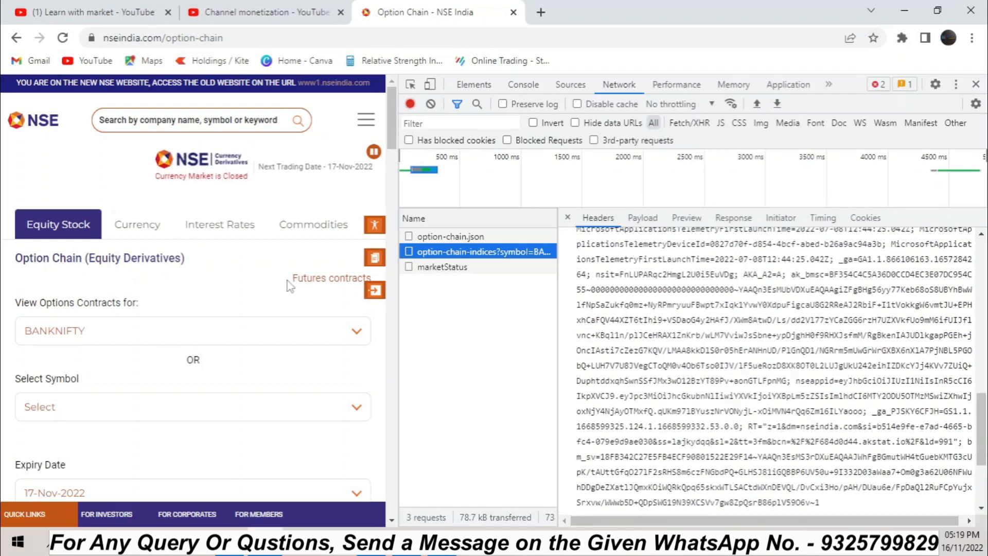
Step: Switch to Excel and start a new query from a web source in test.xlsx
left_click(370, 541)
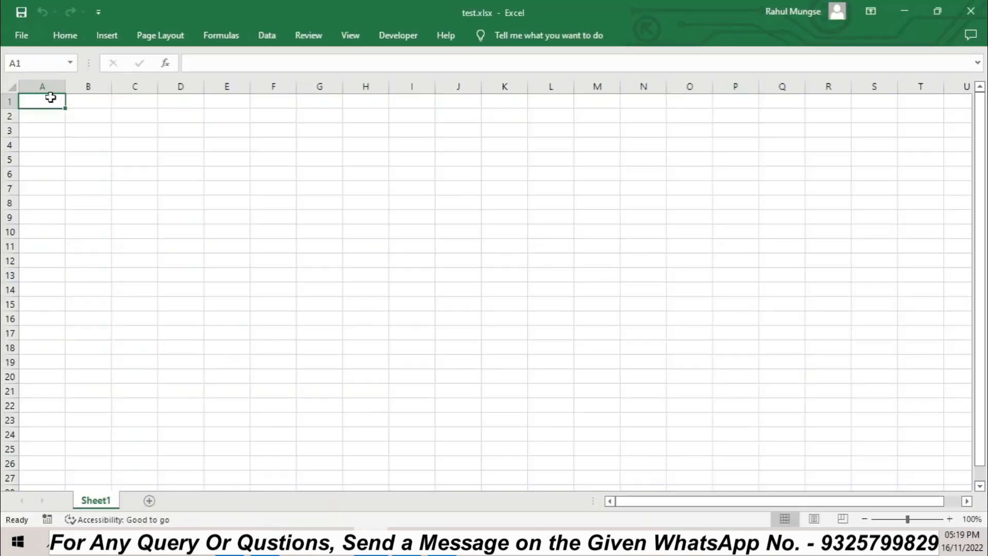
left_click(266, 35)
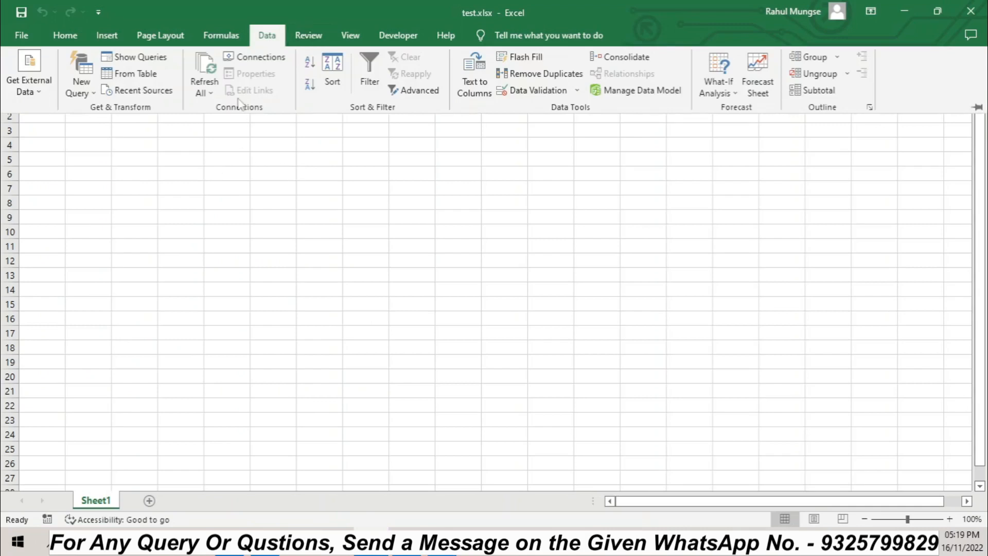
left_click(85, 93)
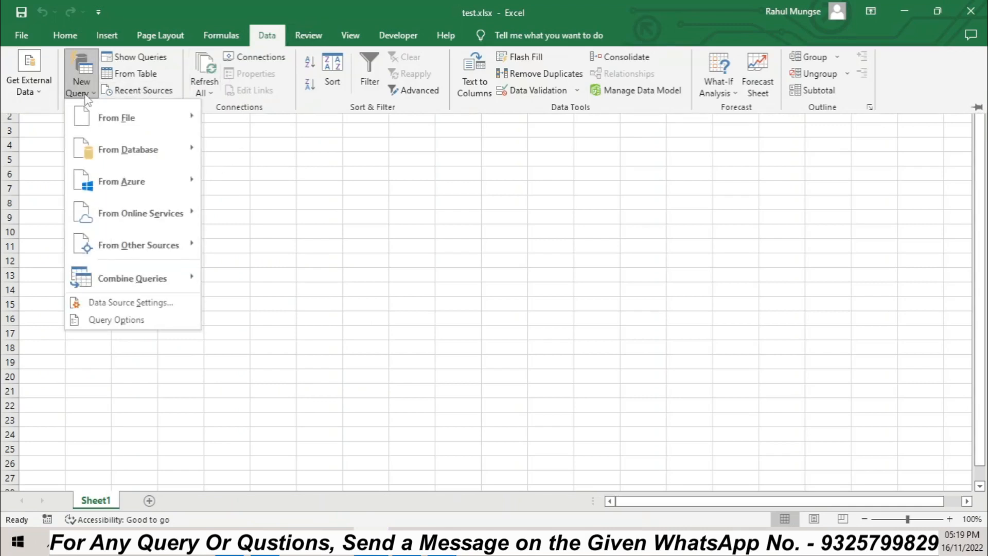
mouse_move(159, 273)
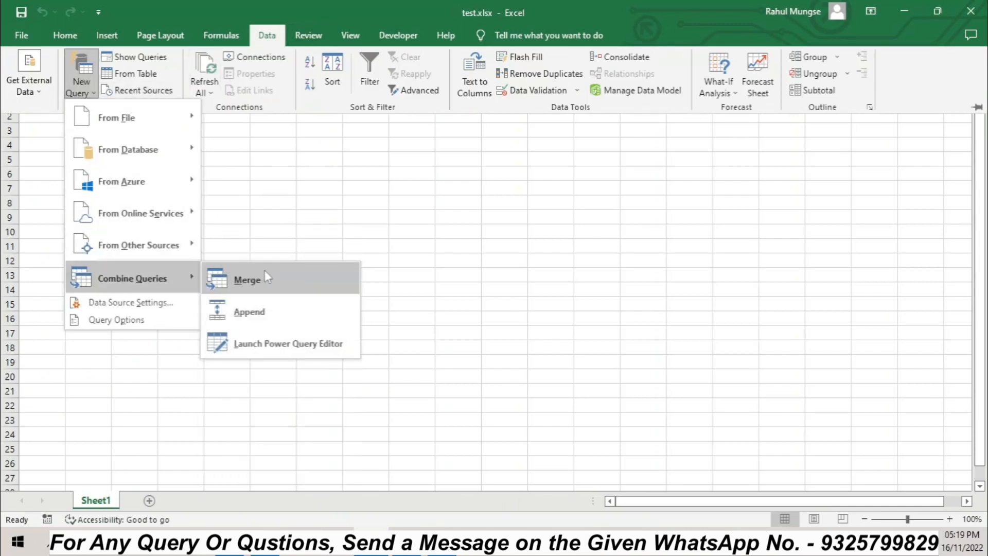
left_click(319, 252)
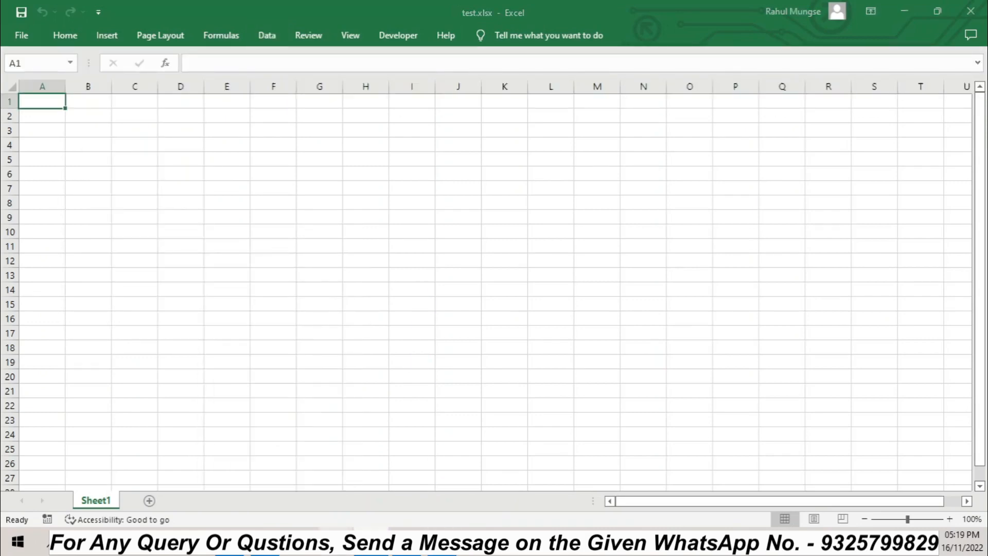
left_click(265, 541)
scroll(687, 354, "up", 6)
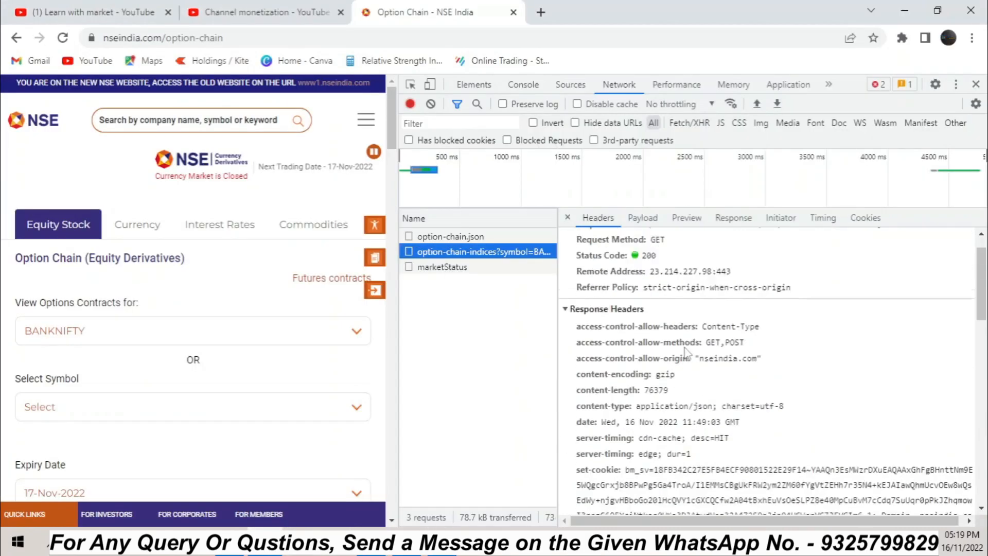
scroll(688, 354, "up", 1)
left_click_drag(635, 256, 946, 267)
key("ctrl+c")
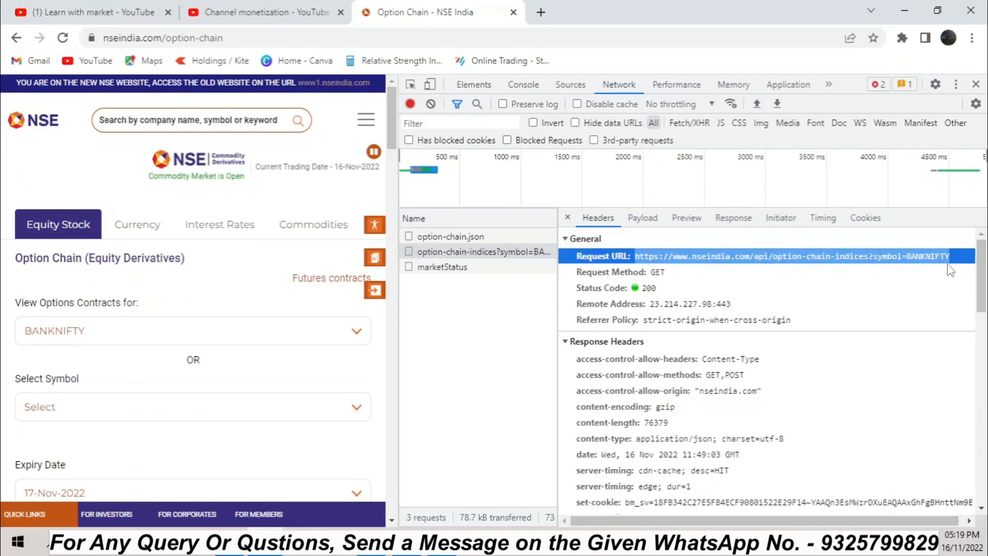
key("alt+Tab")
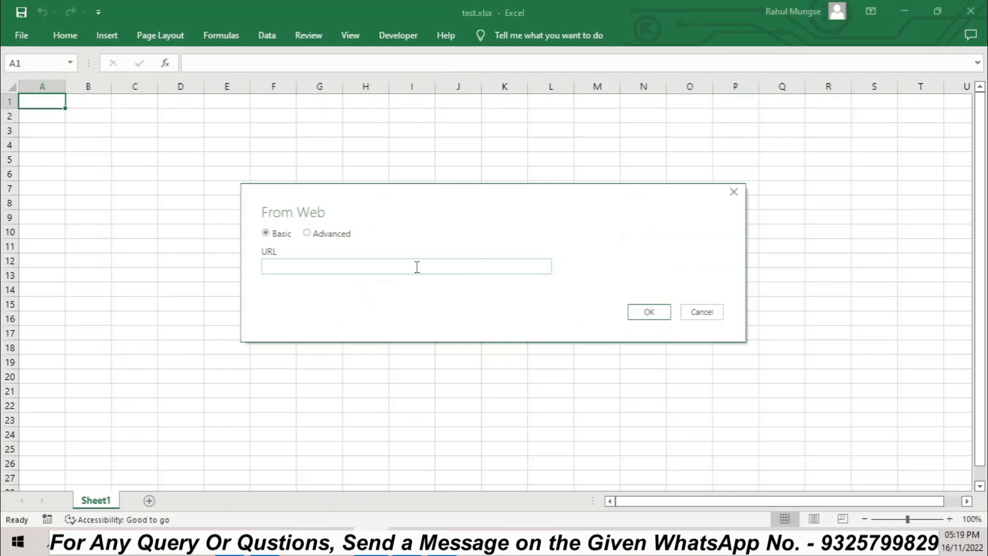
key("ctrl+v")
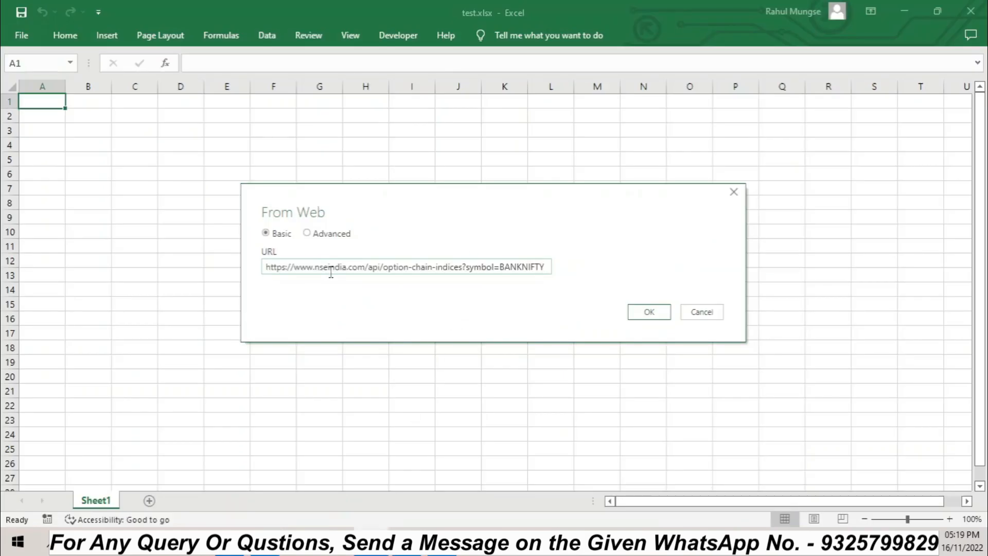
Step: Switch the web query to advanced options and copy accept-encoding from the browser's request headers as the first HTTP header name
left_click(331, 234)
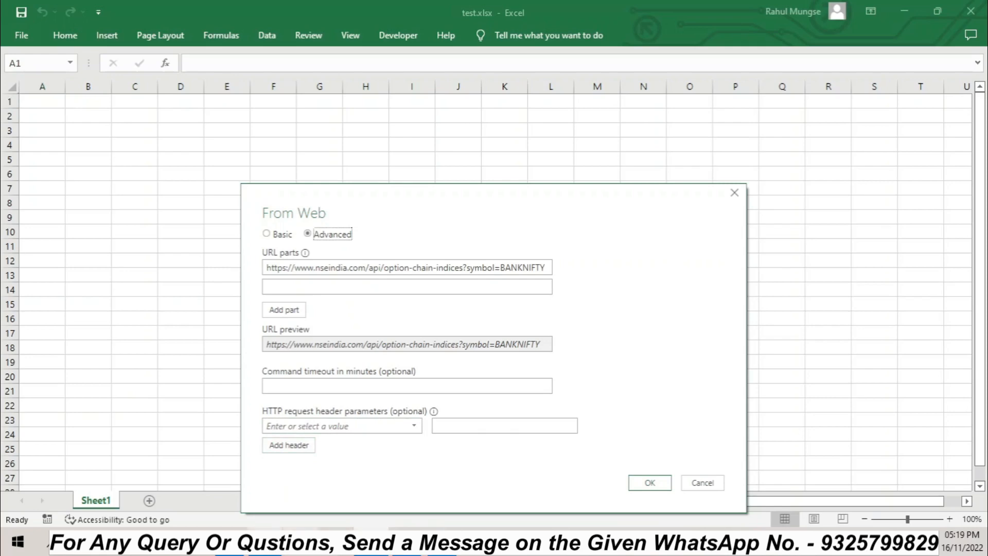
left_click(265, 542)
scroll(649, 315, "down", 5)
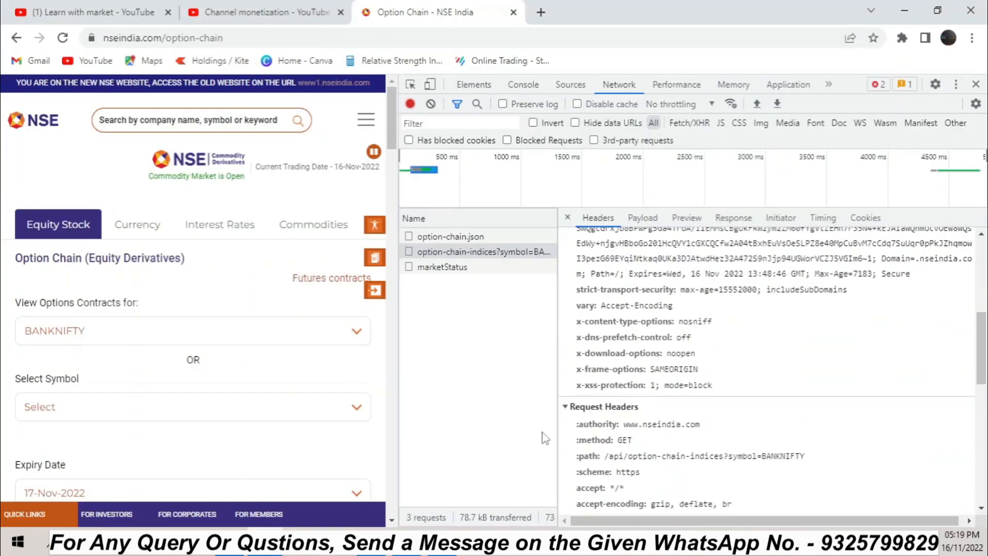
scroll(647, 415, "down", 3)
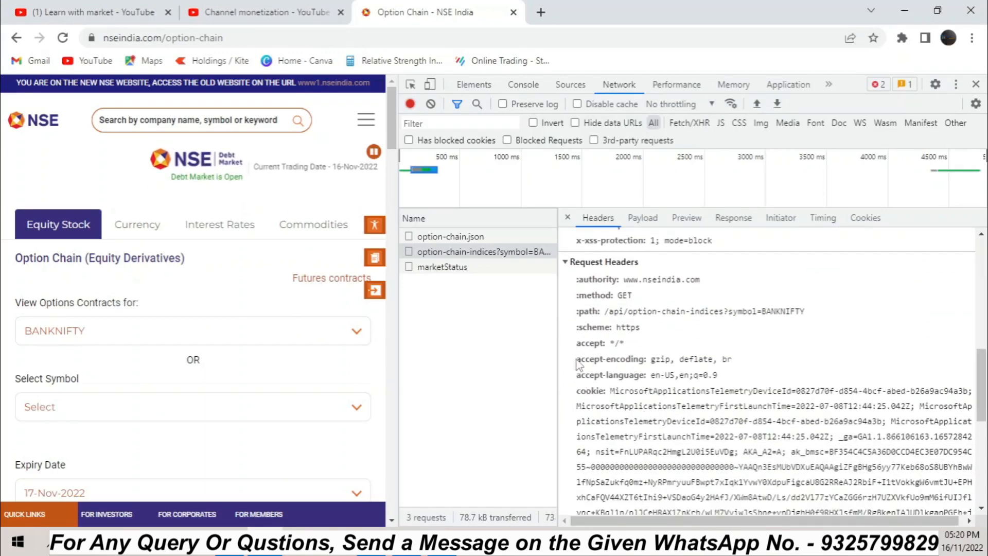
left_click_drag(578, 363, 645, 363)
key("ctrl+c")
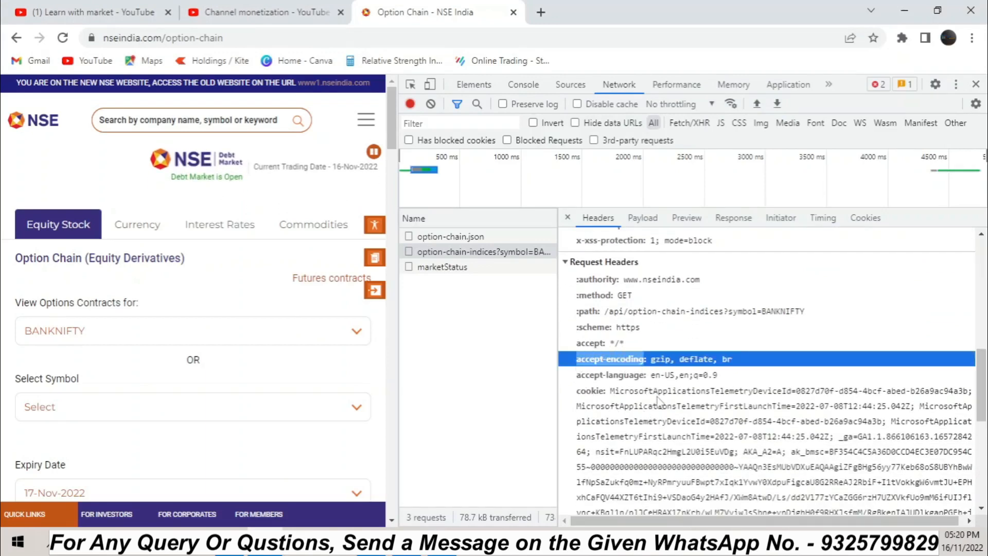
left_click(371, 541)
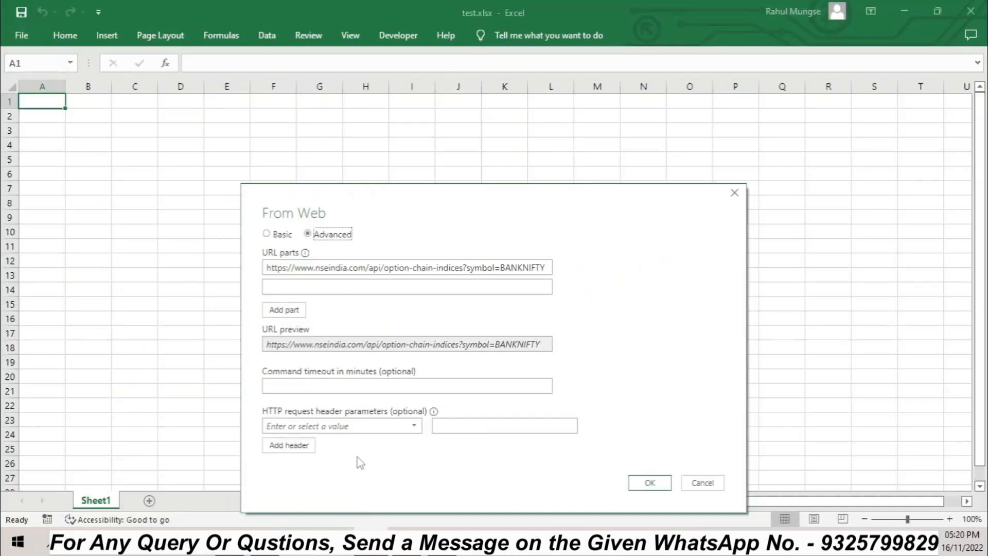
left_click(309, 427)
key("ctrl+v")
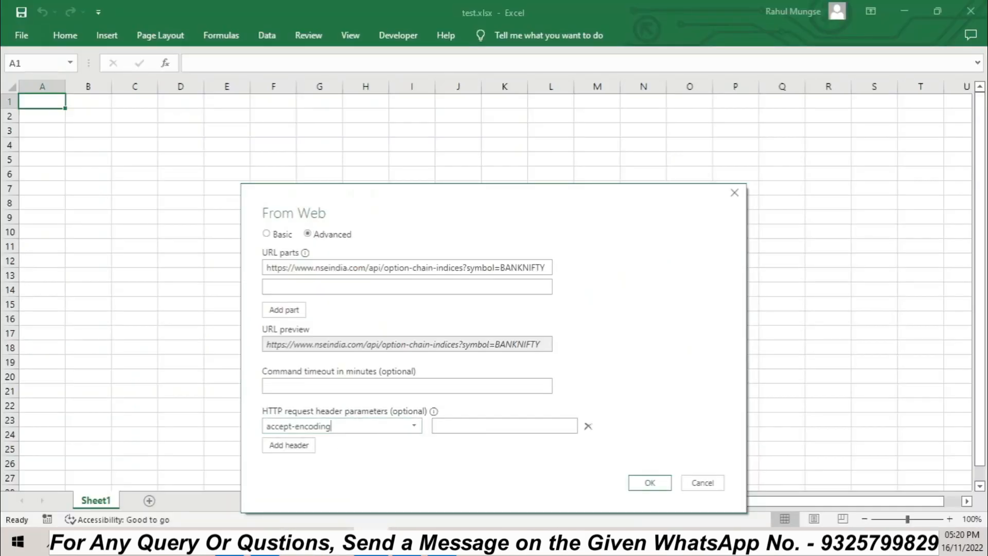
Step: Copy "gzip, deflate" from the browser's request headers into Excel as the accept-encoding header's value
left_click(266, 541)
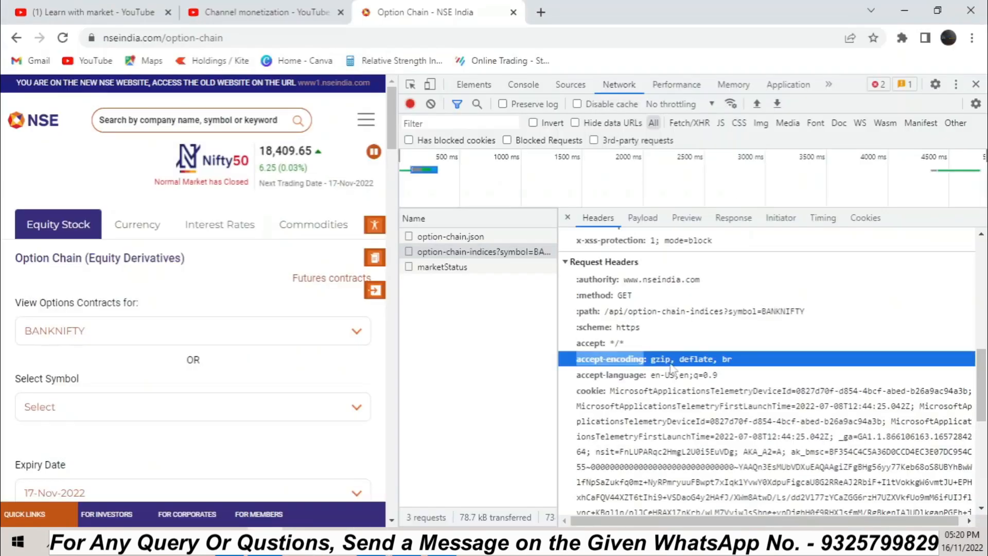
left_click_drag(651, 362, 715, 368)
key("ctrl+c")
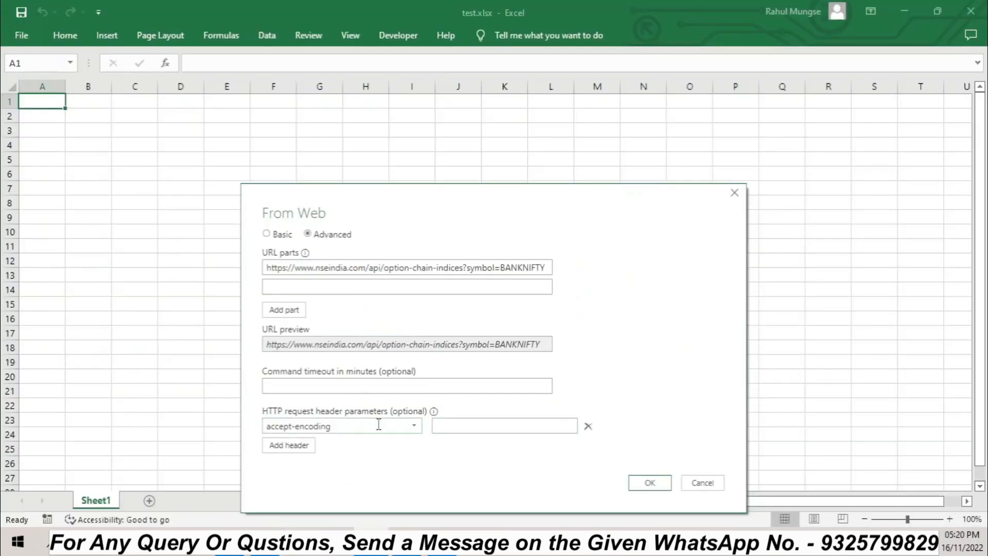
left_click(540, 425)
key("ctrl+v")
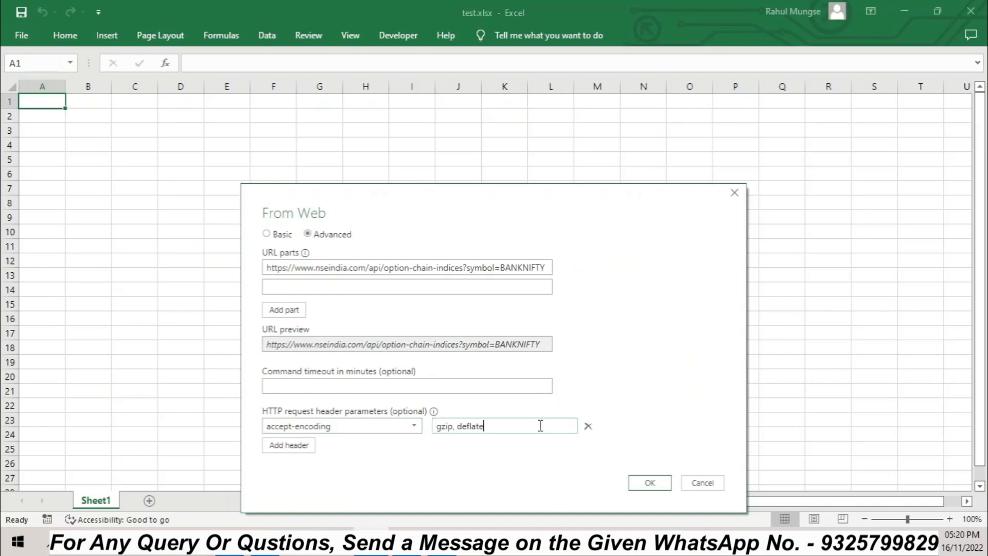
Step: Add a second header to the web query and name it accept-language, copied from the browser's request headers
left_click(296, 447)
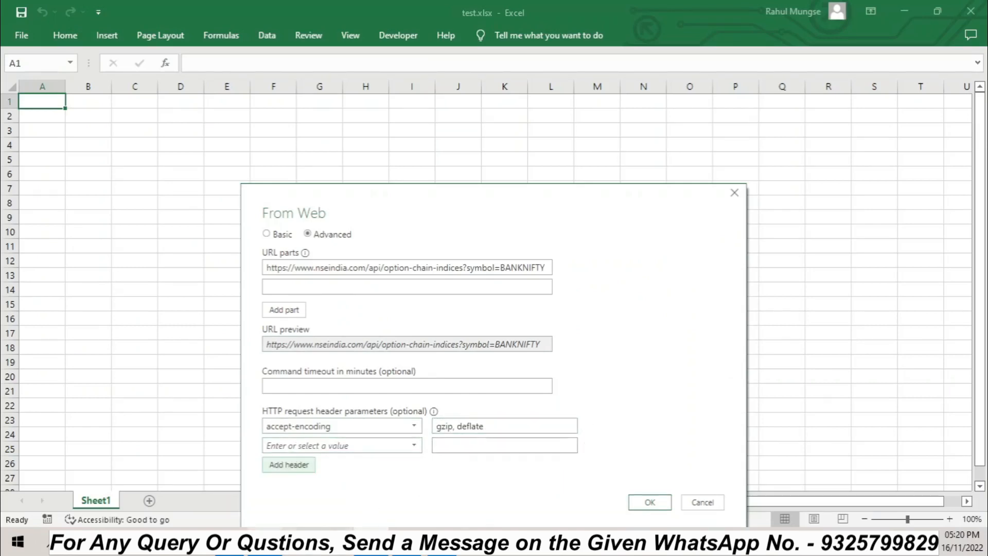
left_click(264, 542)
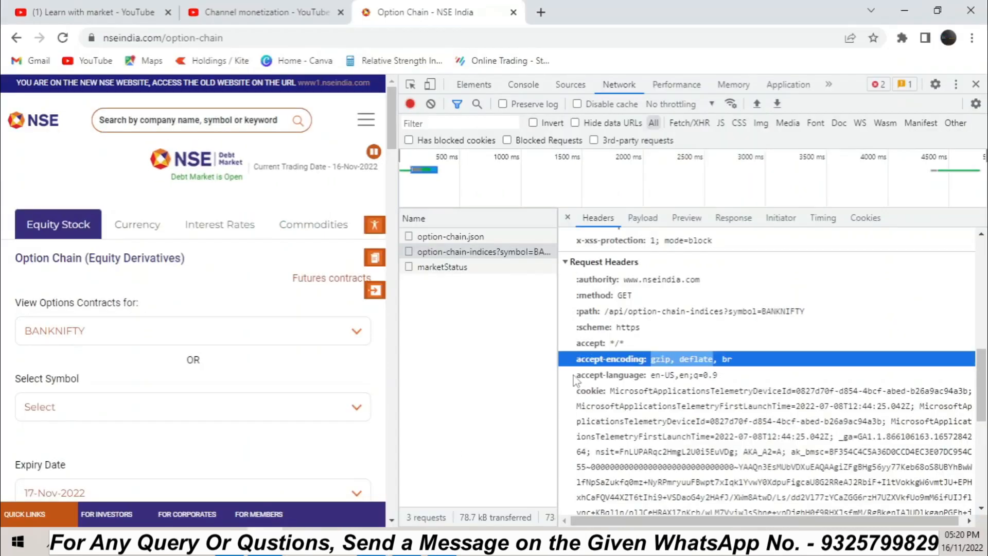
left_click_drag(575, 380, 647, 386)
key("ctrl+c")
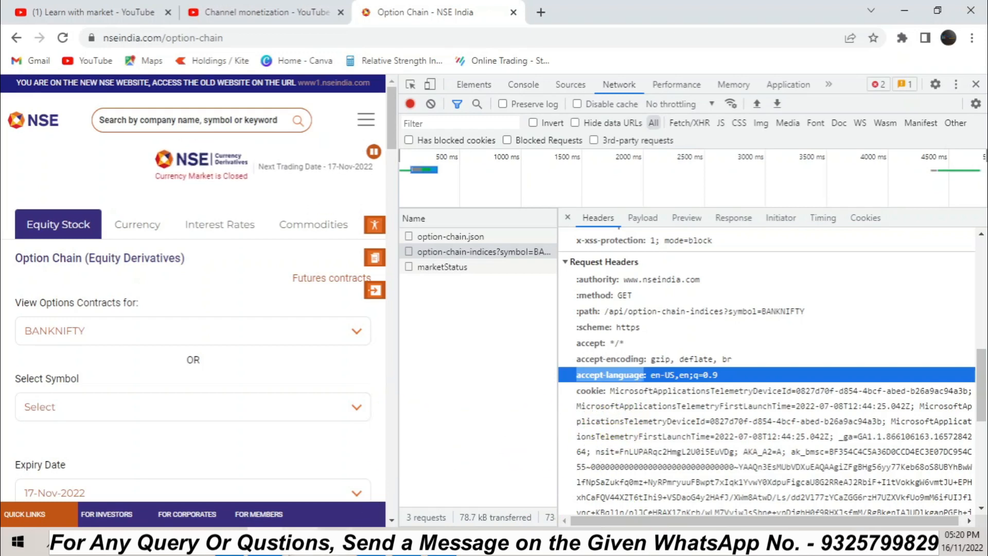
left_click(371, 542)
left_click(326, 448)
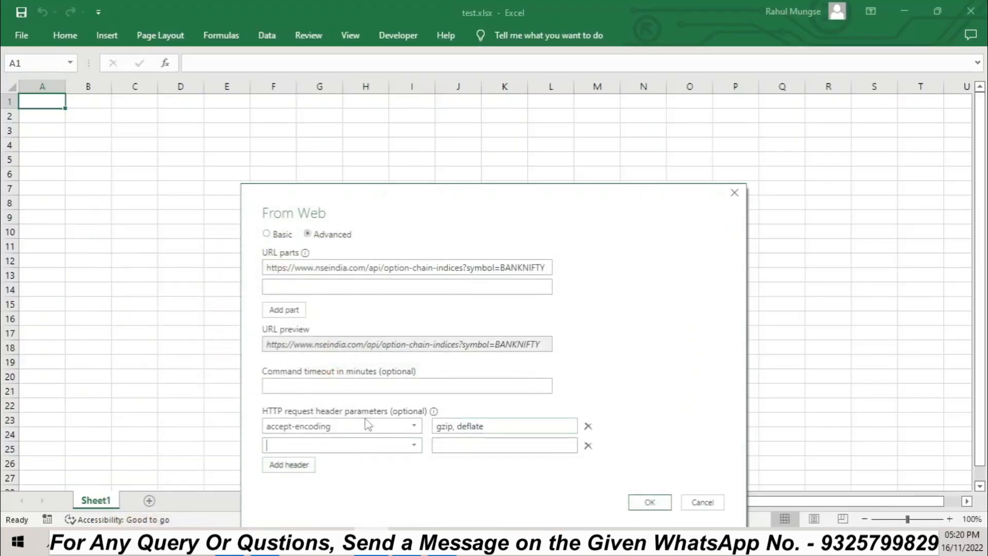
key("ctrl+v")
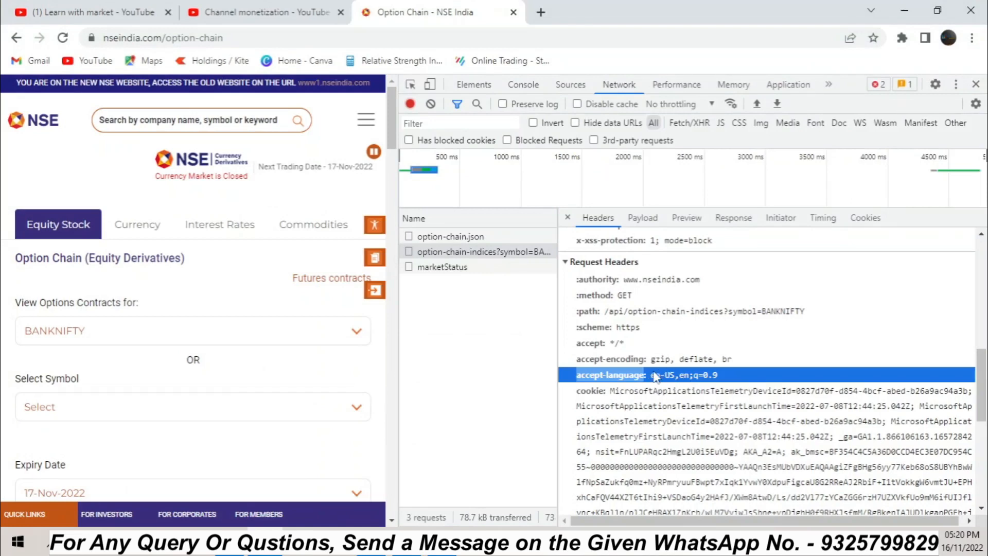
Step: Copy en-US,en;q=0.9 from the browser's request headers into Excel as the accept-language header's value
left_click_drag(652, 375, 718, 375)
key("ctrl+c")
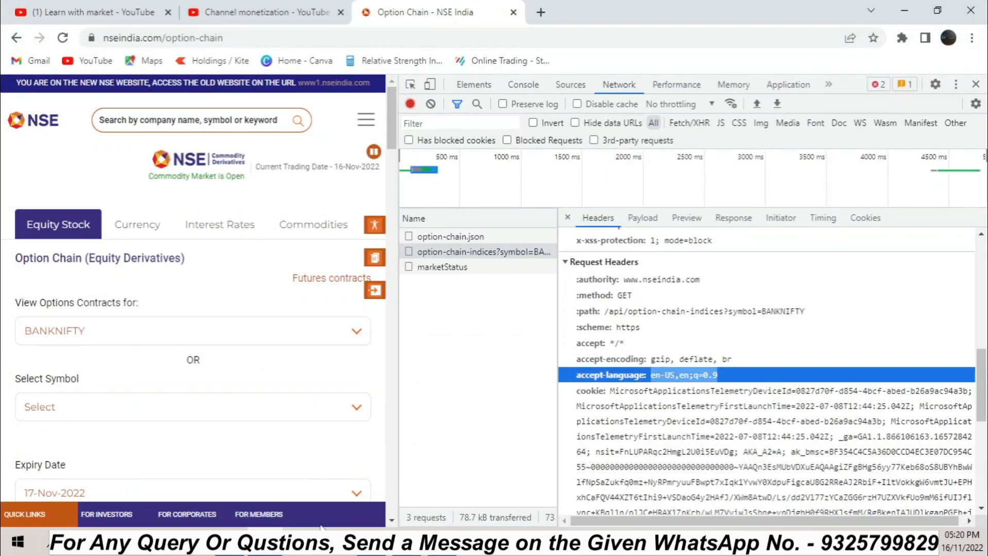
left_click(371, 543)
left_click(458, 445)
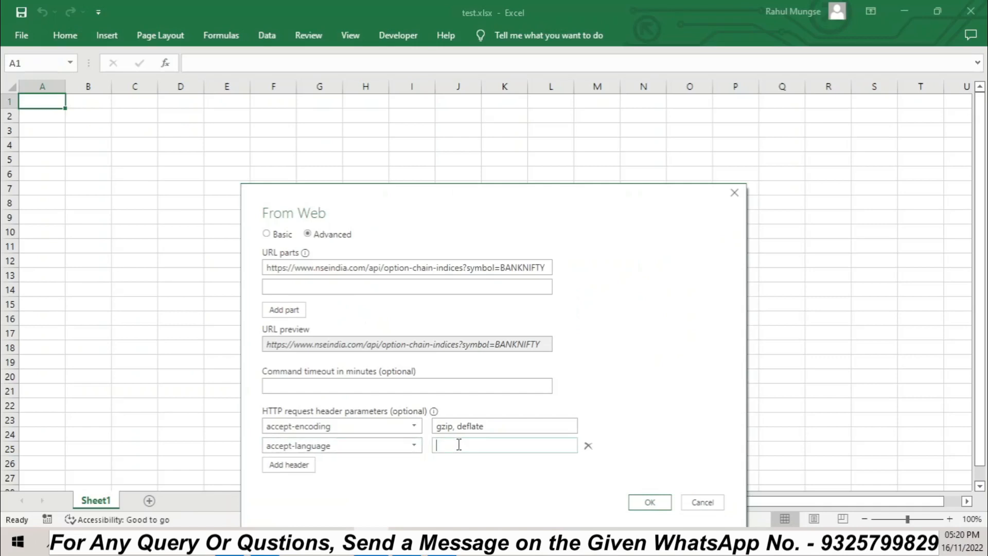
key("ctrl+v")
Step: Add a third header to the web query and name it user-agent, copied from the browser's request headers
left_click(289, 464)
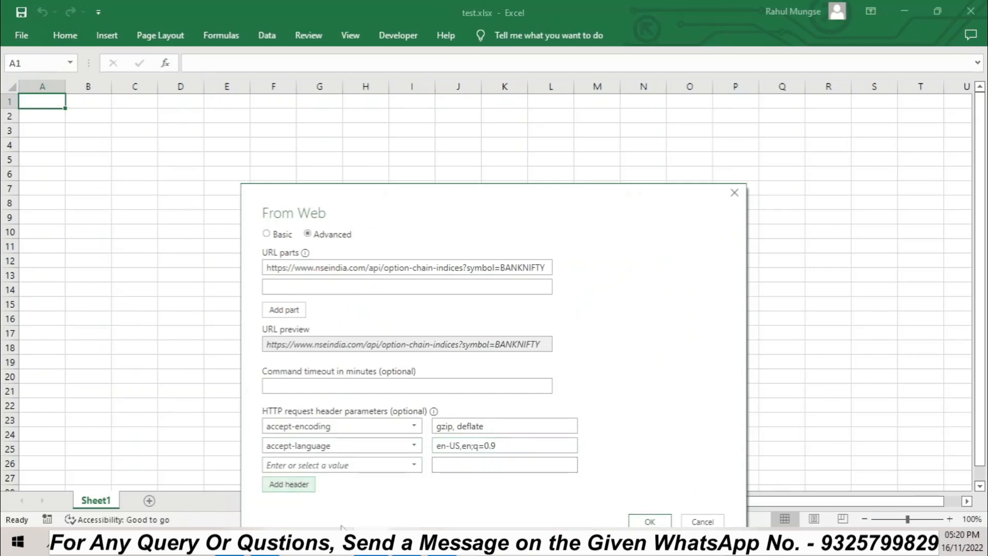
left_click(370, 542)
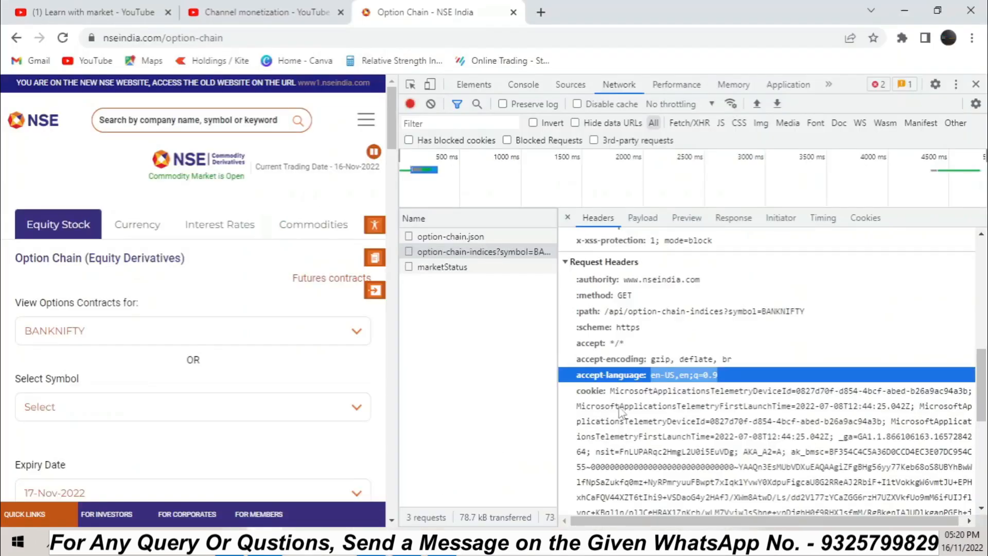
scroll(621, 425, "down", 5)
left_click_drag(555, 488, 617, 488)
key("ctrl+c")
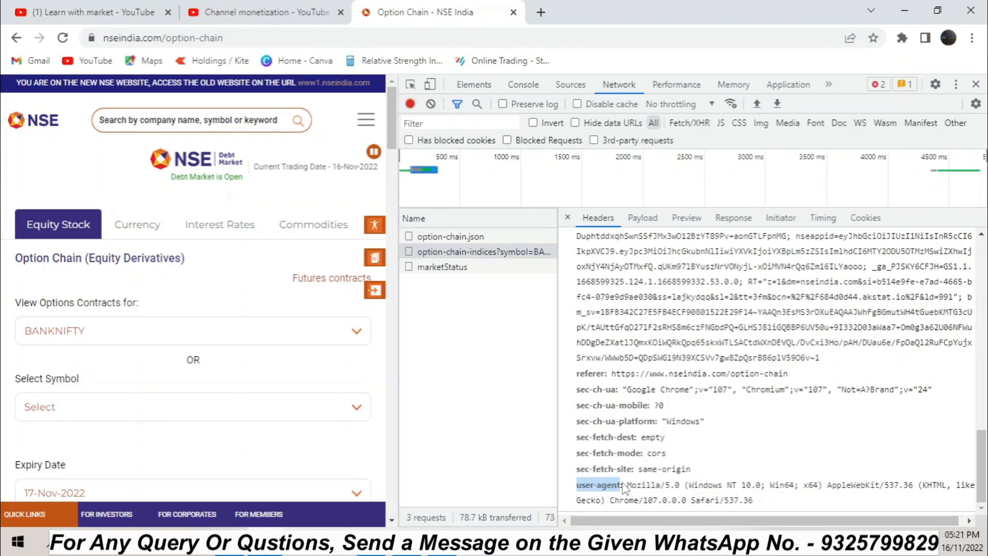
left_click(370, 542)
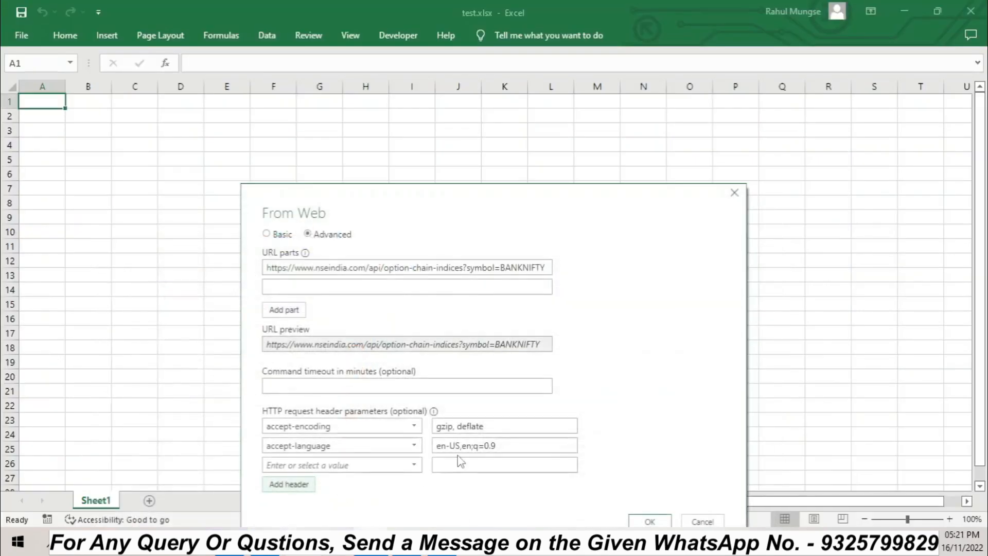
left_click(371, 464)
key("ctrl+v")
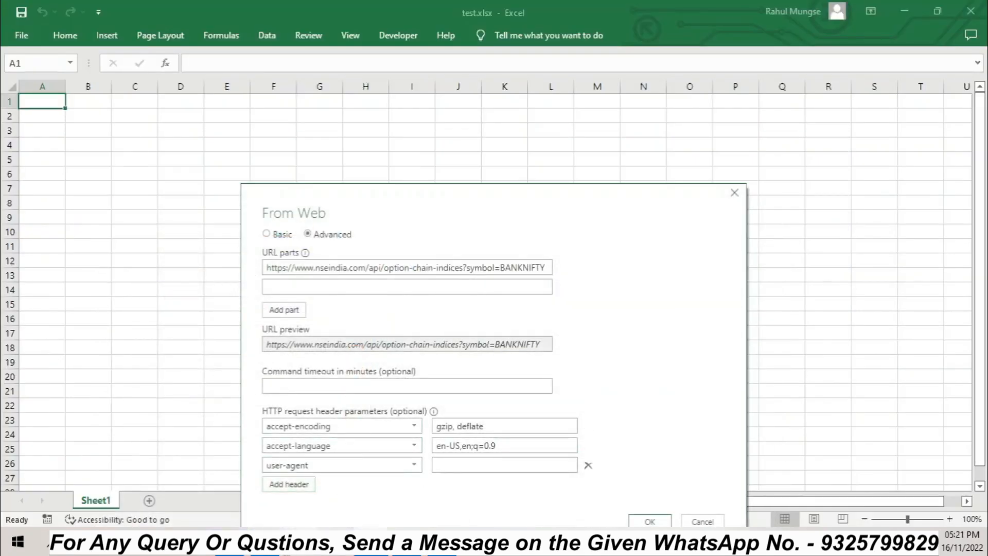
Step: Copy "Mozilla/5.0 (Windows NT 10.0; Win64; x64) AppleWebKit/537.36 (KHTML, like Gecko) Chrome/107.0.0.0 Safari/537.36" from the browser into Excel as the user-agent value
left_click(264, 542)
left_click_drag(627, 486, 757, 506)
key("ctrl+c")
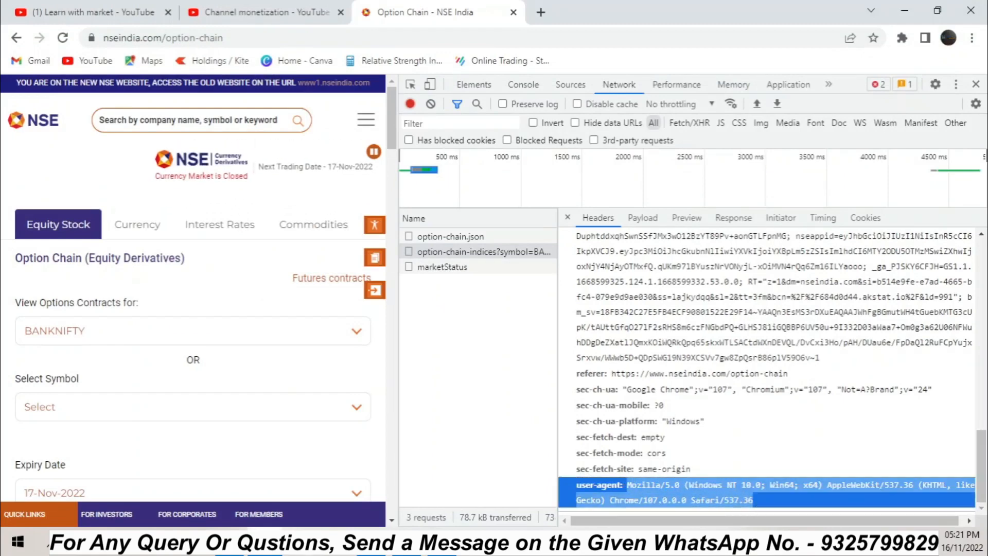
key("alt+Tab")
key("ctrl+v")
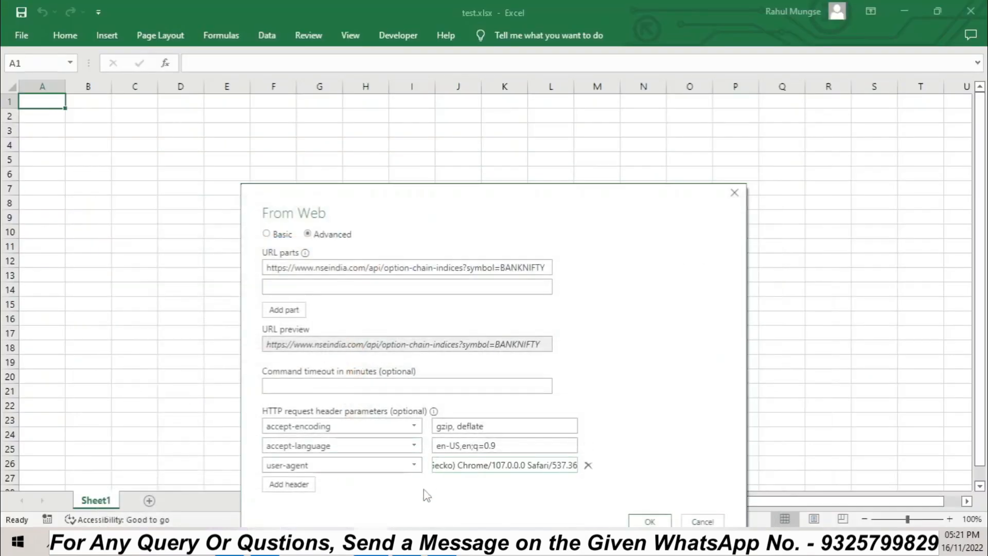
Step: Add a fourth header to the web query and name it referer, as in the browser's request headers
left_click(289, 483)
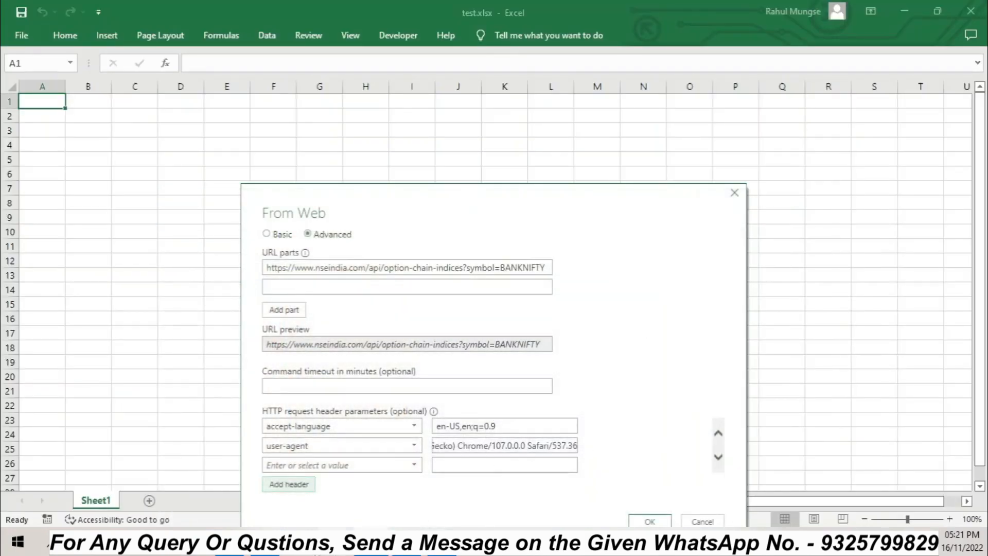
key("alt+Tab")
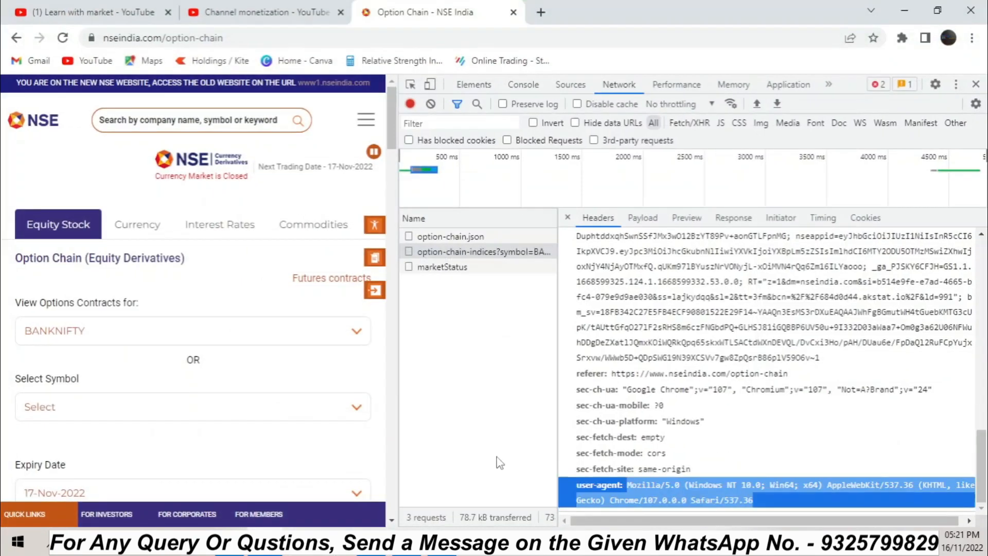
triple_click(580, 374)
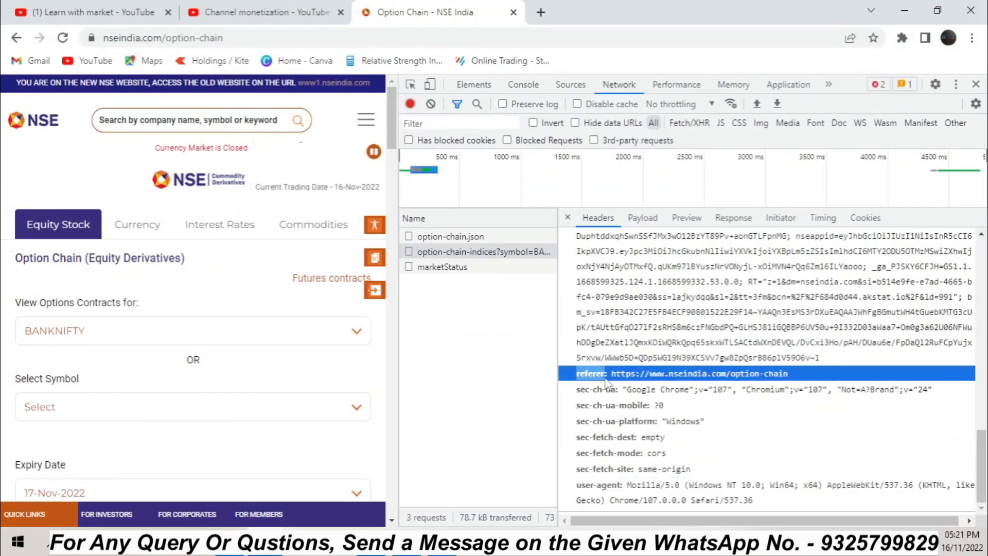
key("alt+Tab")
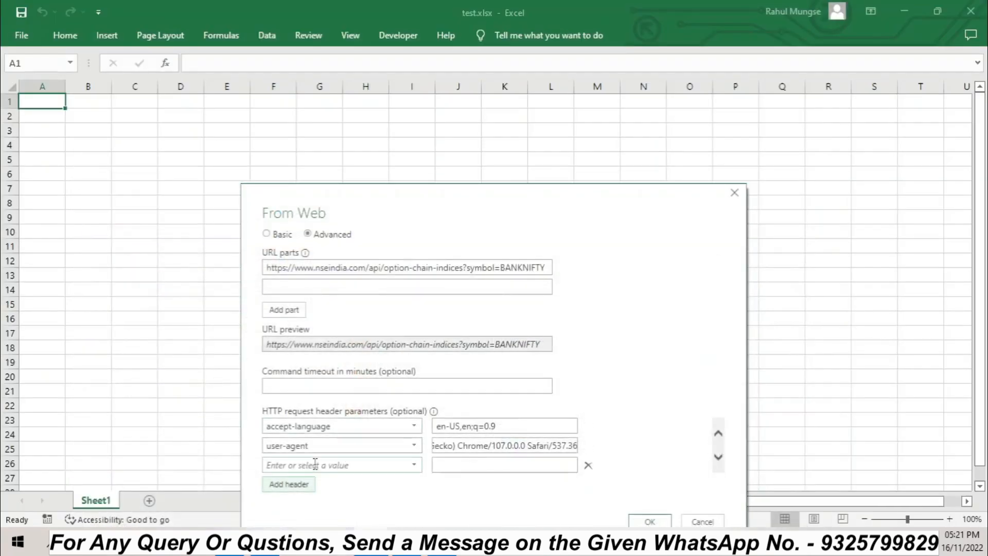
left_click(320, 464)
type("referer")
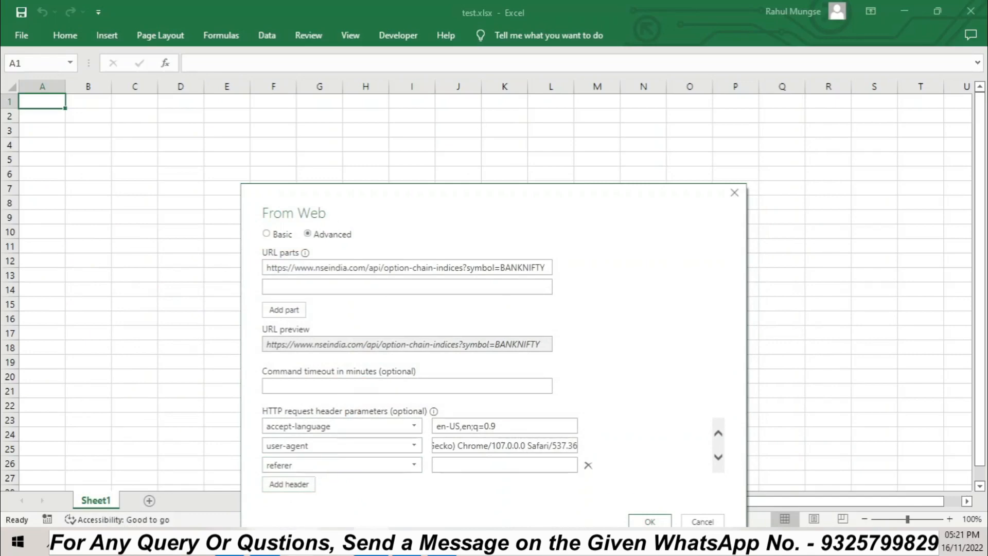
key("alt+Tab")
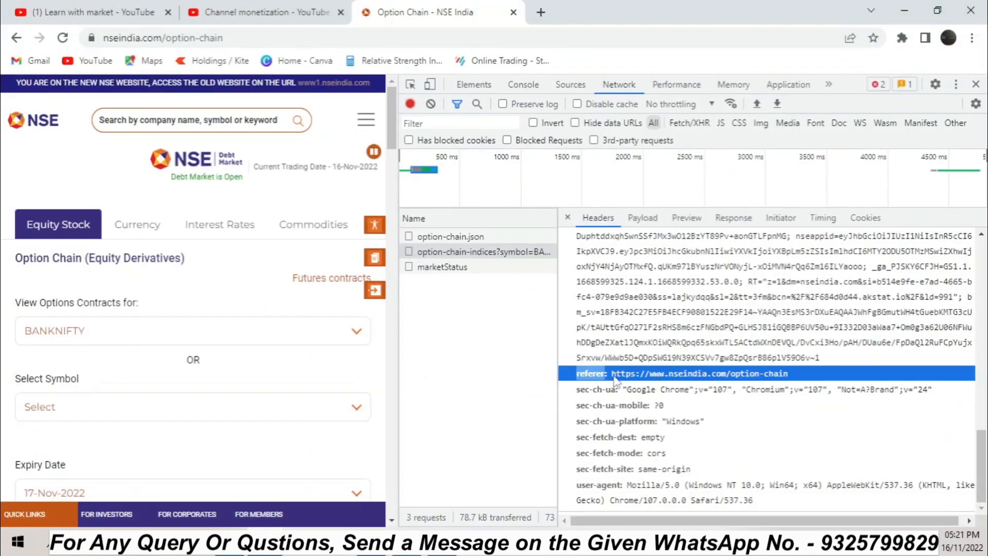
left_click_drag(612, 378, 791, 376)
key("ctrl+c")
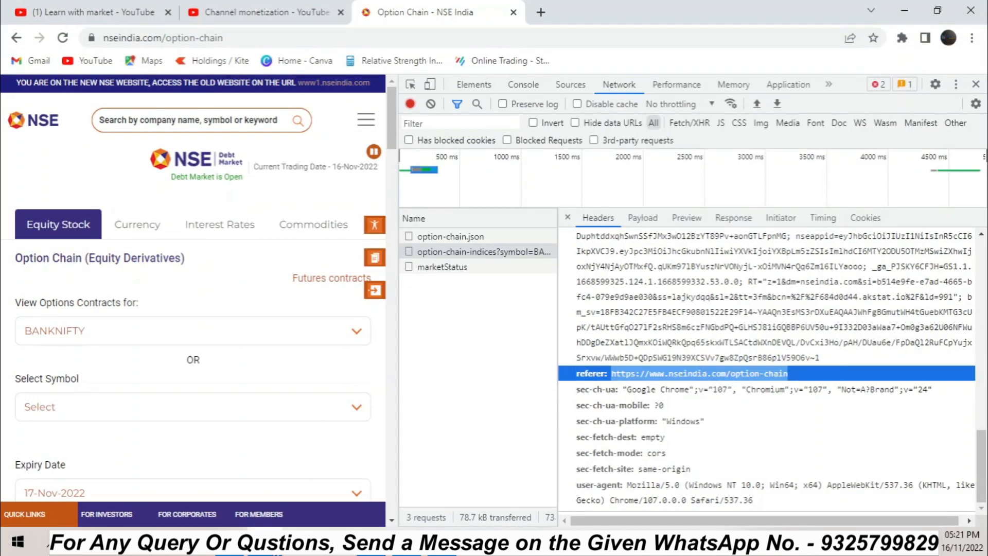
key("alt+Tab")
key("ctrl+v")
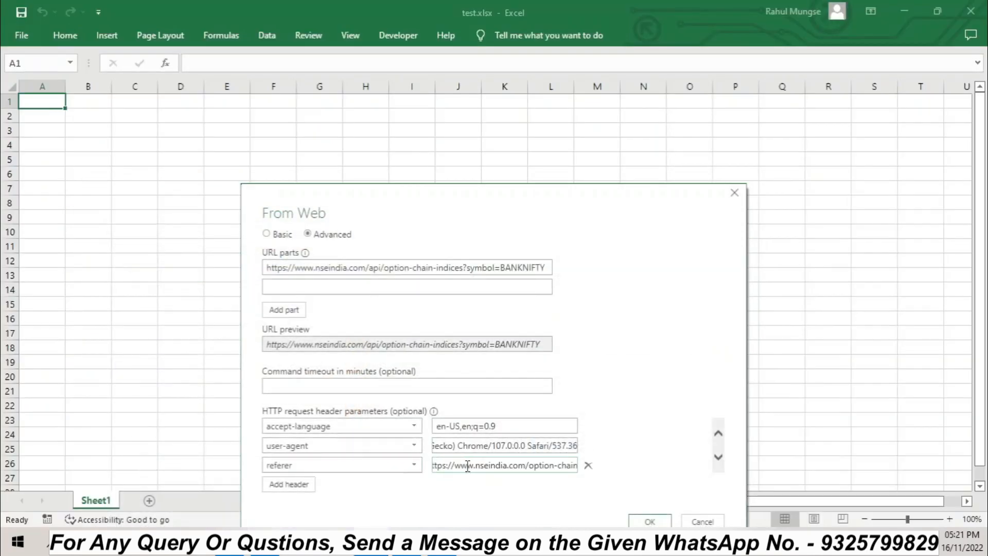
Step: Add a fifth header to the web query and name it cookie, as in the browser's request headers
left_click(290, 485)
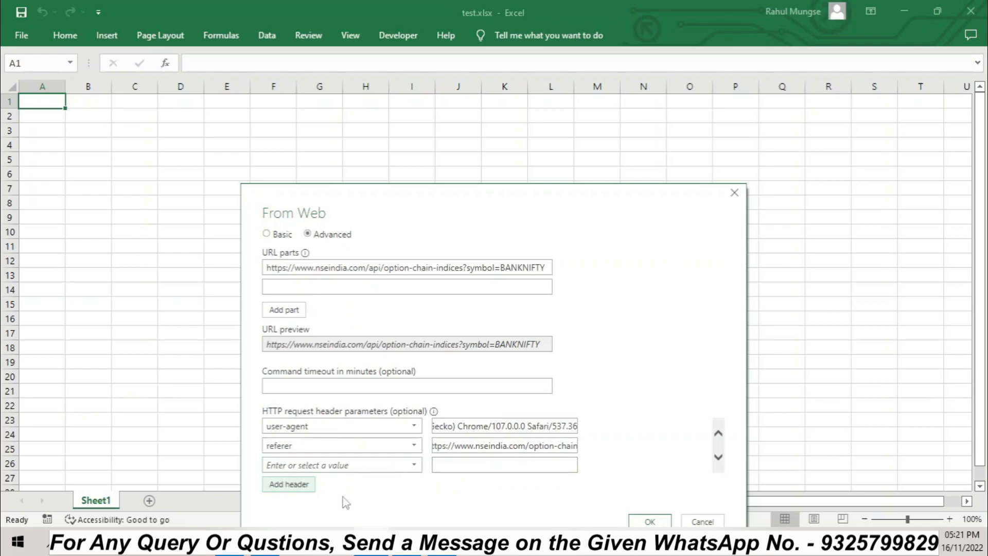
key("alt+Tab")
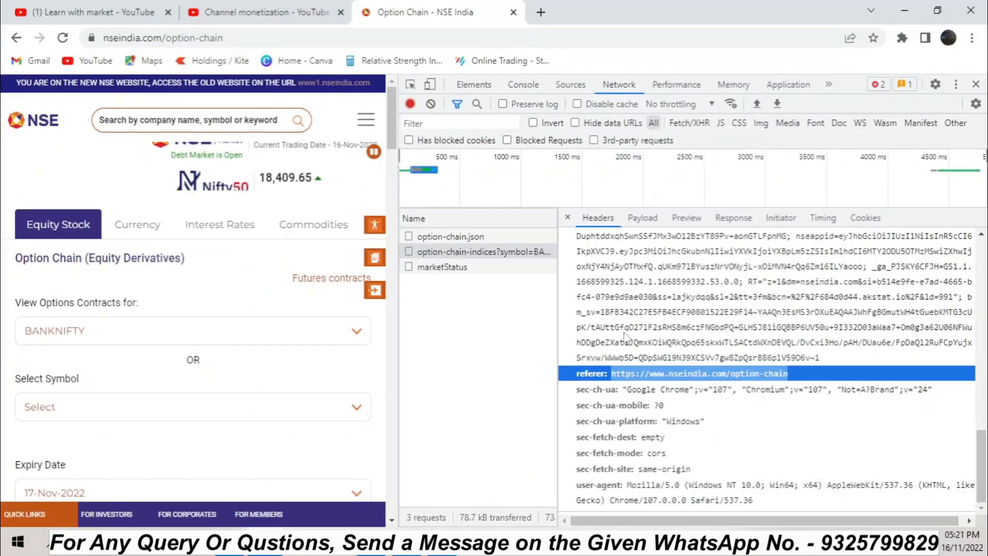
scroll(599, 350, "up", 5)
triple_click(590, 367)
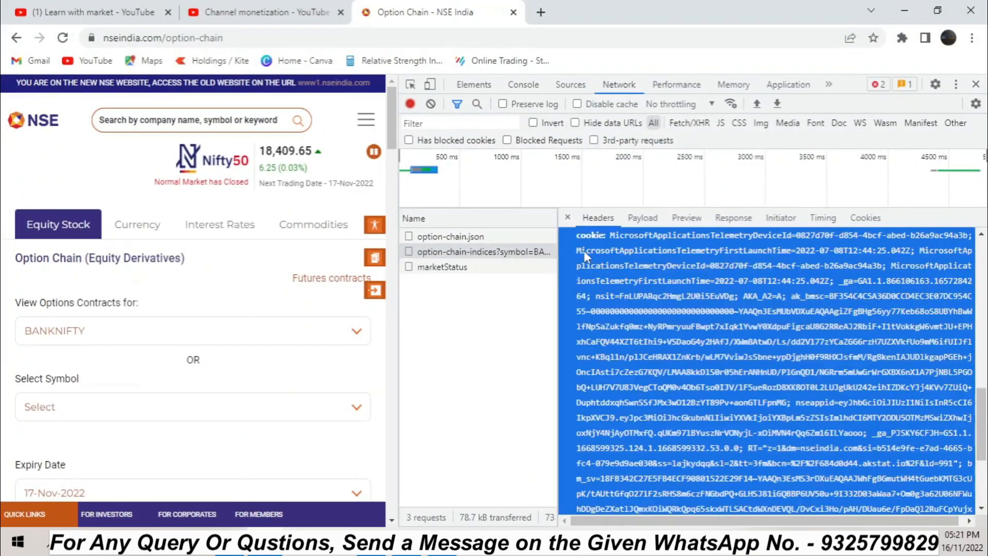
left_click_drag(581, 236, 597, 291)
left_click(582, 346)
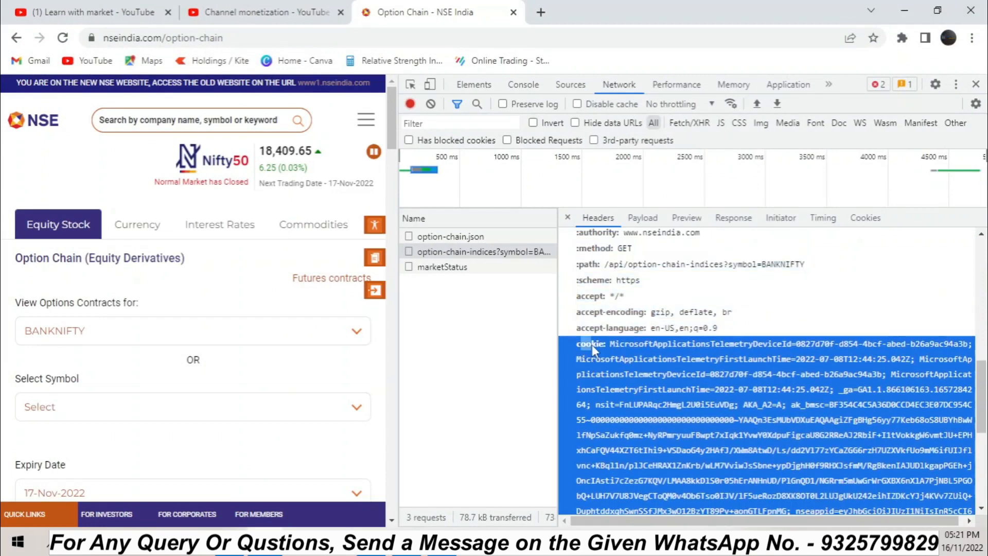
left_click_drag(577, 345, 609, 348)
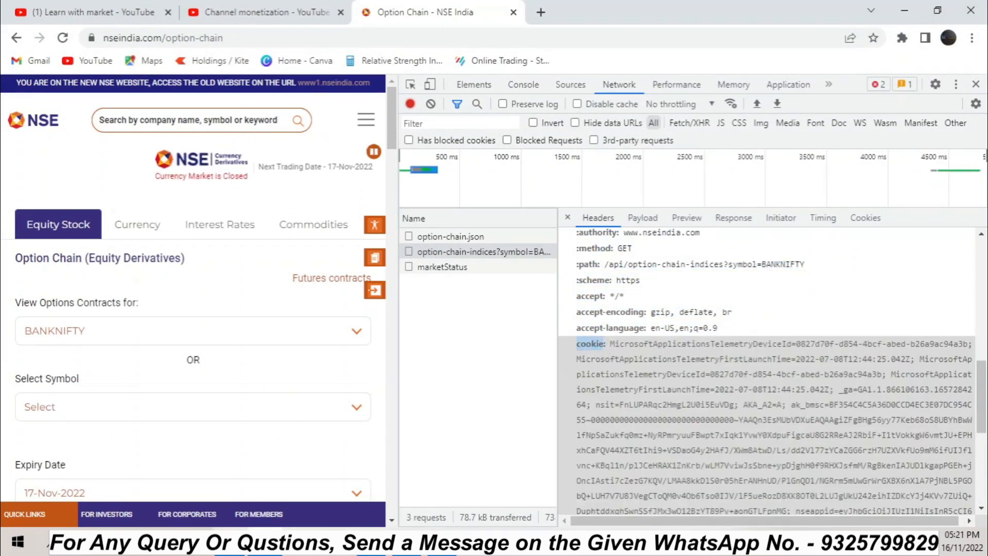
key("alt+Tab")
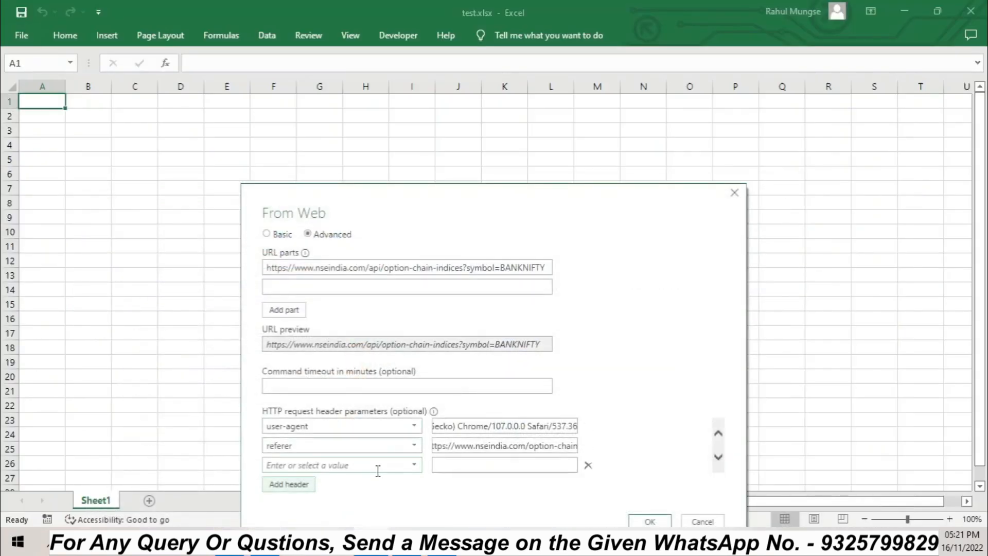
left_click(381, 466)
type("cookie")
Step: Copy the cookie value from the browser's request headers into Excel as the cookie header's value, and submit the web query
left_click(442, 541)
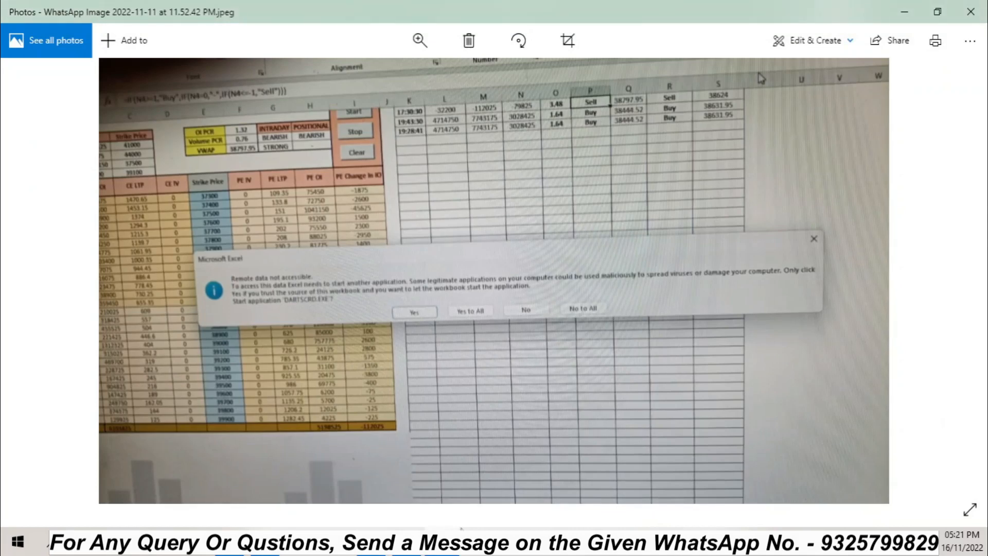
left_click(970, 12)
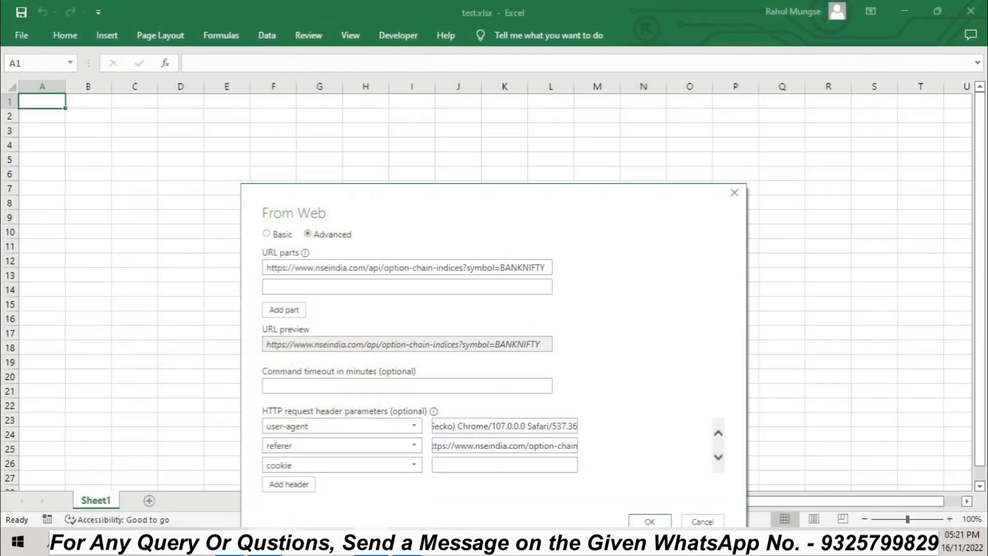
left_click(265, 541)
left_click_drag(610, 349, 623, 387)
left_click(662, 312)
right_click(662, 311)
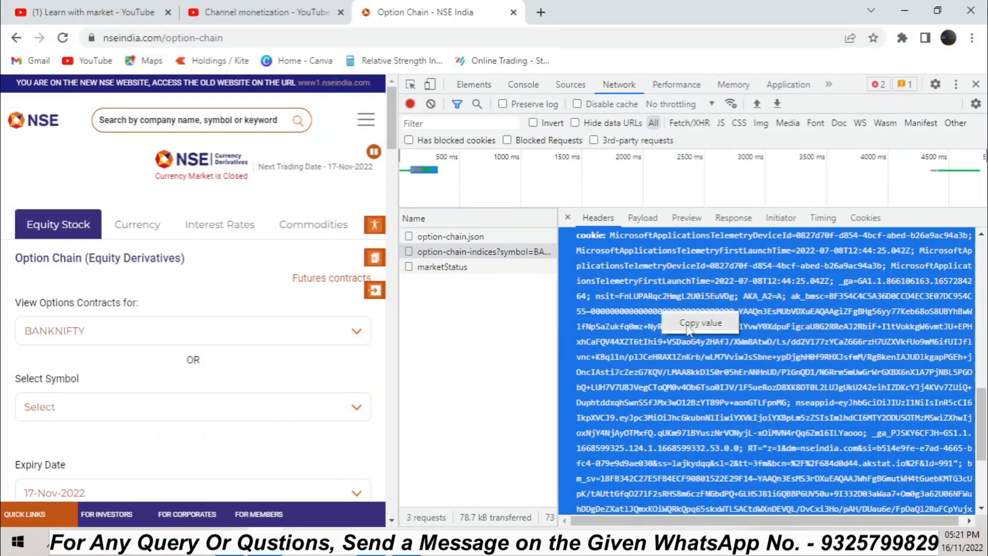
left_click(700, 323)
key("alt+Tab")
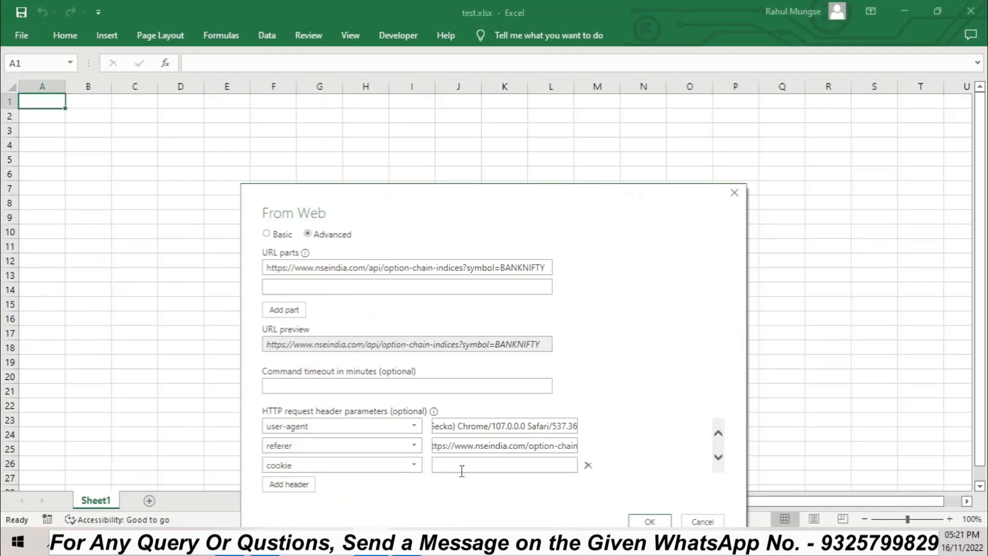
left_click(494, 465)
key("ctrl+v")
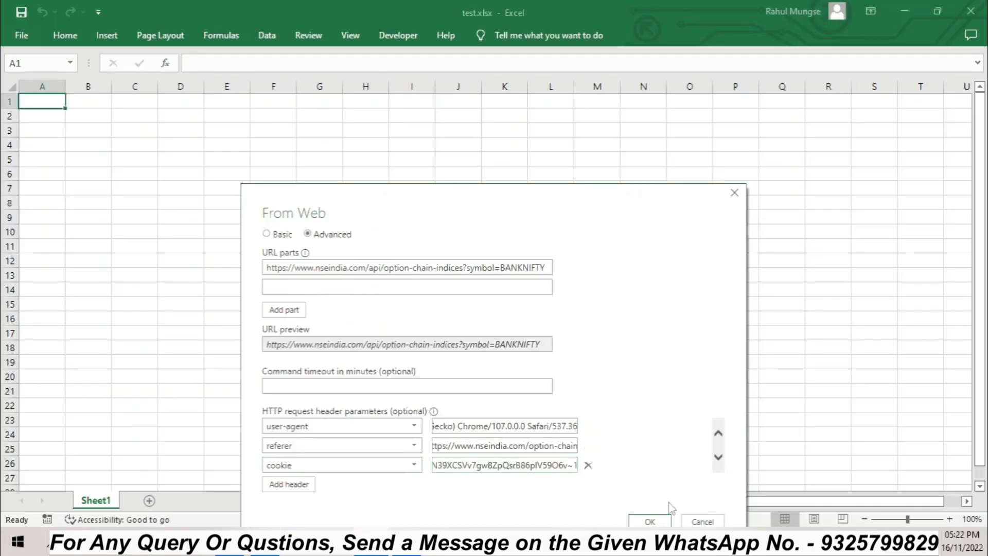
left_click(650, 522)
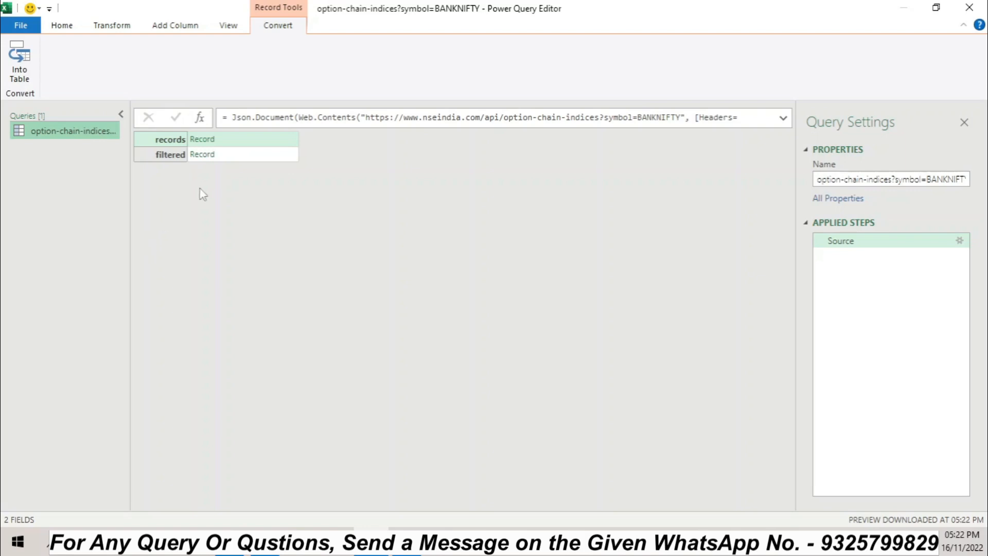
Step: Drill into the filtered record's data list and convert it to a table with the default options
left_click(202, 156)
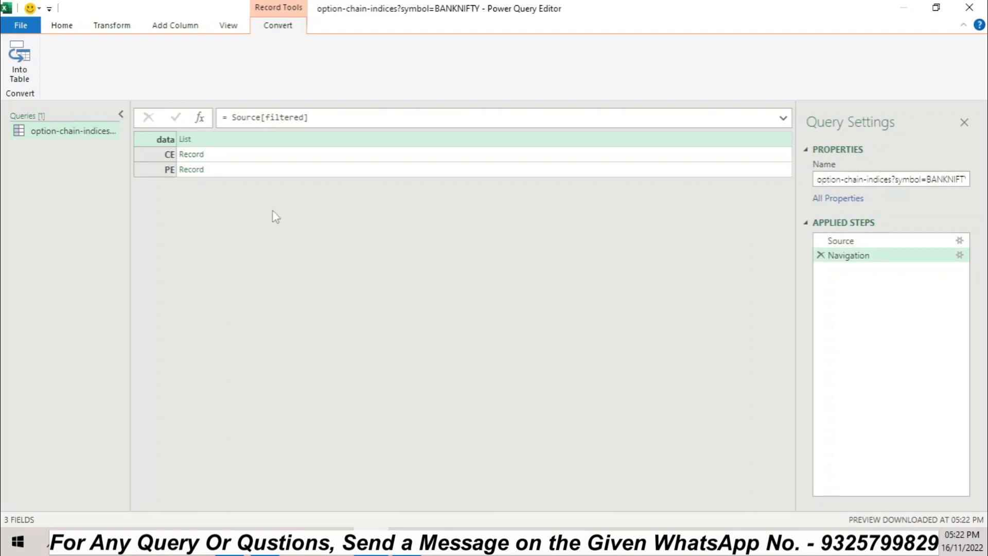
left_click(185, 140)
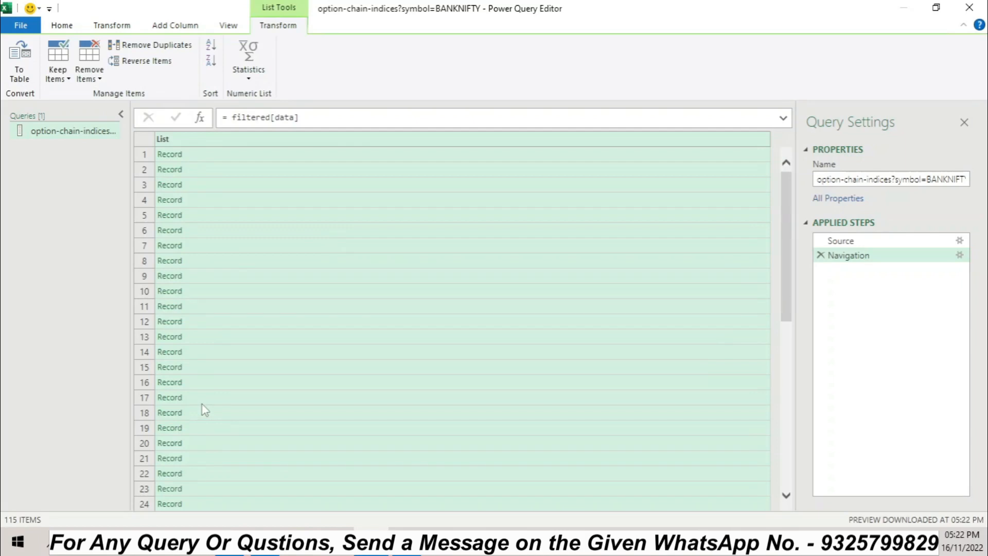
left_click(30, 59)
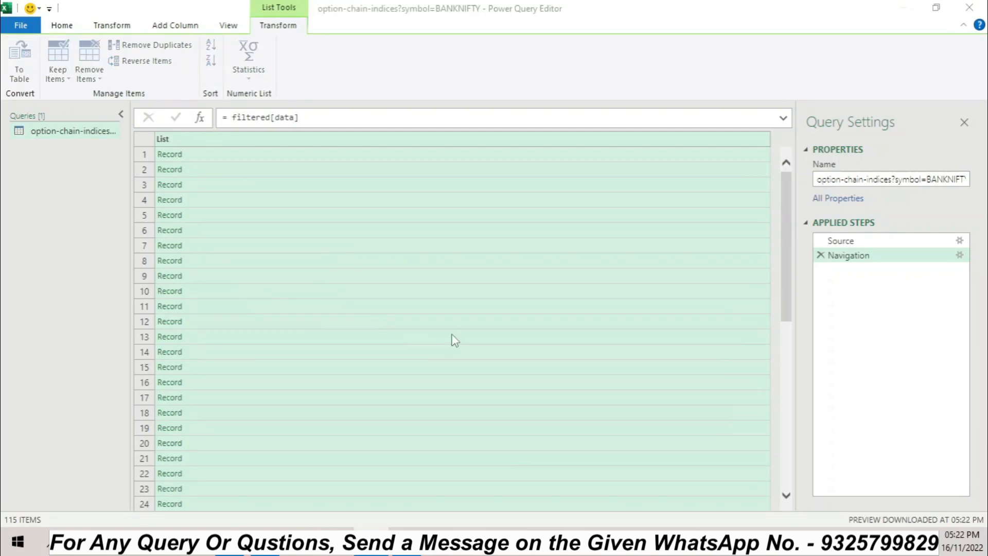
left_click(646, 328)
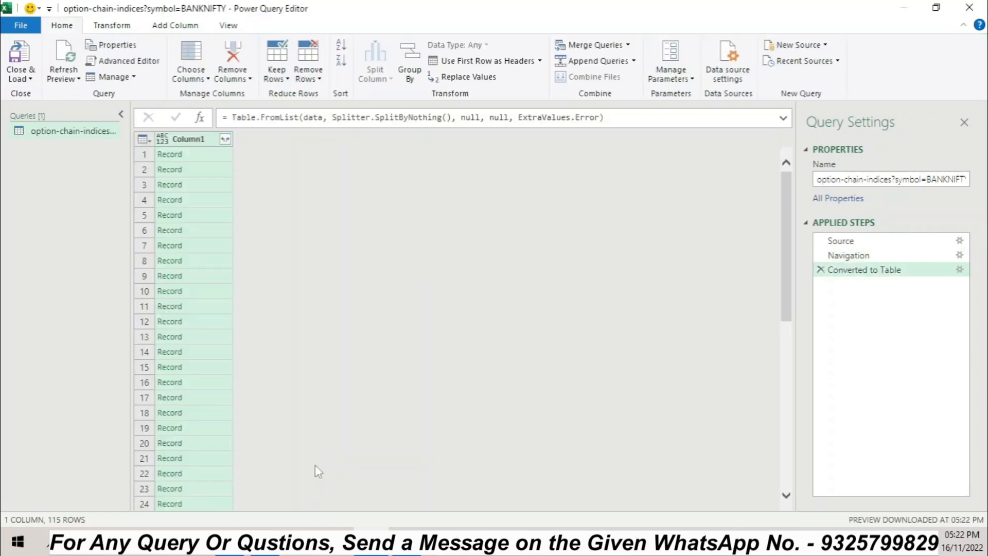
Step: Load the complete field list for Column1 and expand it into strikePrice, expiryDate, PE and CE, keeping the column name prefix
left_click(225, 140)
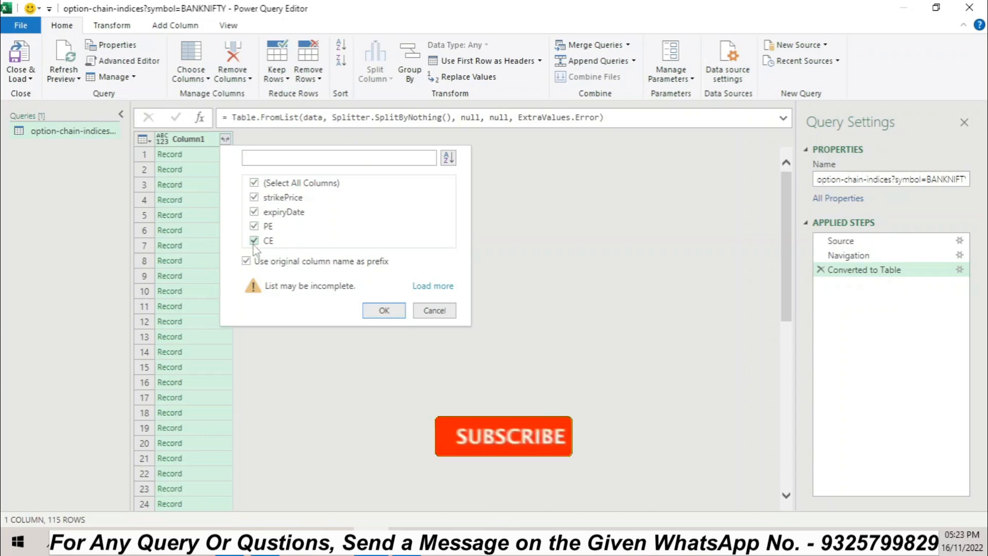
left_click(427, 286)
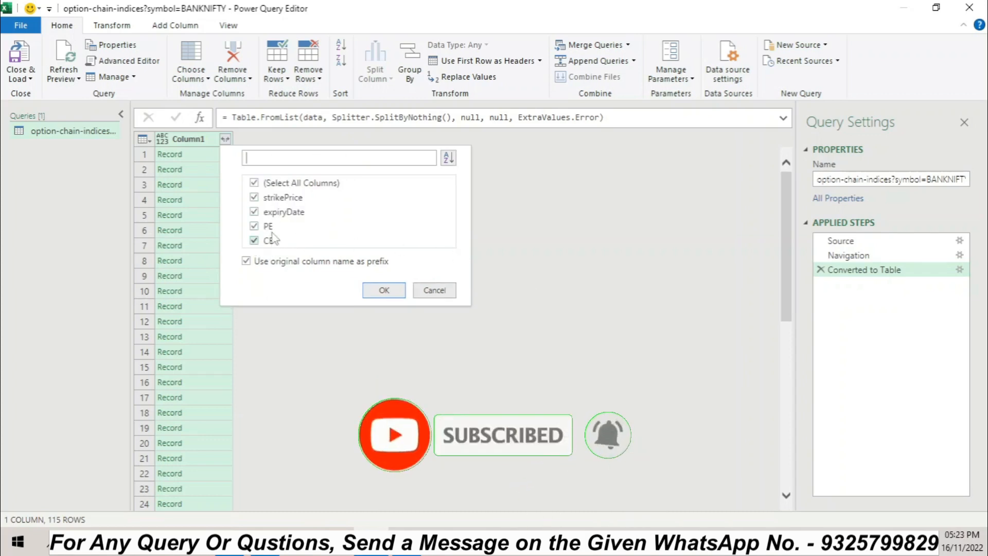
left_click(374, 289)
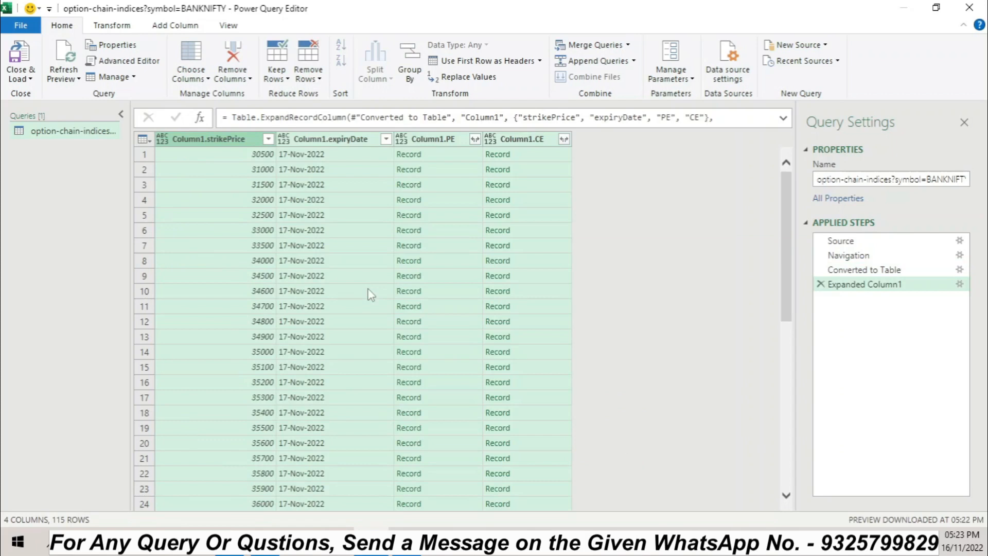
Step: Expand Column1.PE into only openInterest, changeinOpenInterest, lastPrice, change and underlyingValue
left_click(474, 139)
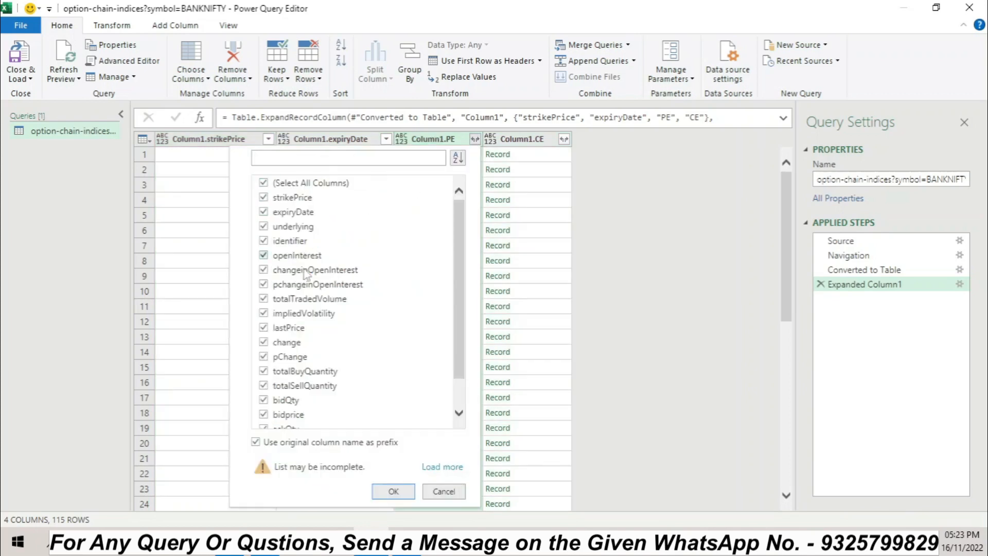
scroll(304, 271, "down", 1)
scroll(305, 272, "up", 1)
left_click(264, 182)
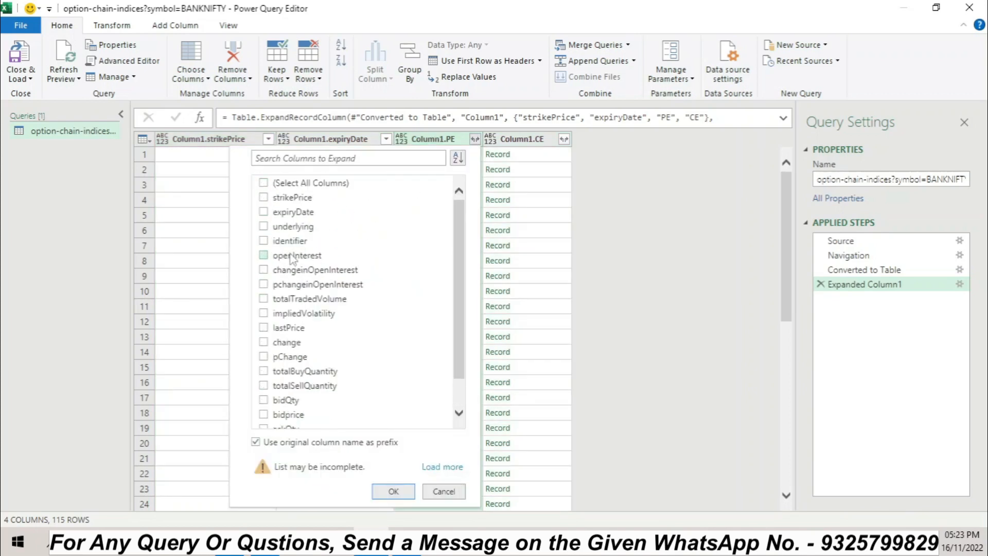
left_click(292, 257)
scroll(288, 346, "down", 1)
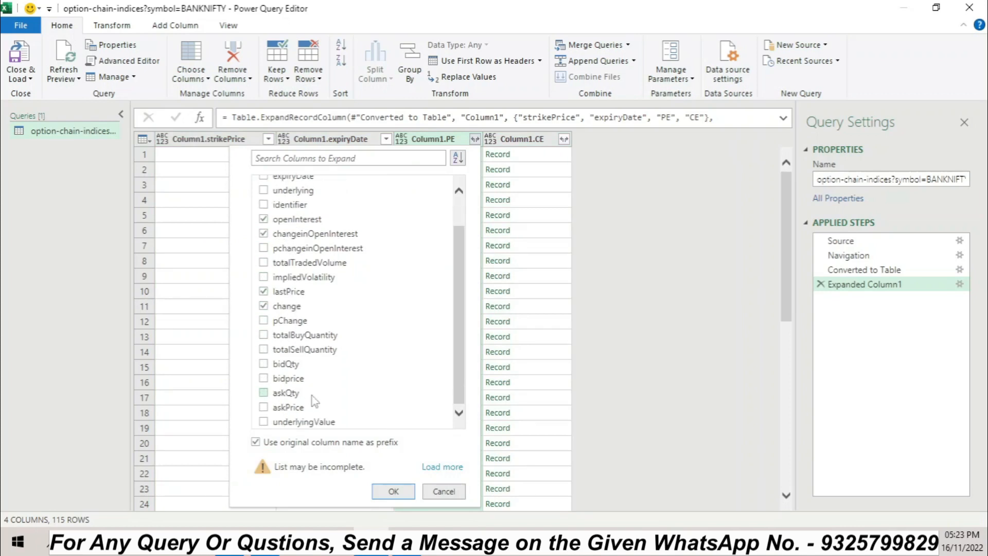
left_click(393, 492)
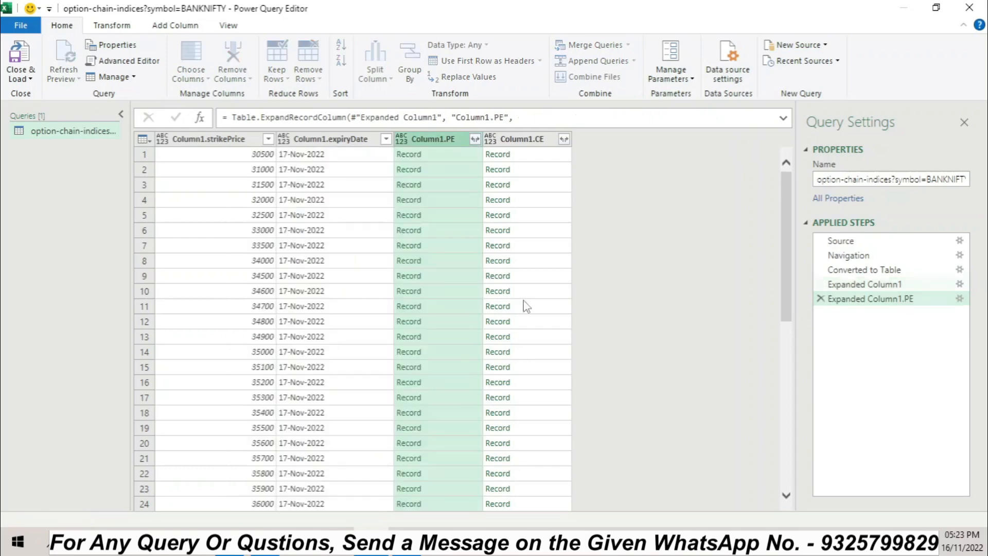
Step: Expand Column1.CE into only openInterest, changeinOpenInterest, lastPrice, change and underlyingValue
left_click_drag(422, 509, 641, 508)
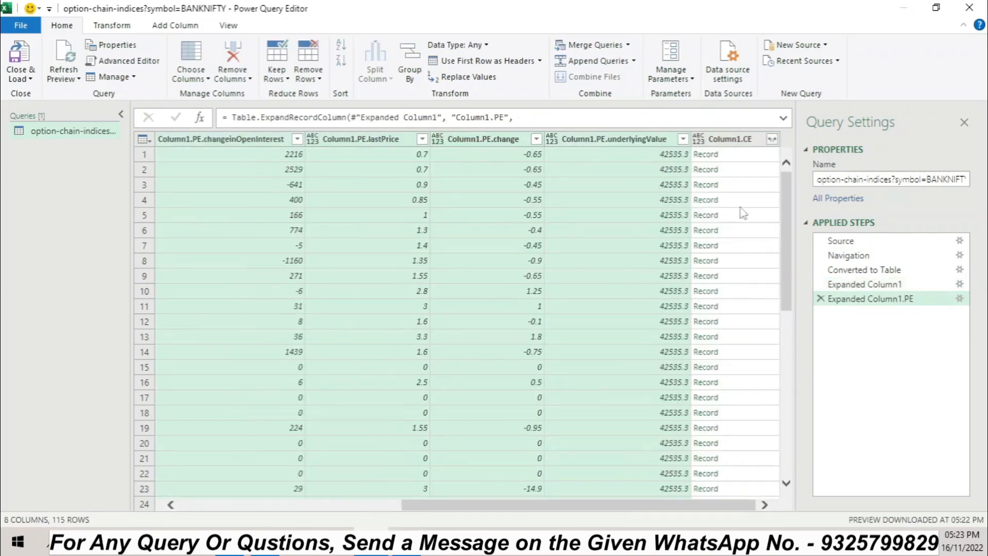
left_click(771, 139)
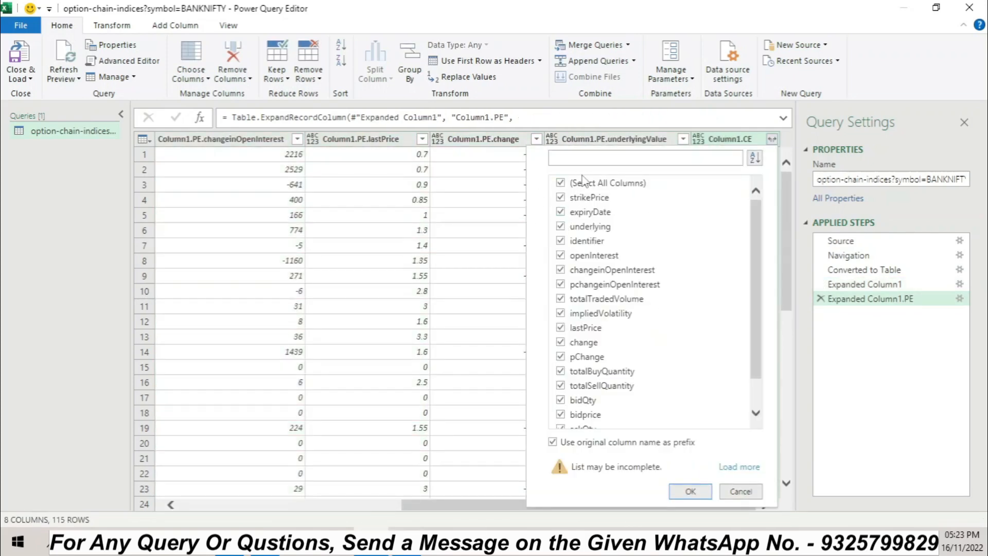
left_click(582, 183)
left_click(584, 256)
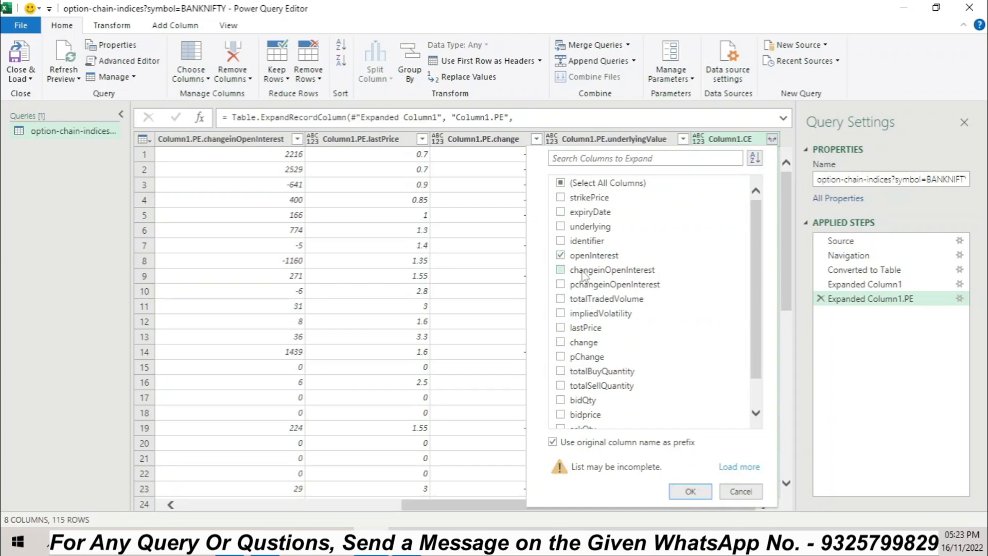
left_click(585, 270)
left_click(584, 329)
left_click(584, 344)
scroll(603, 415, "down", 1)
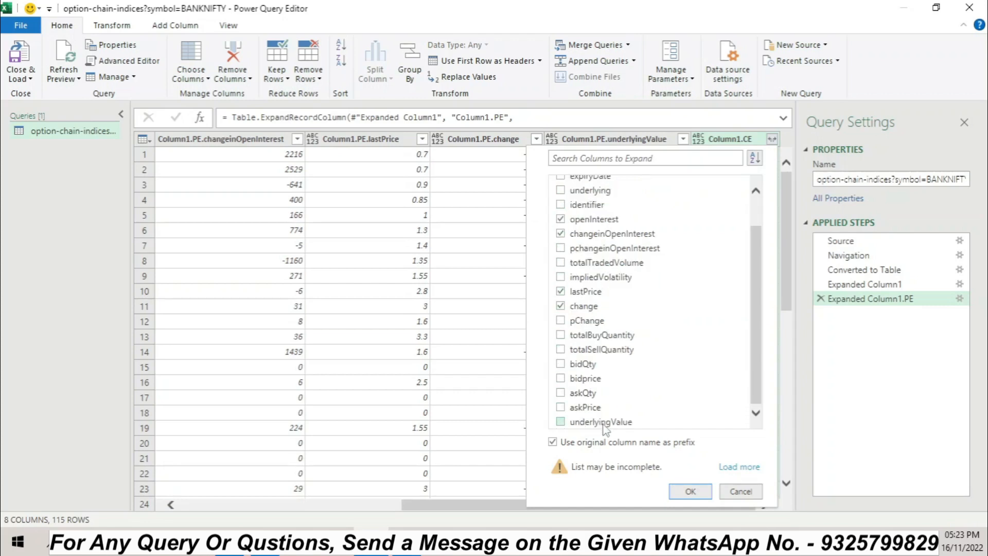
left_click(605, 423)
left_click(689, 491)
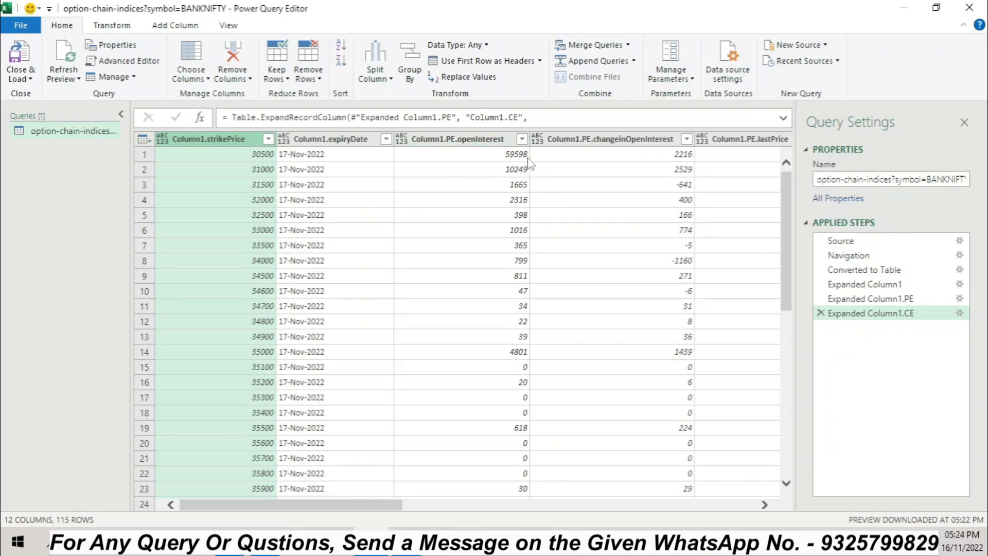
Step: Load the query result as a table into a new worksheet and close the Workbook Queries pane
left_click(30, 79)
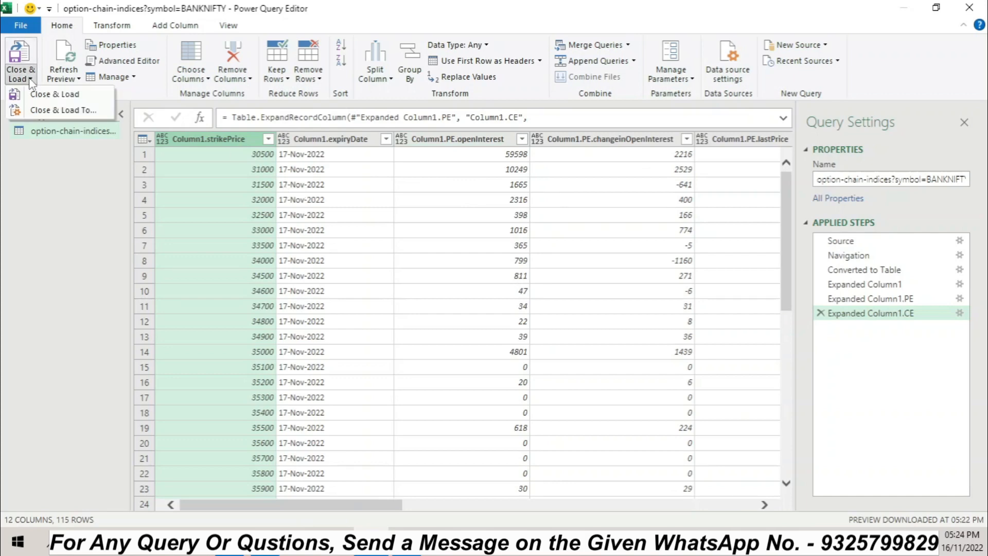
left_click(66, 110)
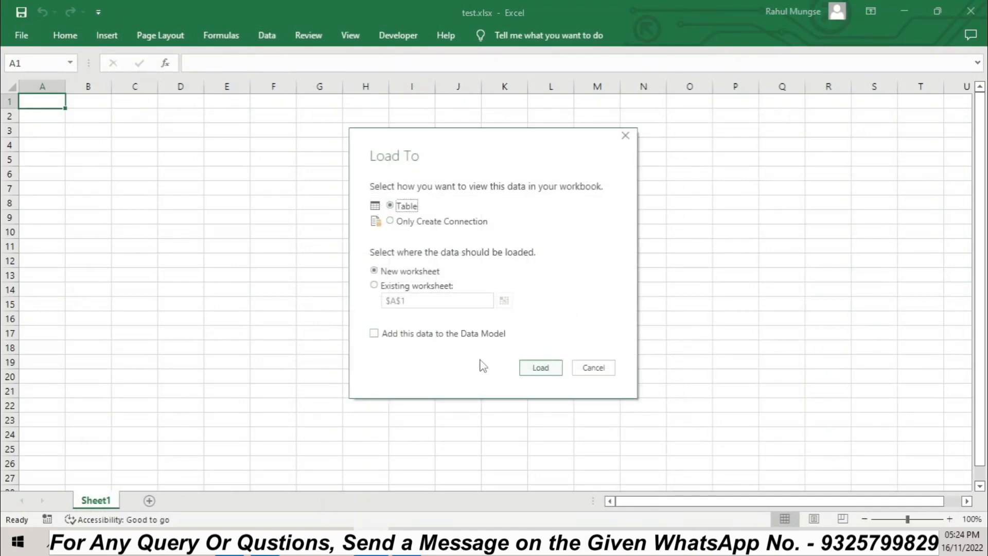
left_click(537, 368)
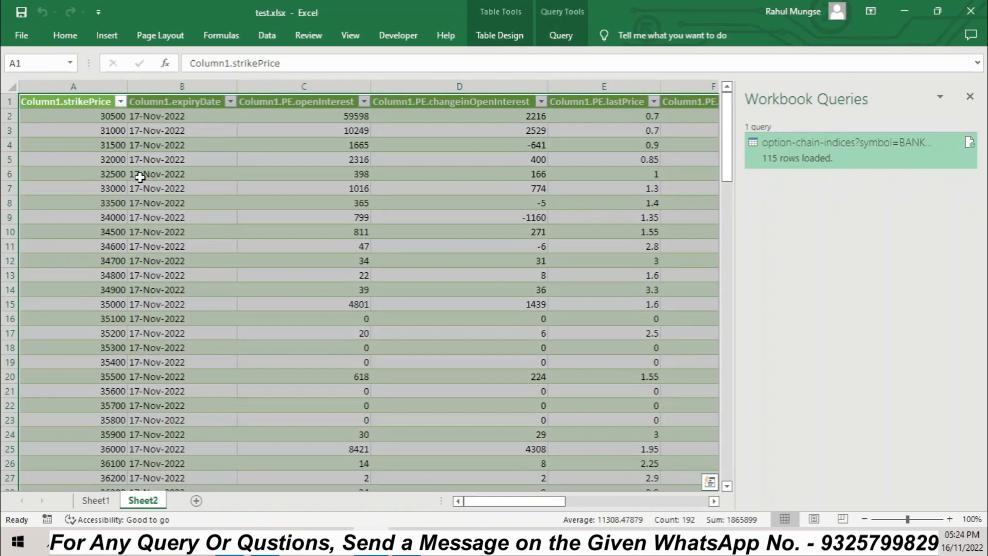
left_click(970, 97)
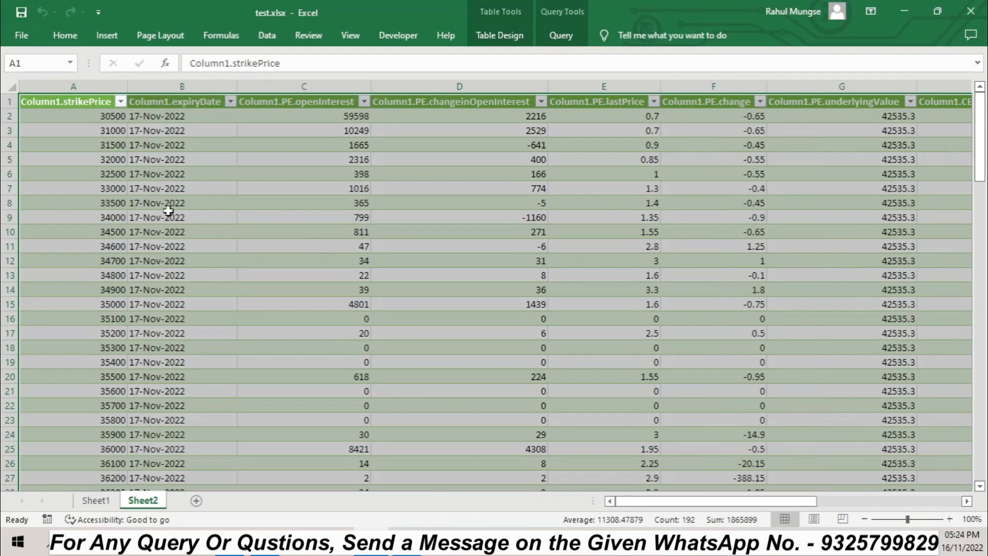
Step: Look over the imported data on Sheet2, return to the empty Sheet1 and select cell B5
left_click(106, 494)
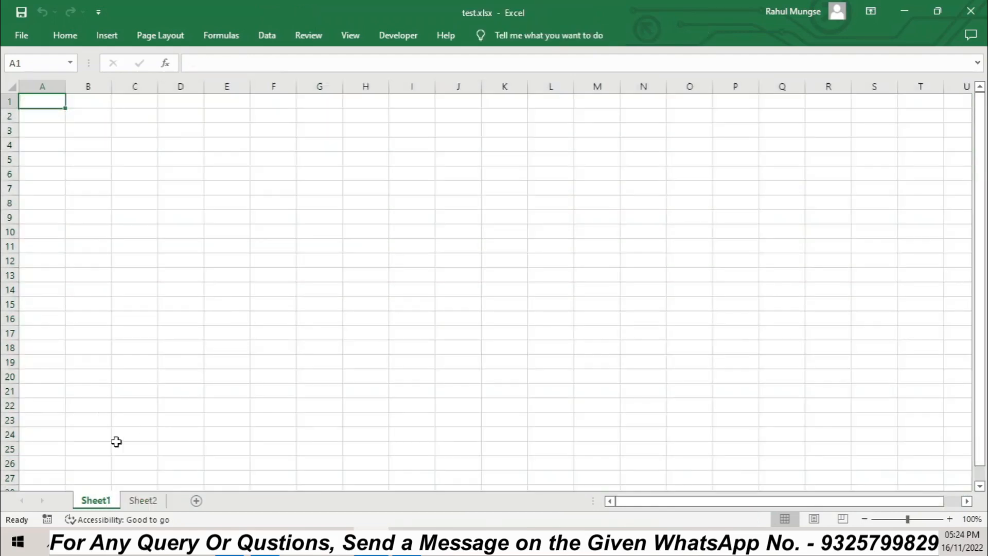
left_click(143, 501)
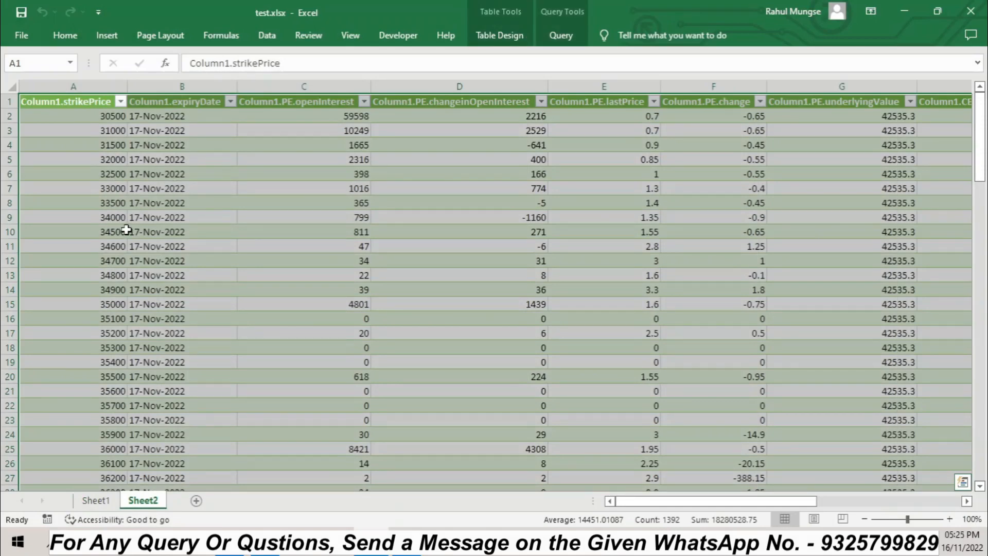
left_click(85, 502)
left_click(99, 165)
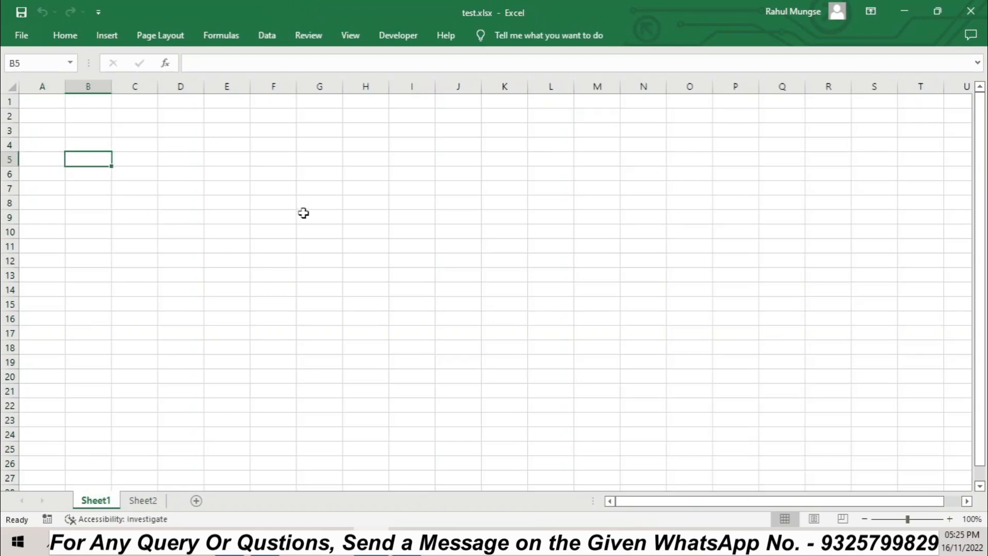
Step: Enter the header "cookies" in cell B5 and select cell B6 below it
type("cco")
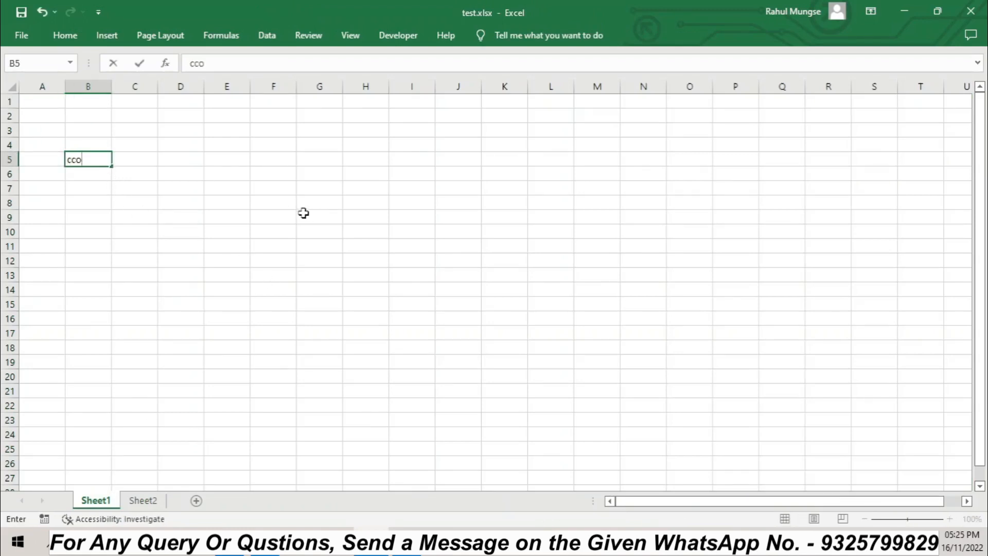
type("okies")
key("BackSpace")
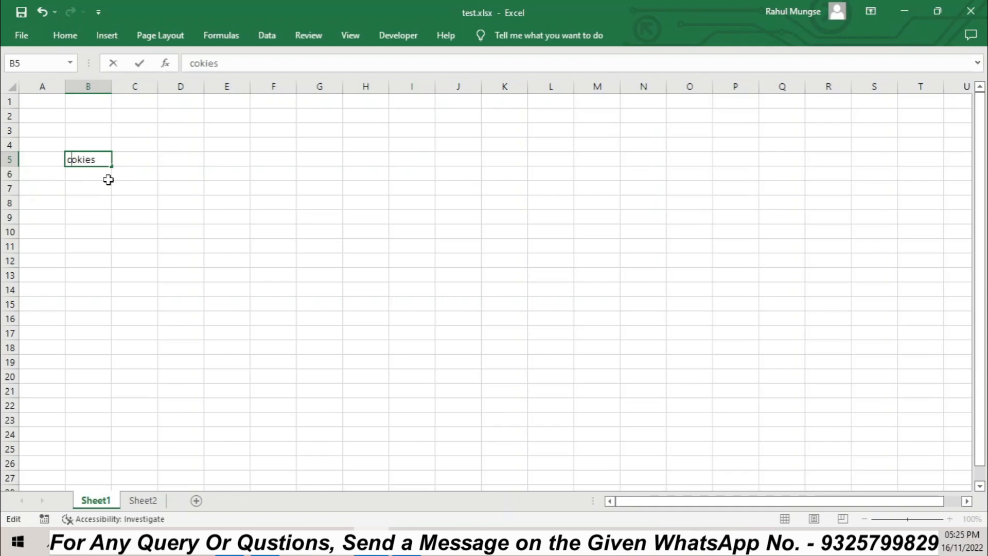
type("o")
left_click(89, 178)
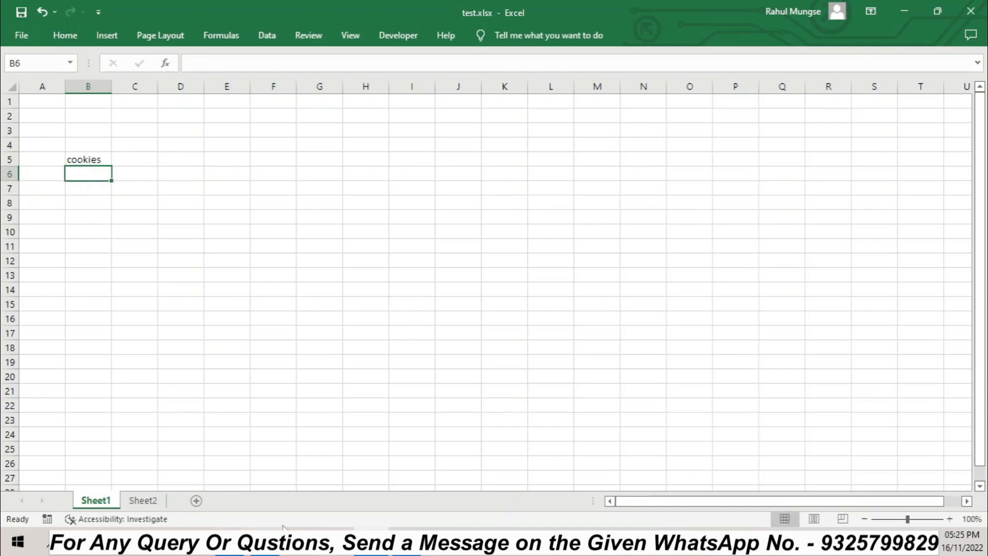
Step: Copy the cookie header value of the option-chain-indices request from the browser and paste it into cell B6
left_click(265, 542)
right_click(624, 325)
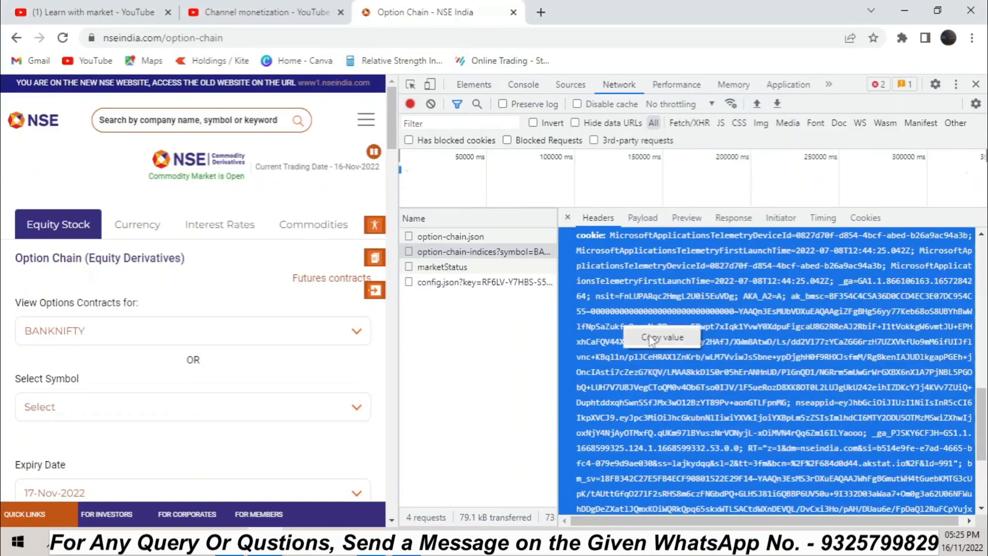
left_click(651, 338)
left_click(370, 542)
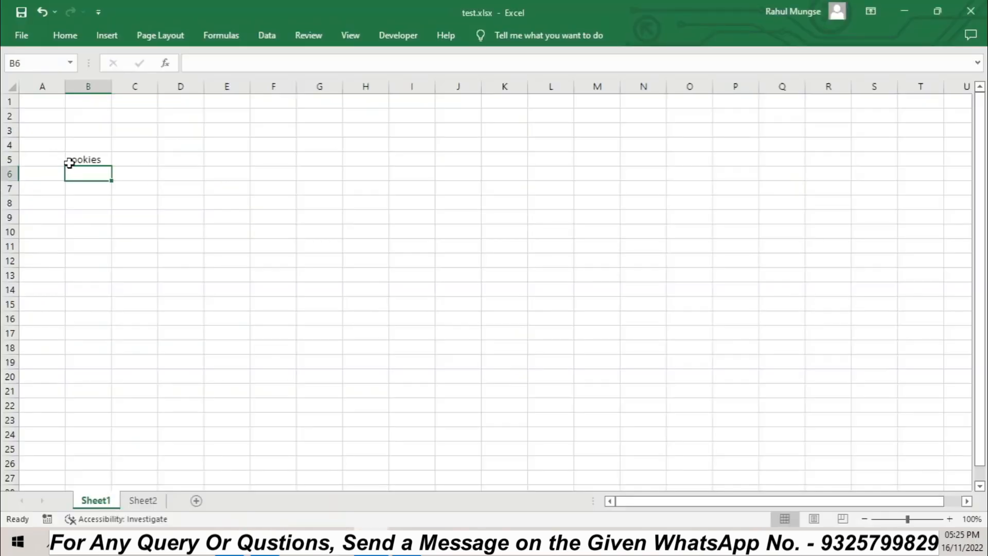
key("ctrl+v")
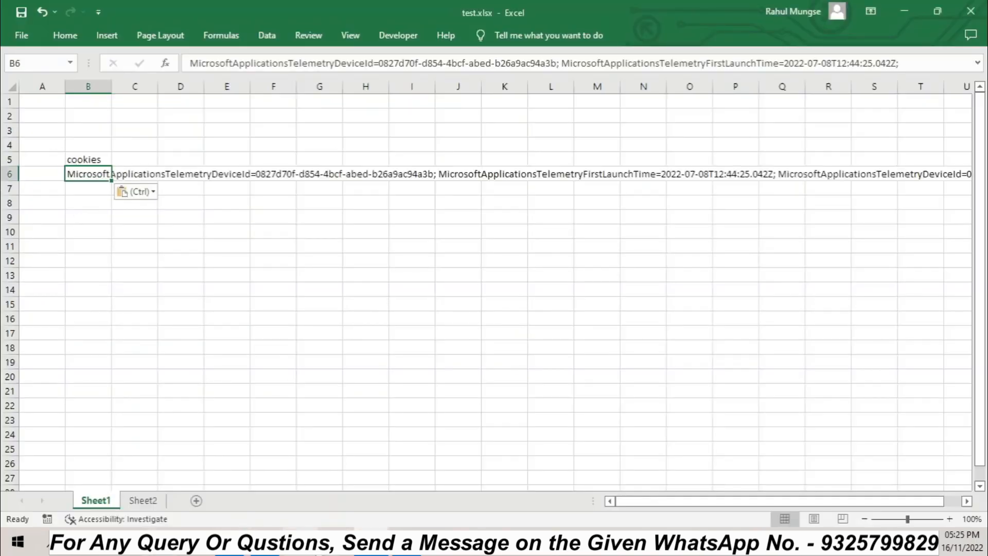
key("alt+Tab")
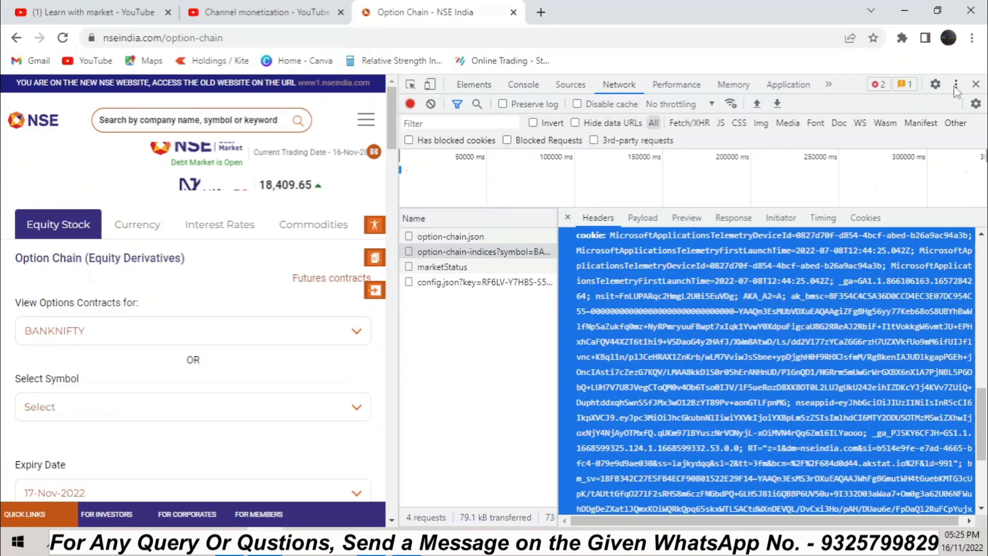
left_click(975, 85)
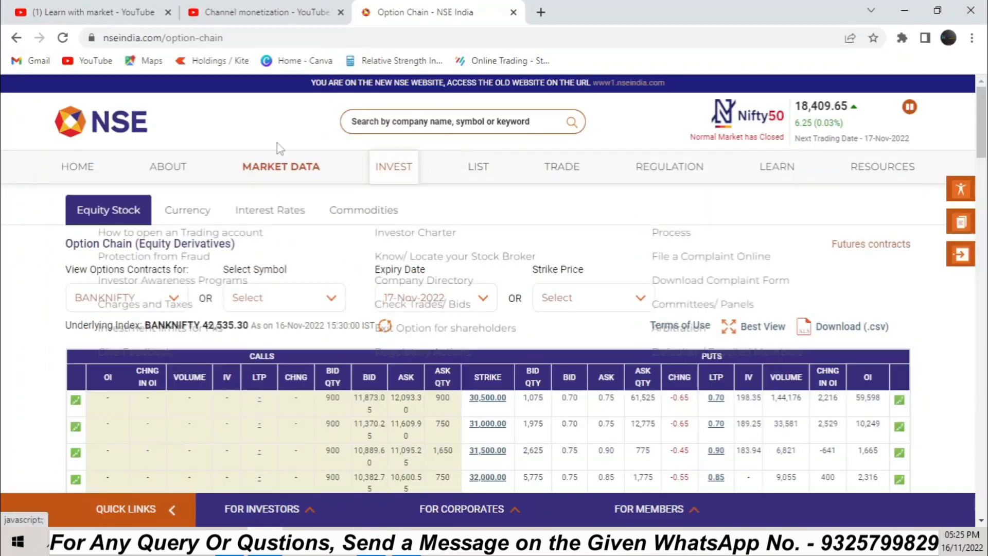
left_click(222, 38)
key("ctrl+c")
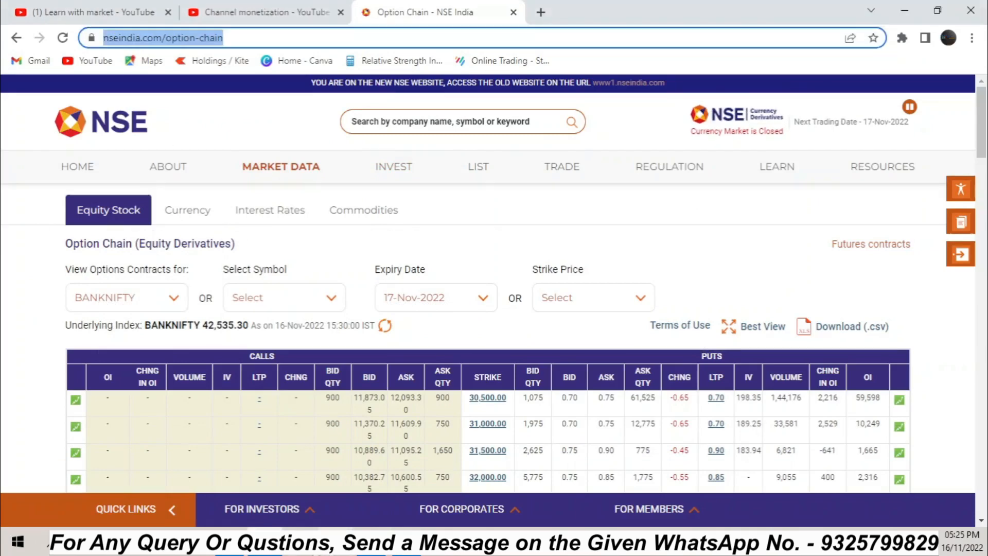
key("alt+Tab")
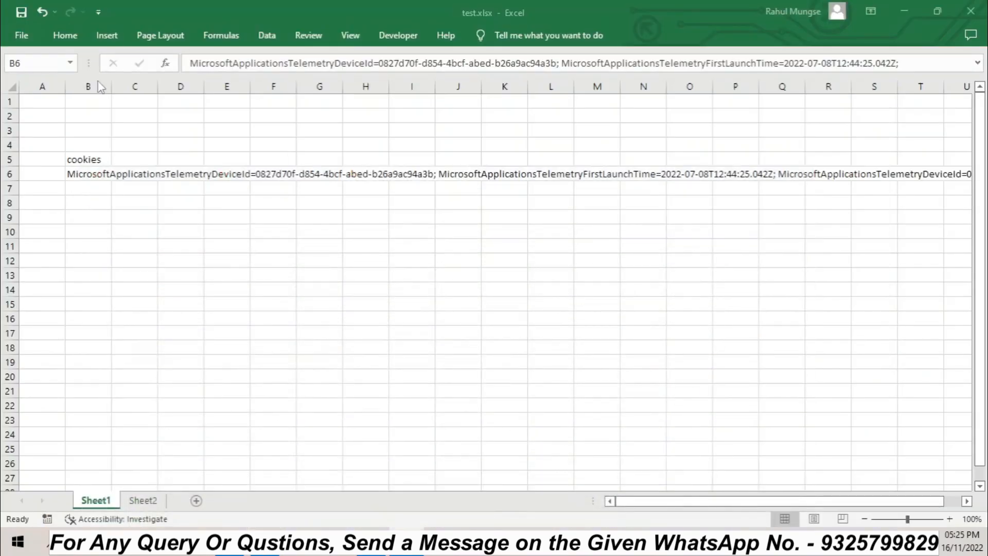
left_click(85, 117)
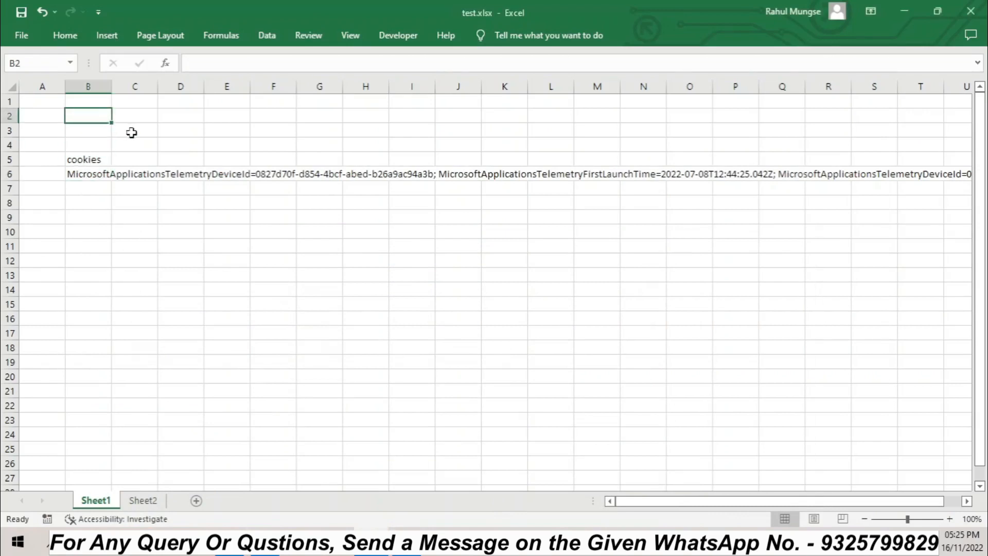
key("ctrl+v")
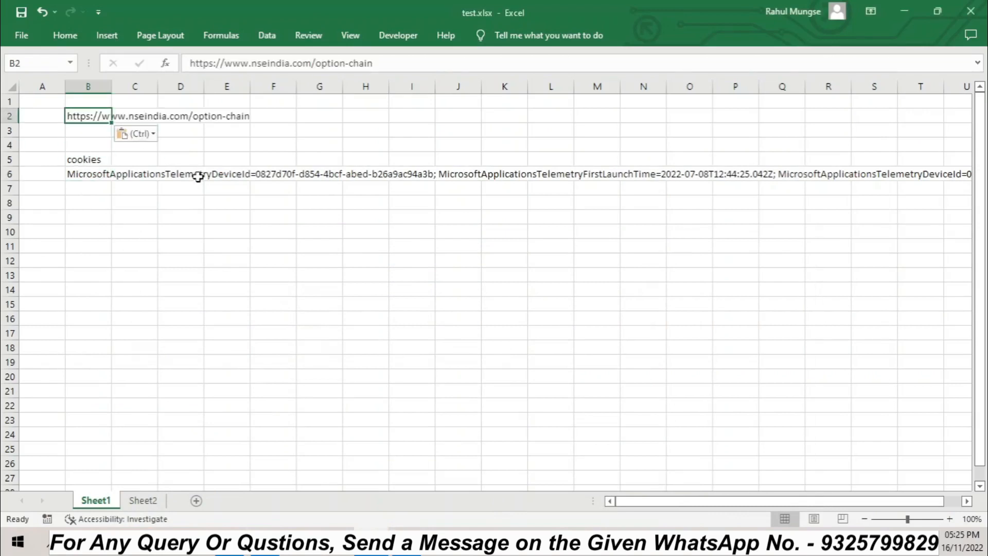
left_click(390, 65)
key("Return")
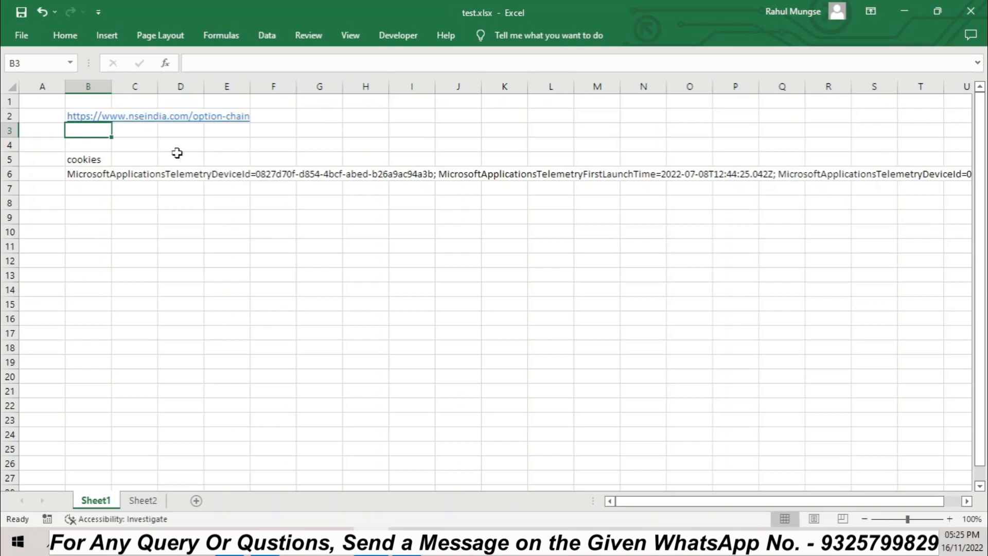
Step: Test the option-chain link in B2, close the opened browser window and select cell D3
left_click(84, 123)
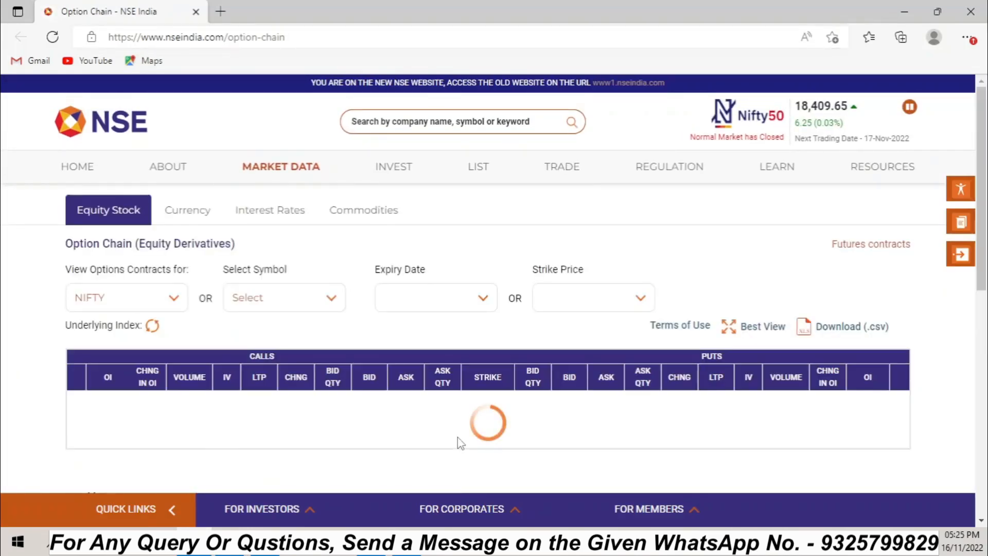
left_click(971, 11)
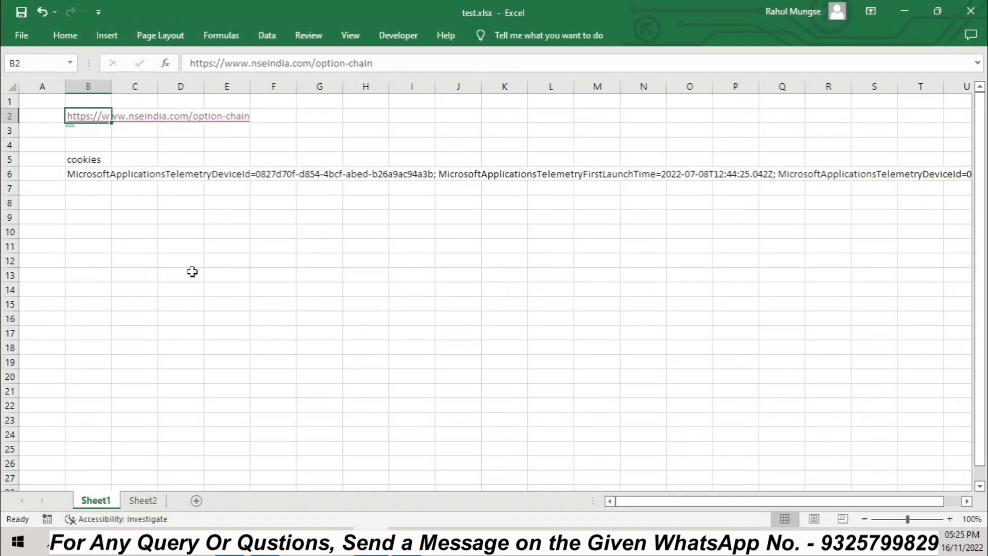
left_click(184, 132)
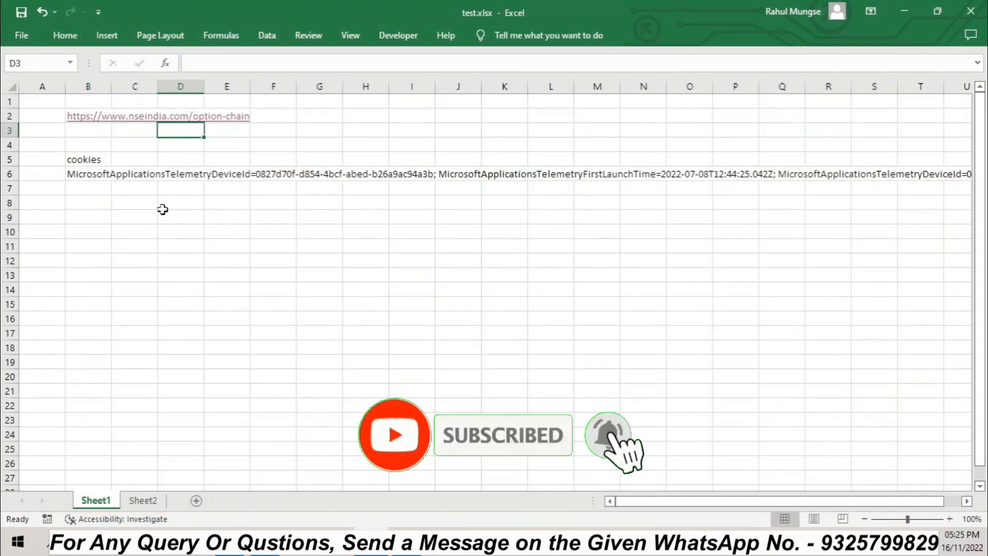
Step: Load range B5:B6 into Power Query as a table with headers
left_click(85, 163)
left_click_drag(85, 163, 85, 174)
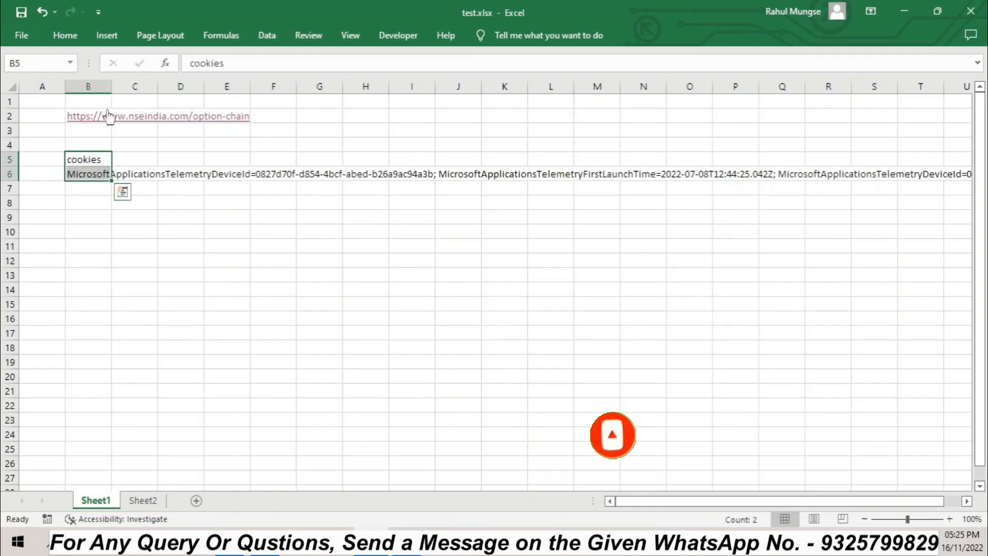
left_click(264, 37)
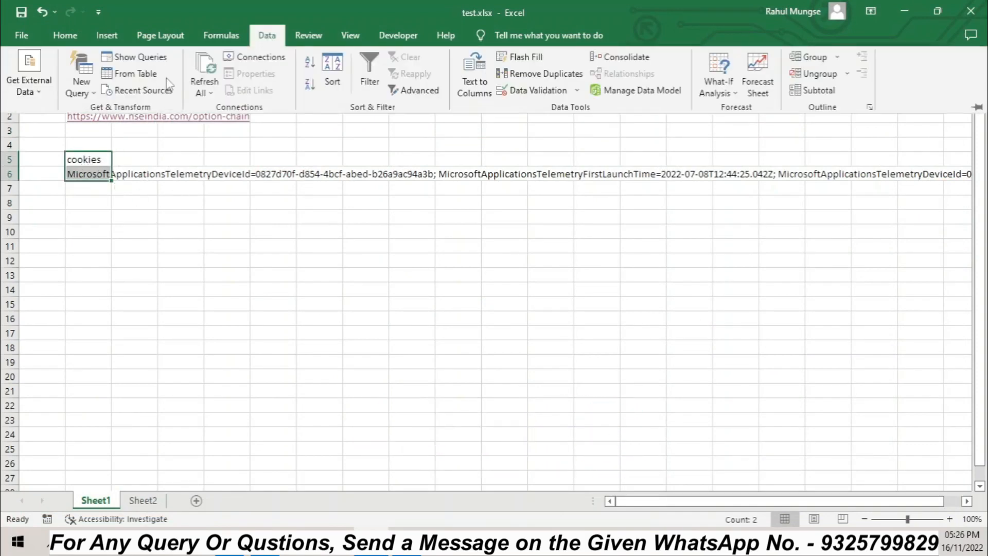
left_click(131, 73)
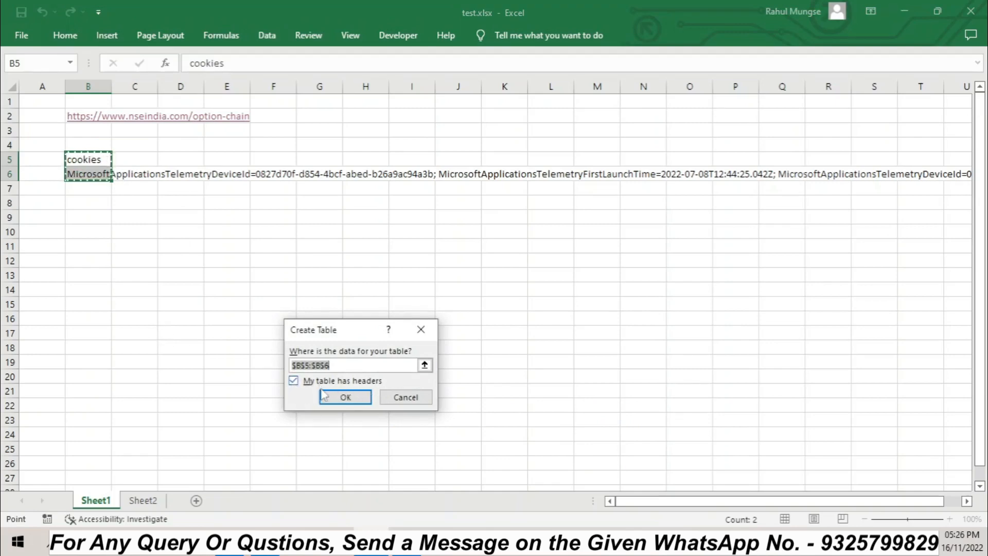
left_click(345, 397)
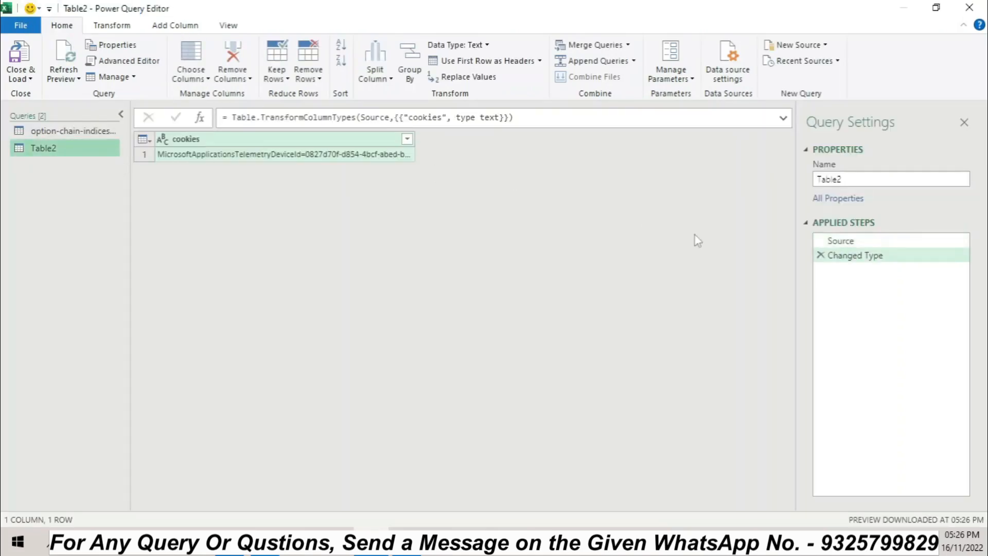
Step: Remove the Changed Type step from the Table2 query and drill down into the cookies value
left_click(820, 255)
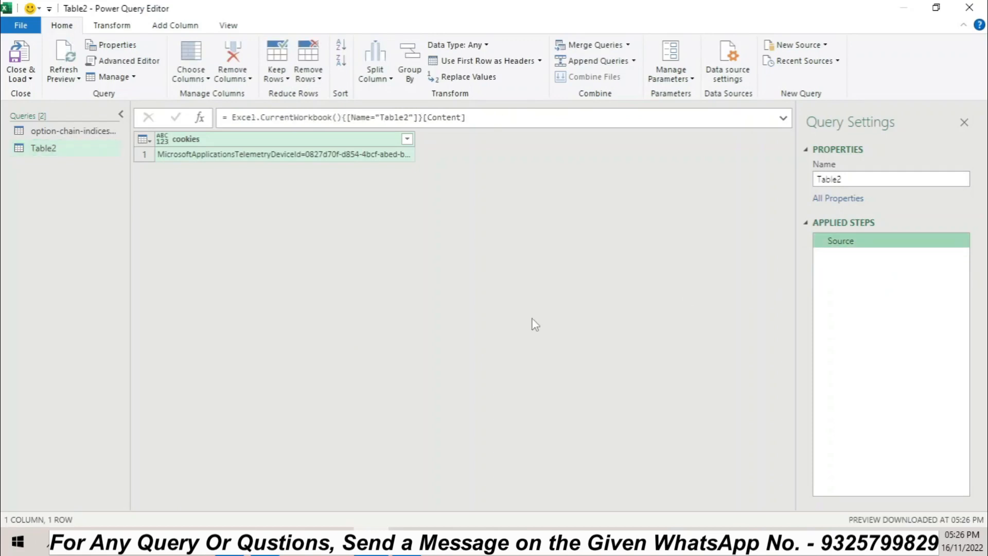
left_click(195, 161)
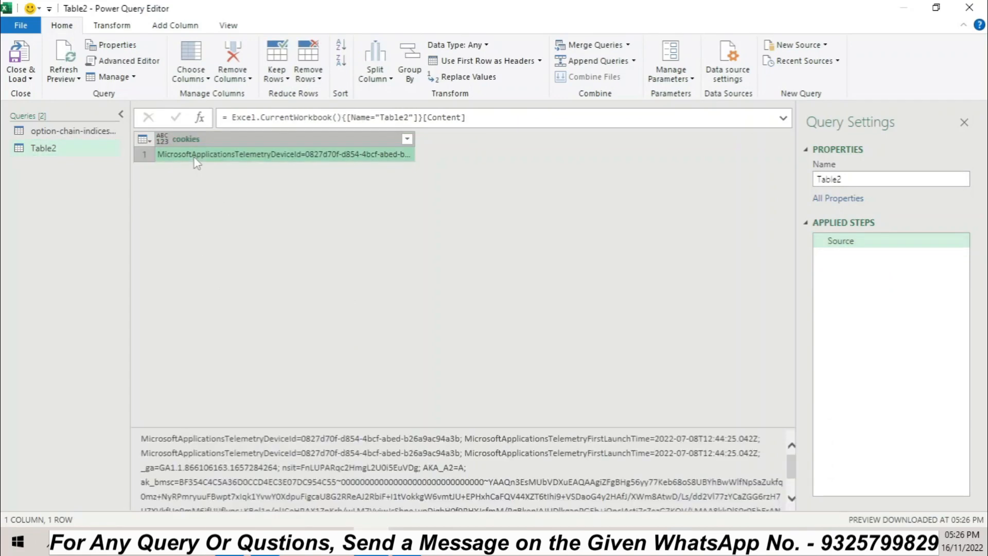
right_click(196, 160)
left_click(239, 222)
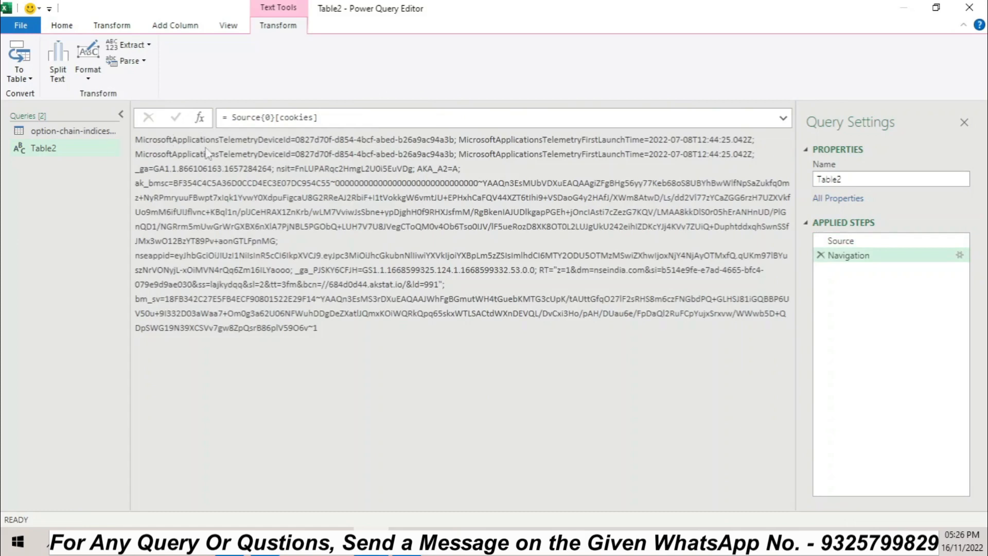
Step: Convert the Table2 query into a function in the Advanced Editor by wrapping its code in "let cookies =()=>" and "in cookies"
right_click(50, 154)
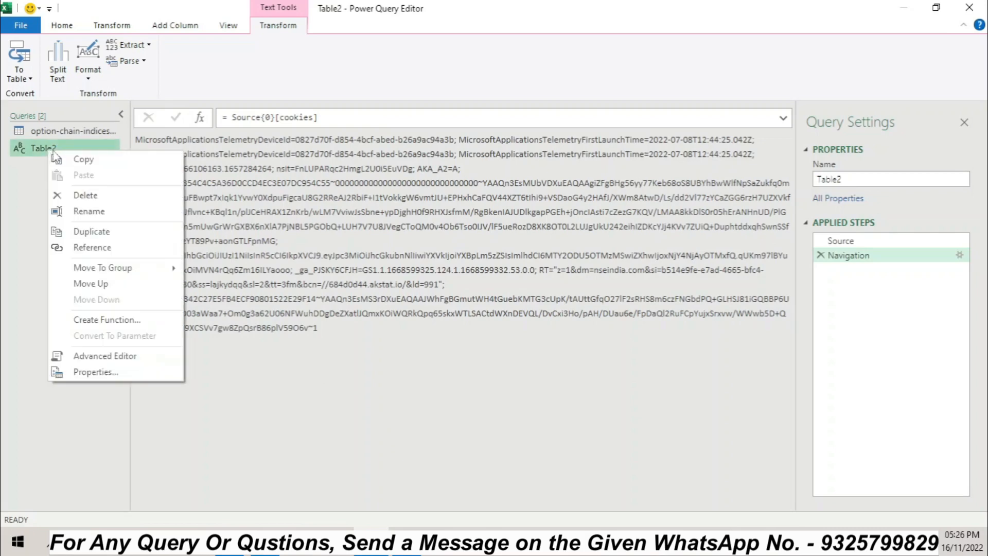
left_click(116, 356)
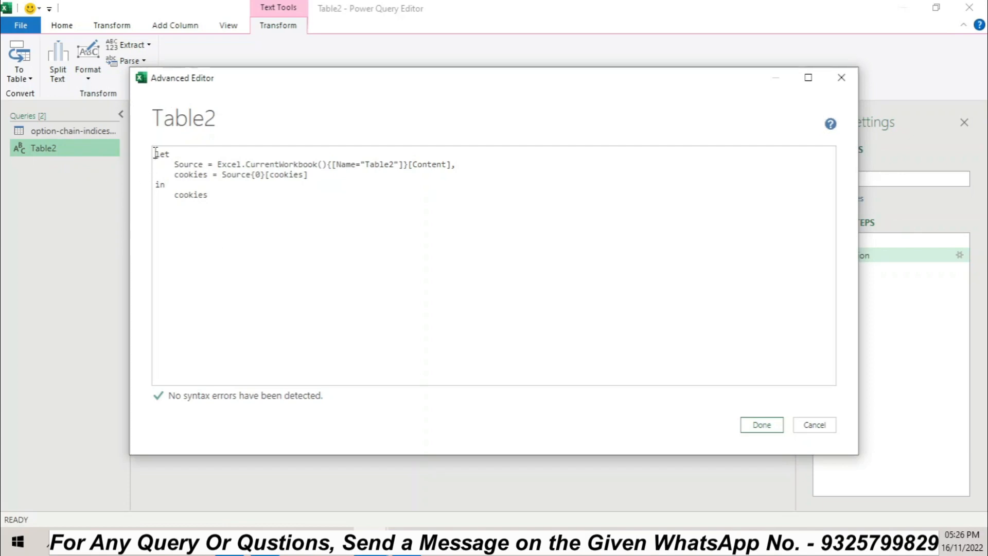
key("Return")
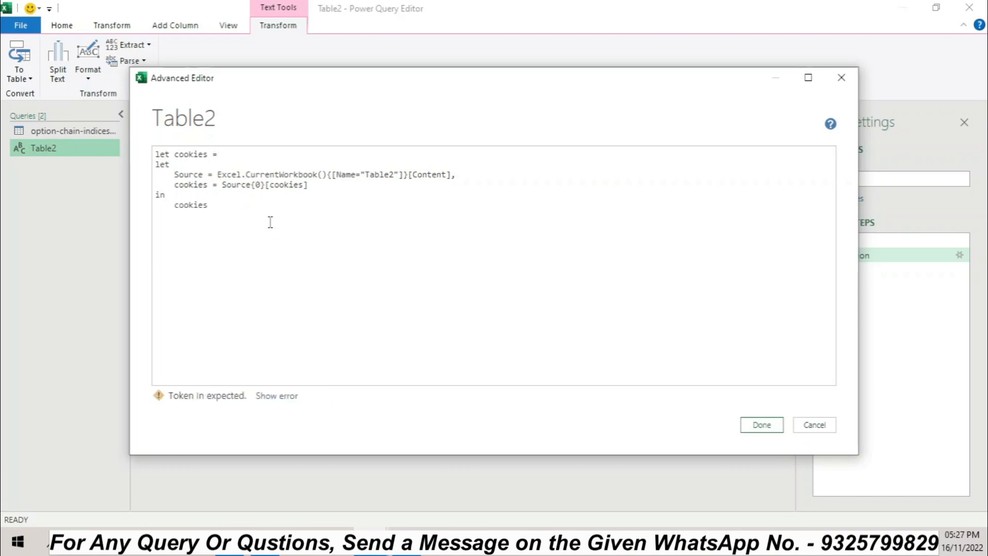
type("()=>")
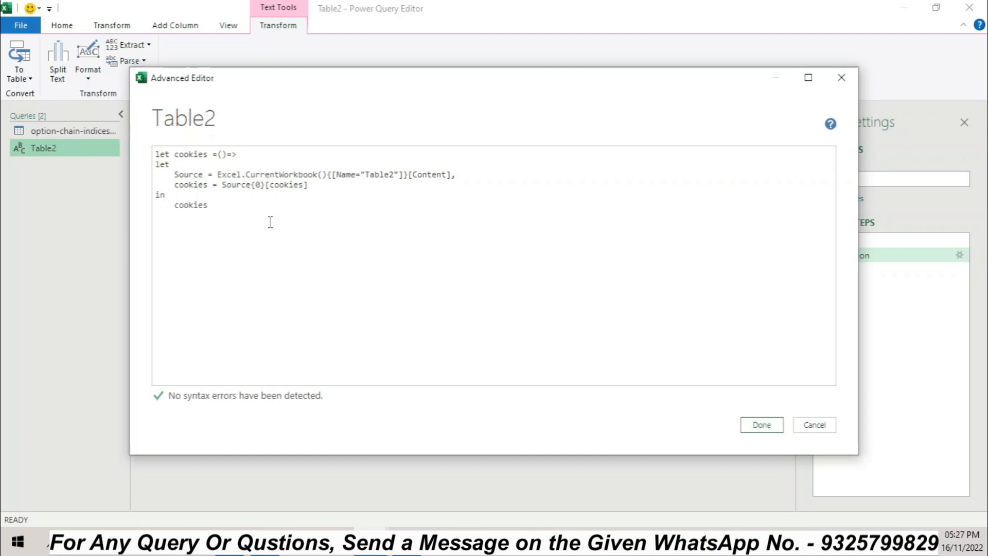
key("Return")
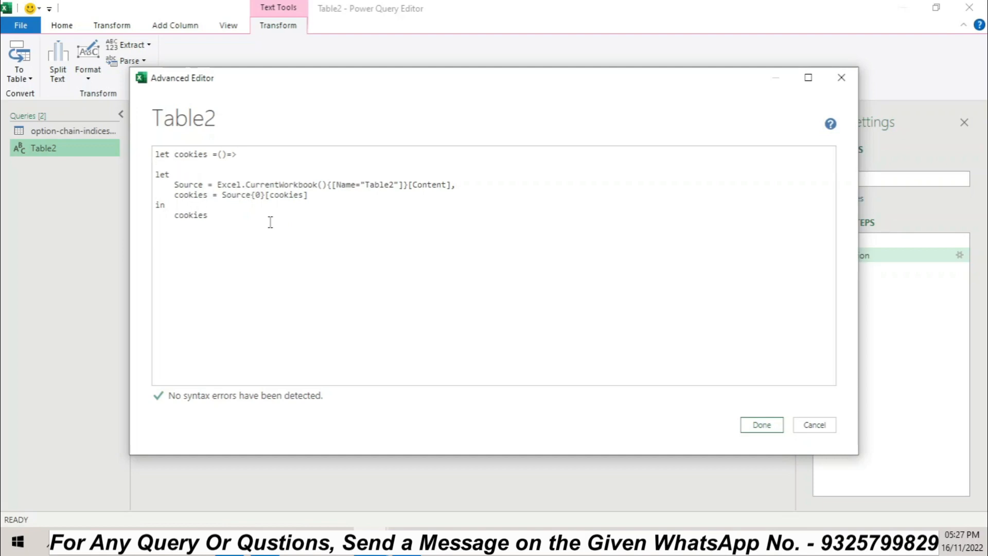
key("BackSpace")
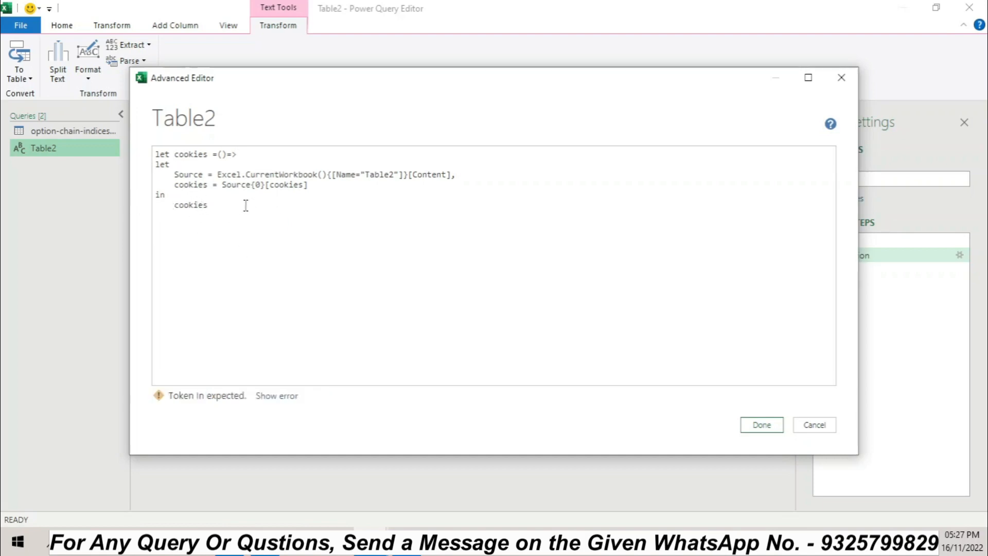
key("Return")
type("in")
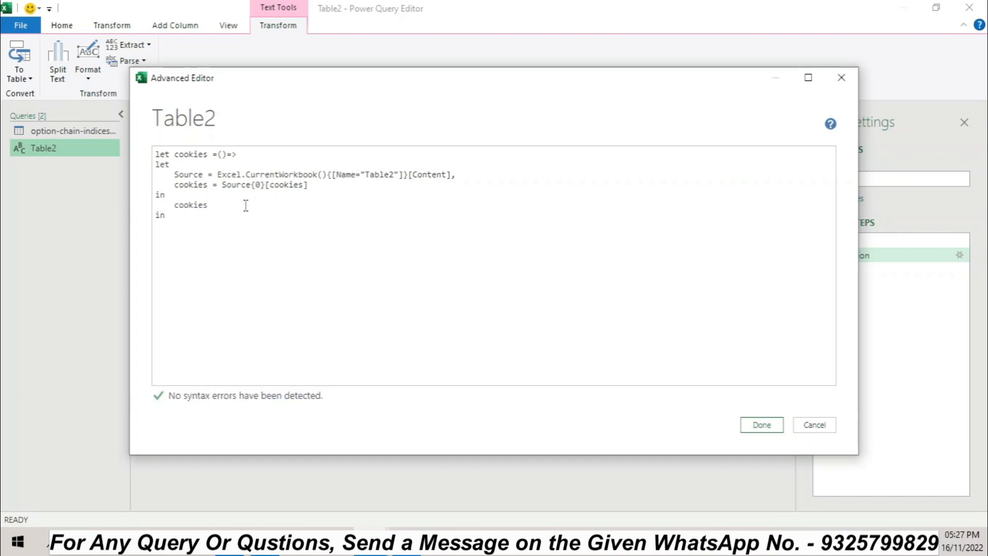
type("cookies")
left_click(761, 425)
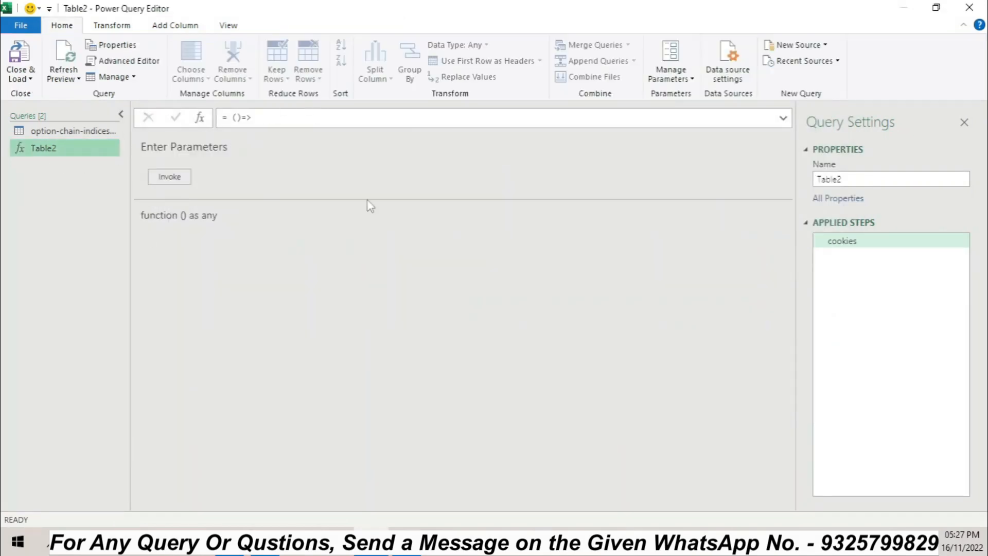
Step: Invoke the Table2 function without parameters and keep the Power Query Editor maximized
left_click(166, 179)
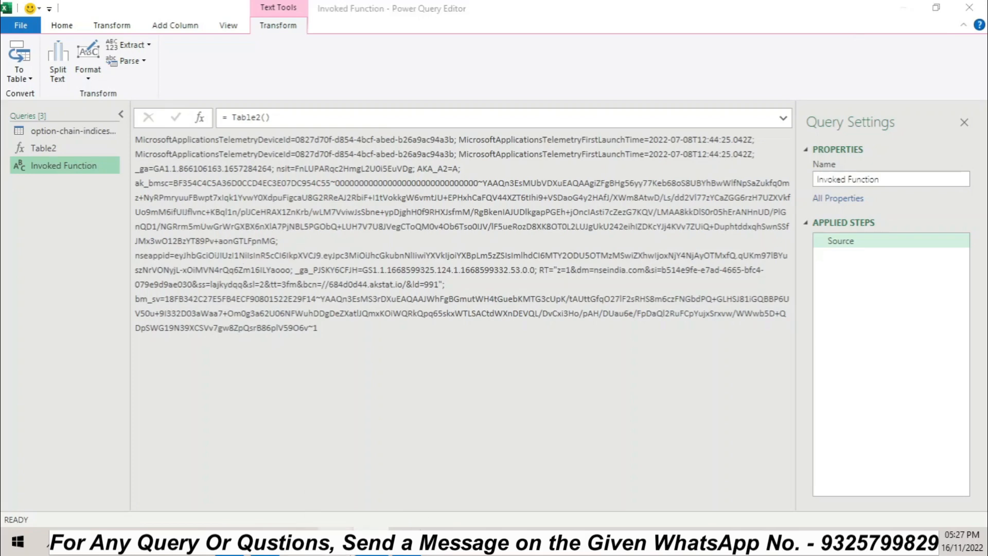
double_click(623, 15)
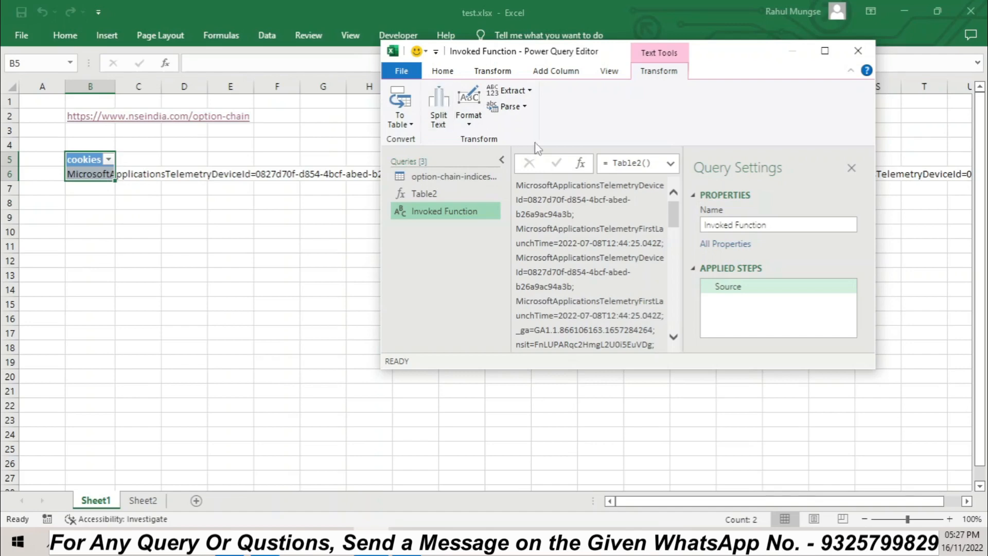
double_click(743, 57)
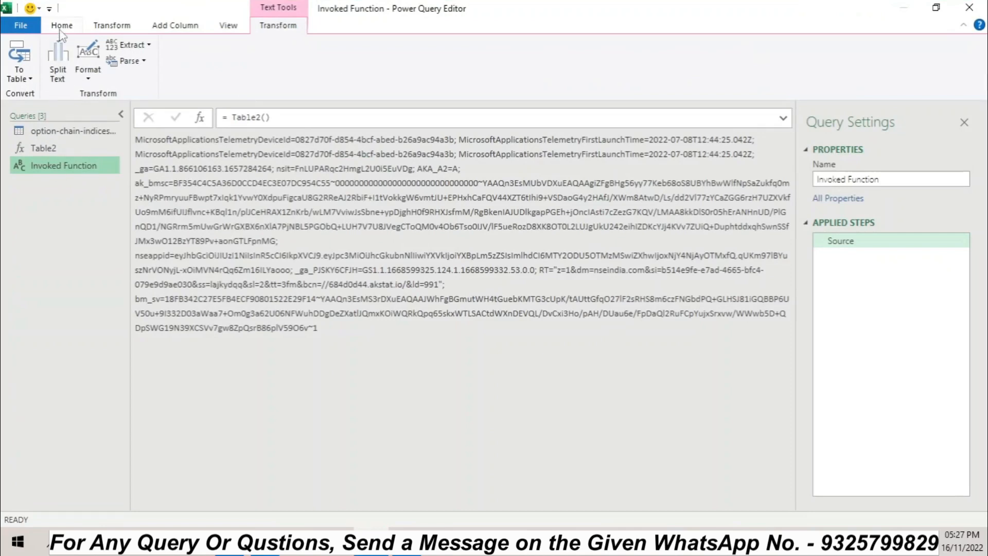
Step: Delete the Invoked Function query and close and load the remaining queries back to the workbook
left_click(62, 27)
right_click(60, 174)
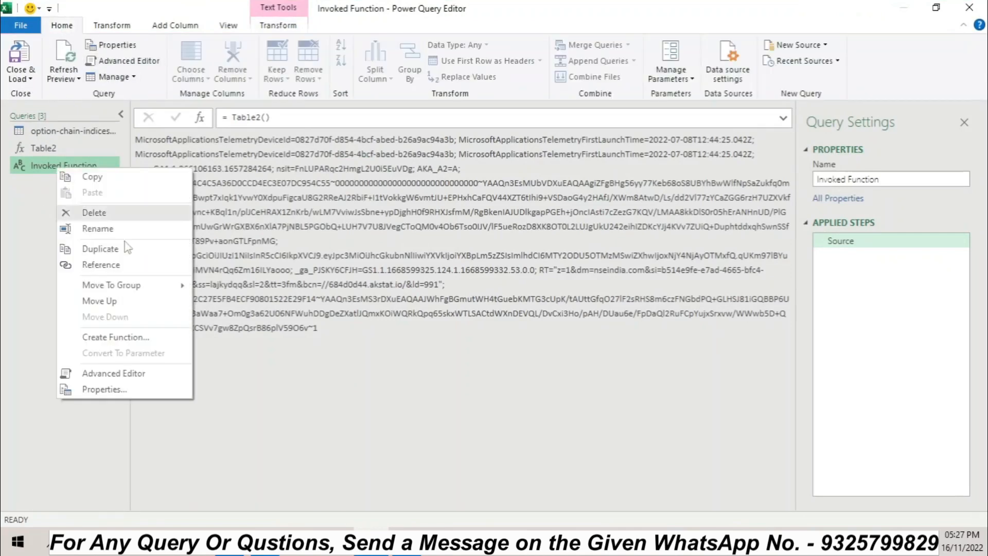
left_click(98, 212)
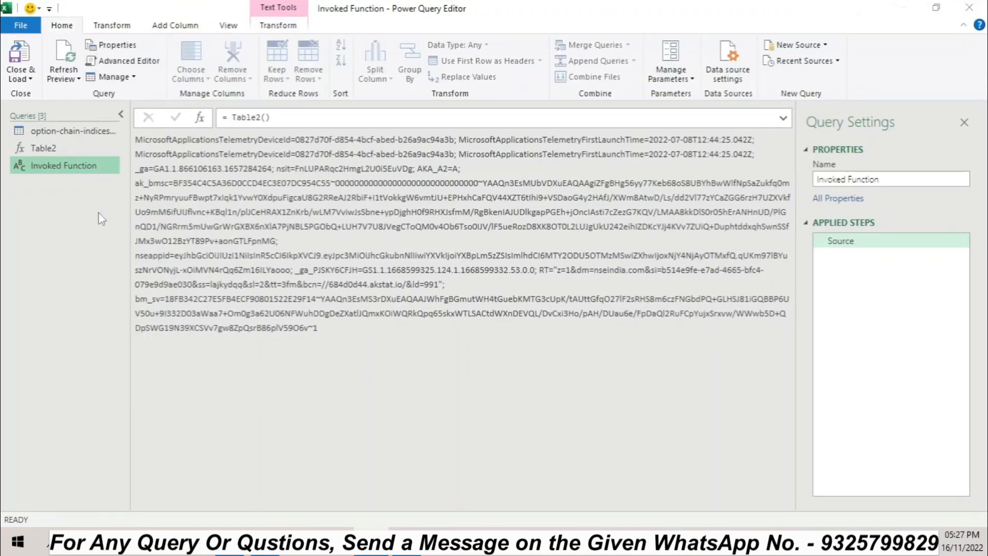
left_click(561, 291)
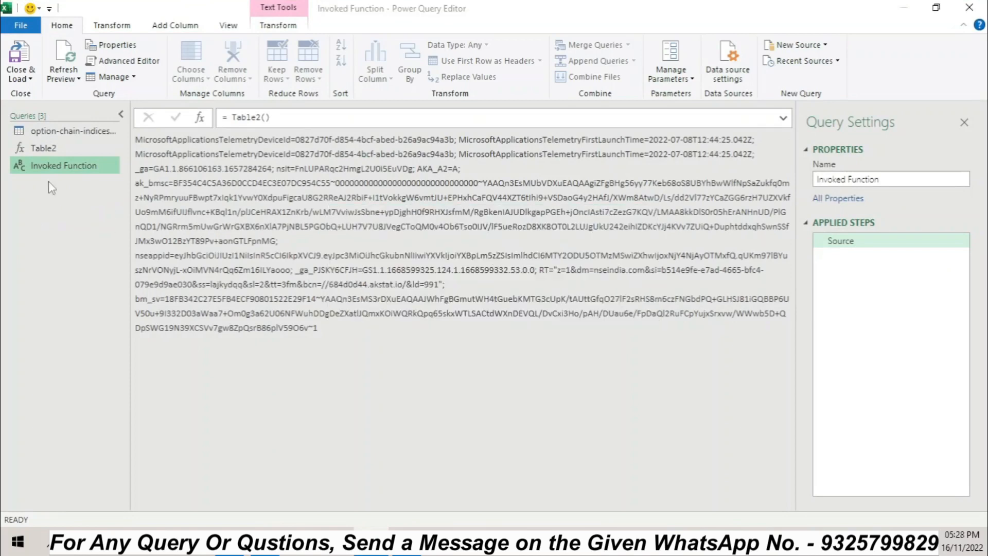
left_click(53, 146)
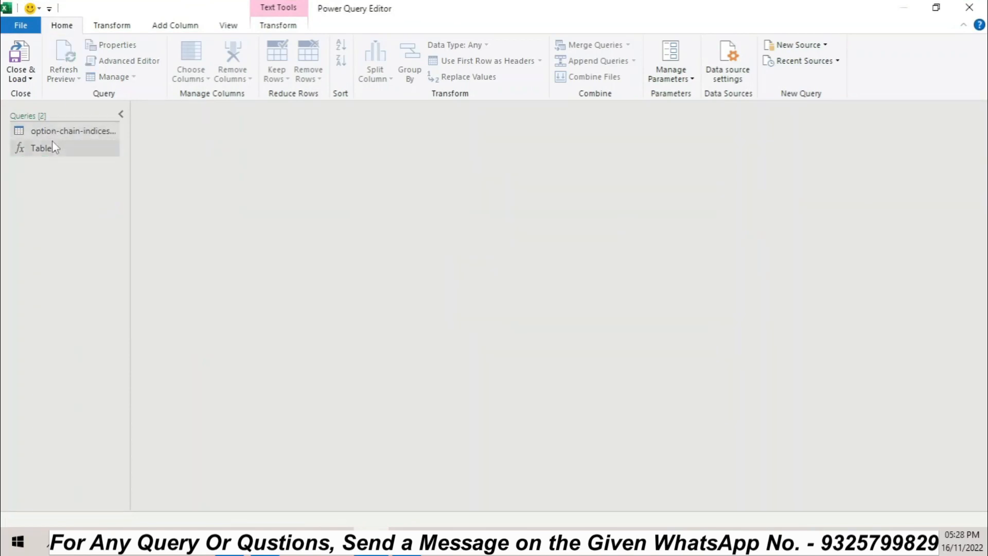
left_click(18, 54)
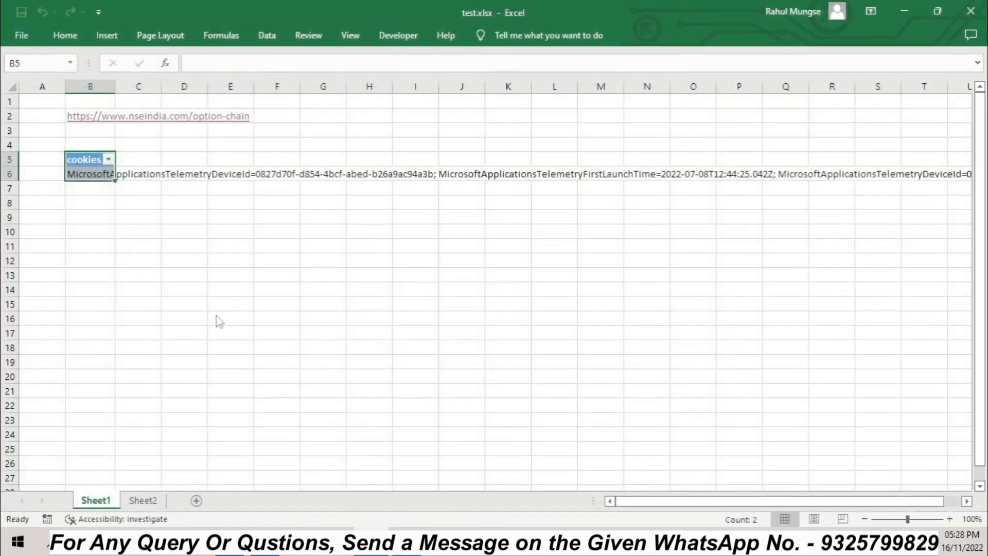
Step: Replace the cookies value in cell B6 of Sheet1 with the test value 121213
left_click(371, 262)
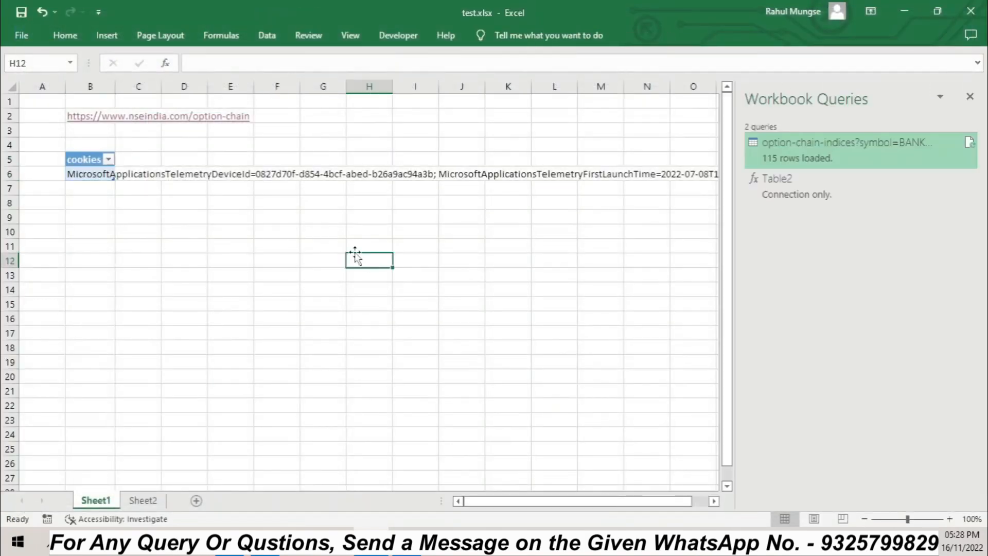
left_click(94, 174)
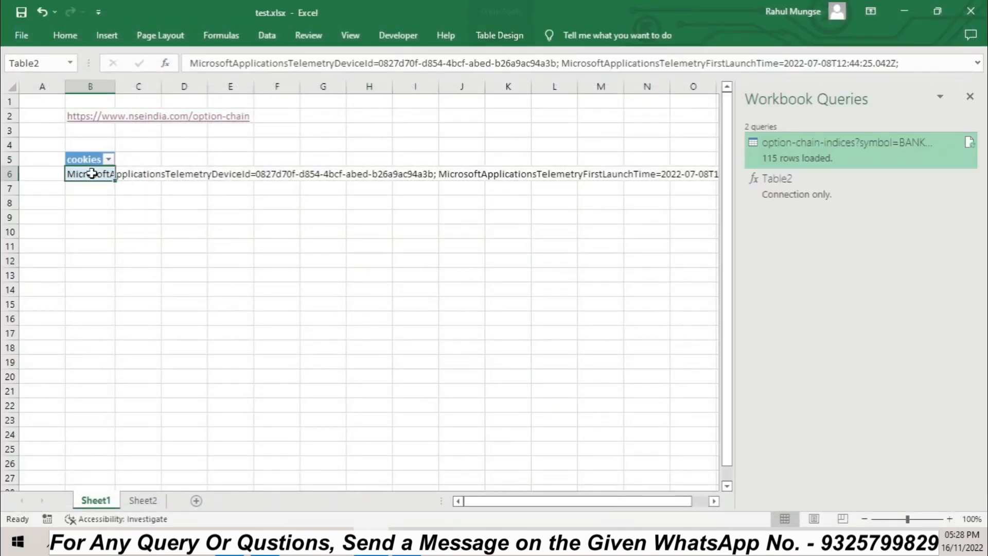
type("121213")
left_click(184, 204)
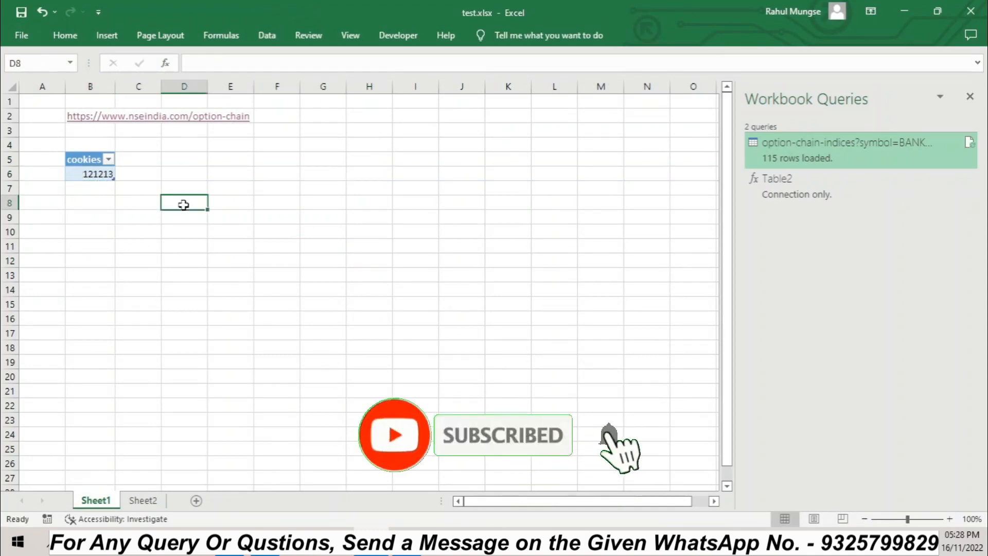
Step: Open the Table2 function query, invoke it, and compare its output with the cookies cell in the worksheet
double_click(809, 189)
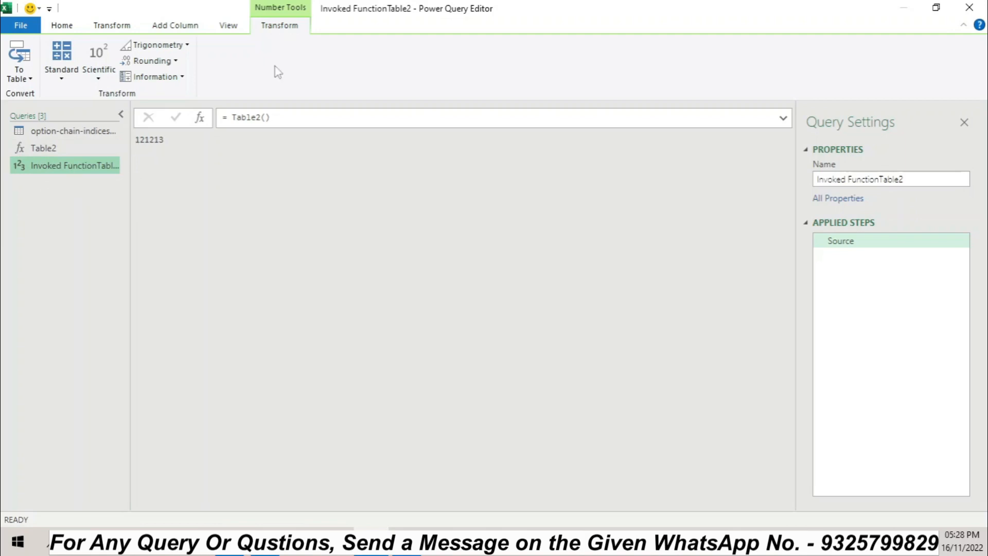
double_click(614, 7)
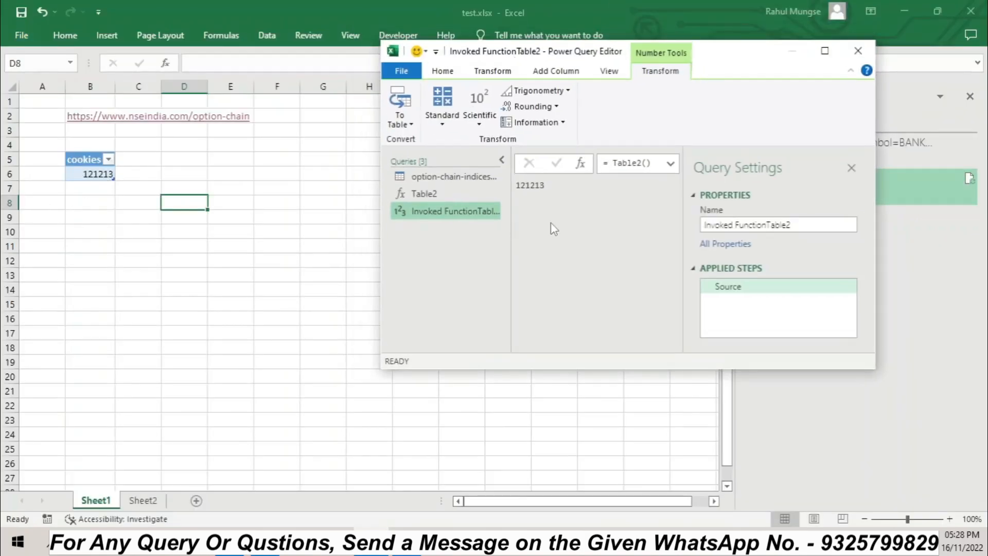
double_click(736, 53)
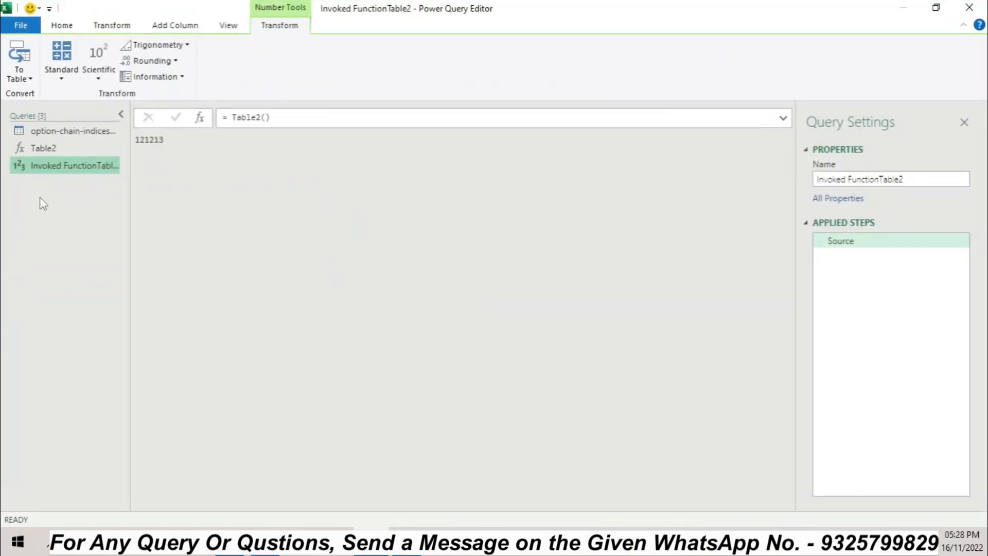
Step: Delete the Invoked FunctionTable2 query, then close and load the Table2 function query to return to the worksheet
right_click(46, 172)
left_click(112, 211)
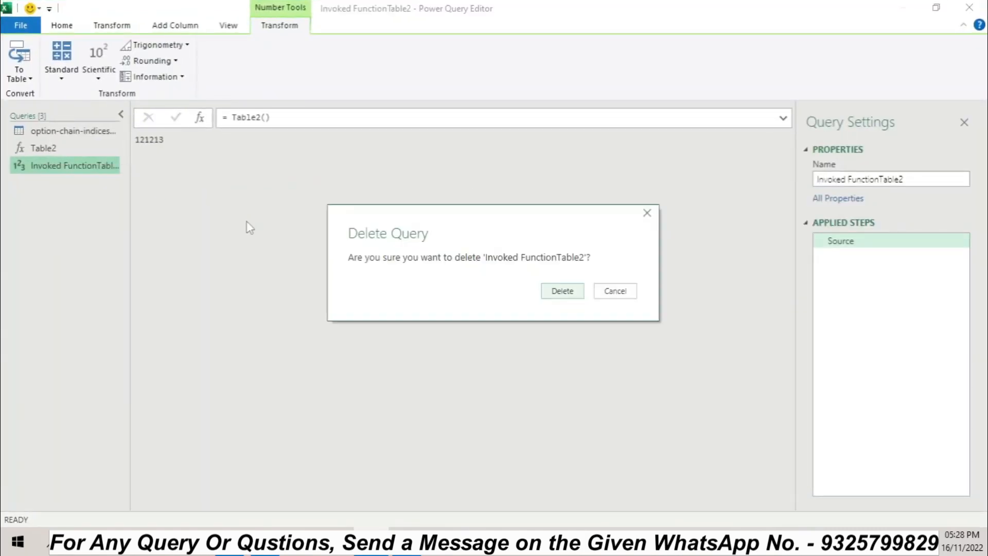
left_click(577, 290)
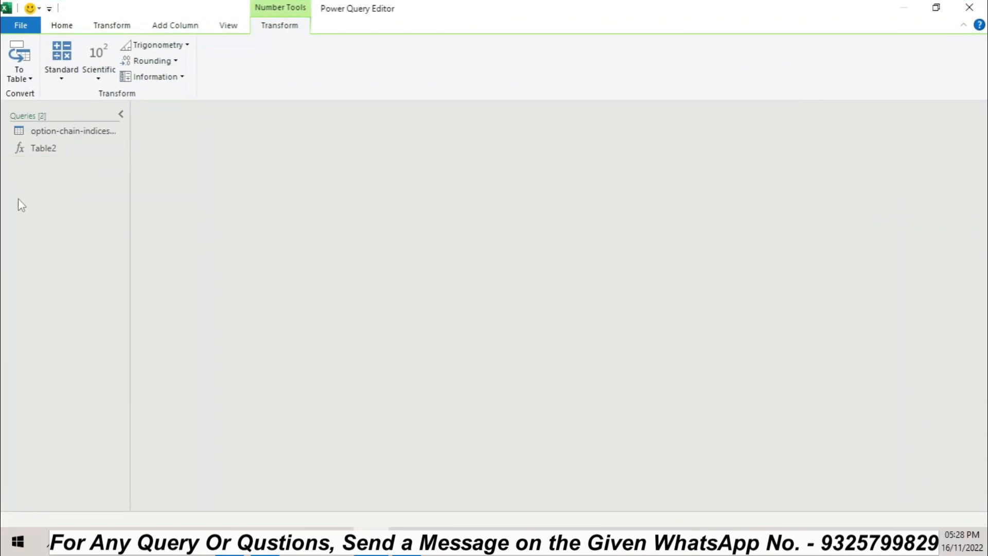
left_click(41, 154)
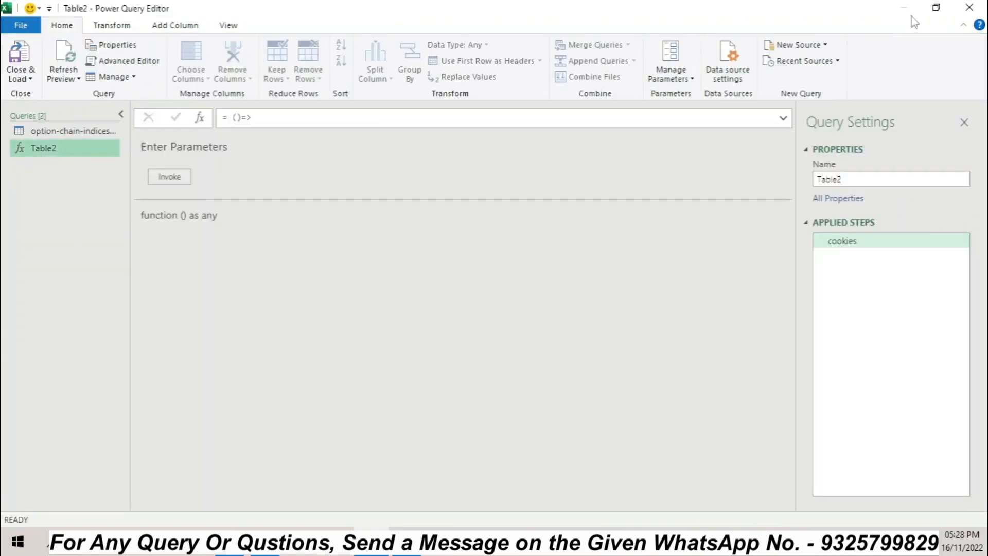
left_click(19, 56)
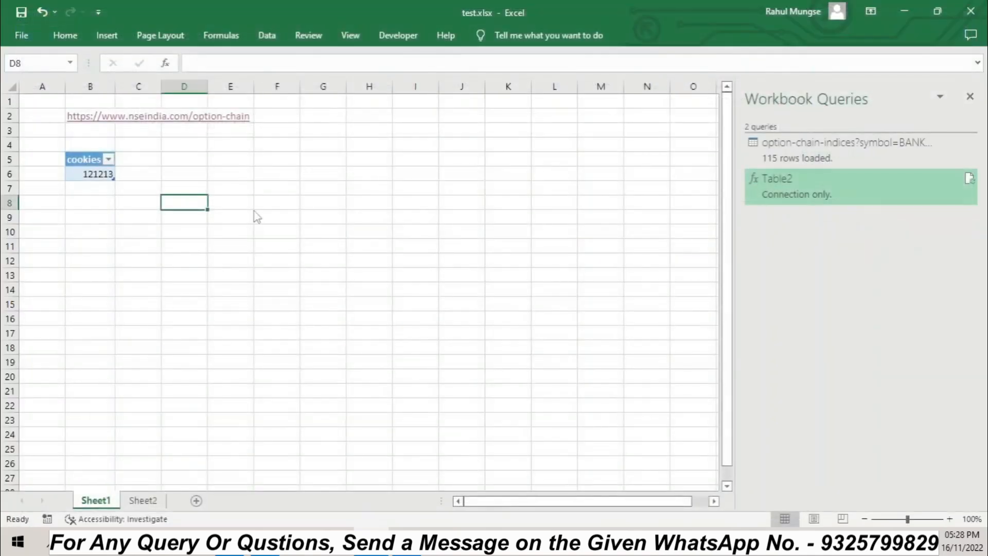
Step: Open the NSE option-chain link from cell B2 in the browser and show an emptied Network log in its developer tools
left_click(92, 173)
left_click(143, 223)
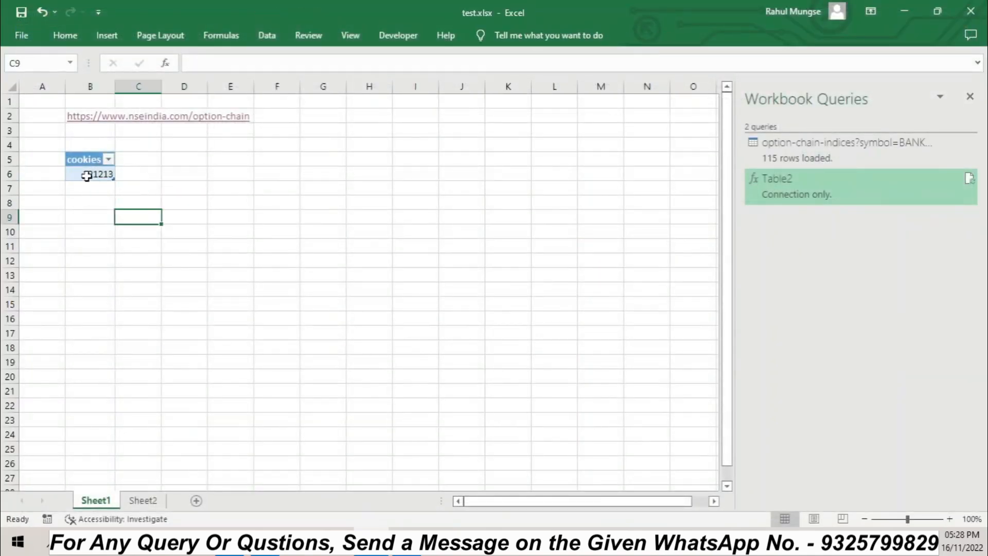
left_click(86, 172)
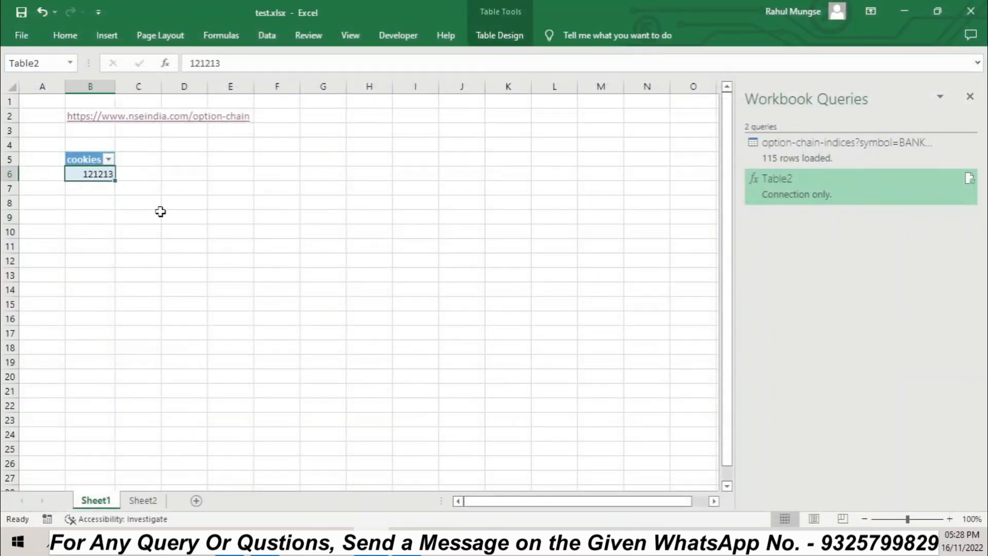
left_click(92, 122)
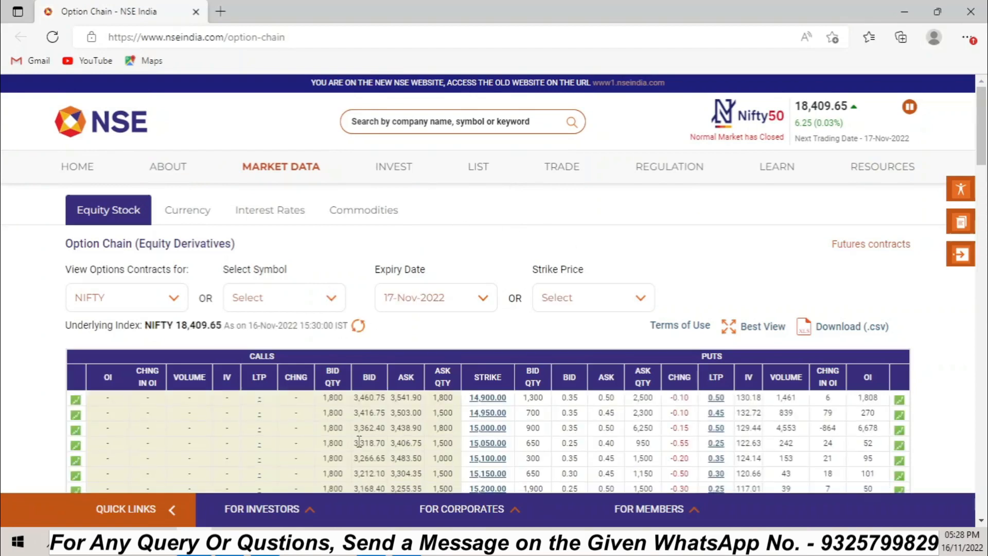
right_click(476, 252)
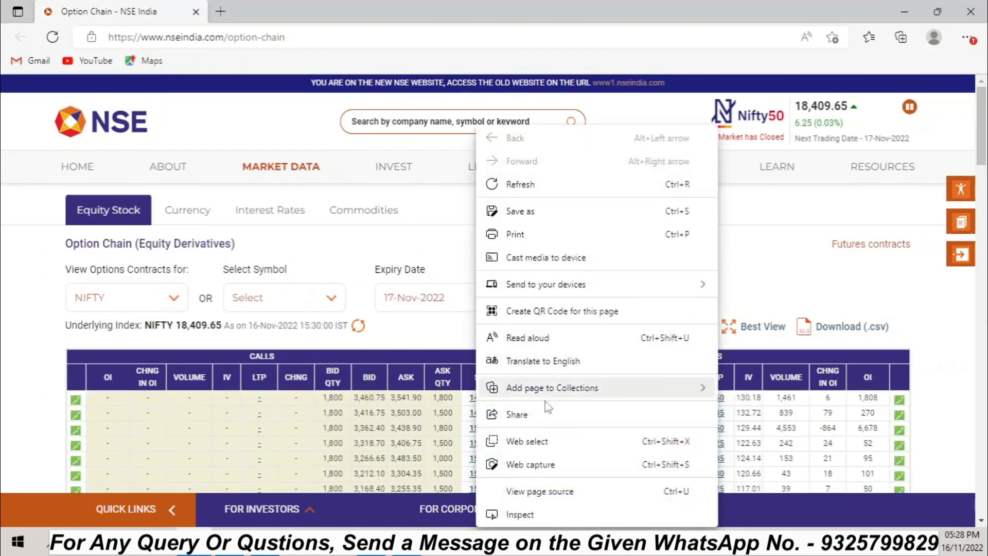
left_click(539, 514)
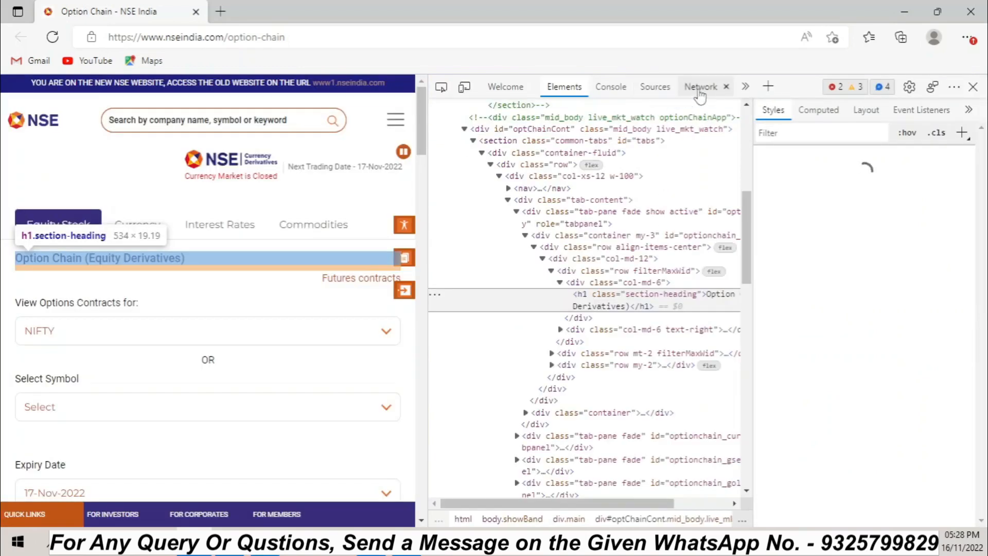
left_click(700, 91)
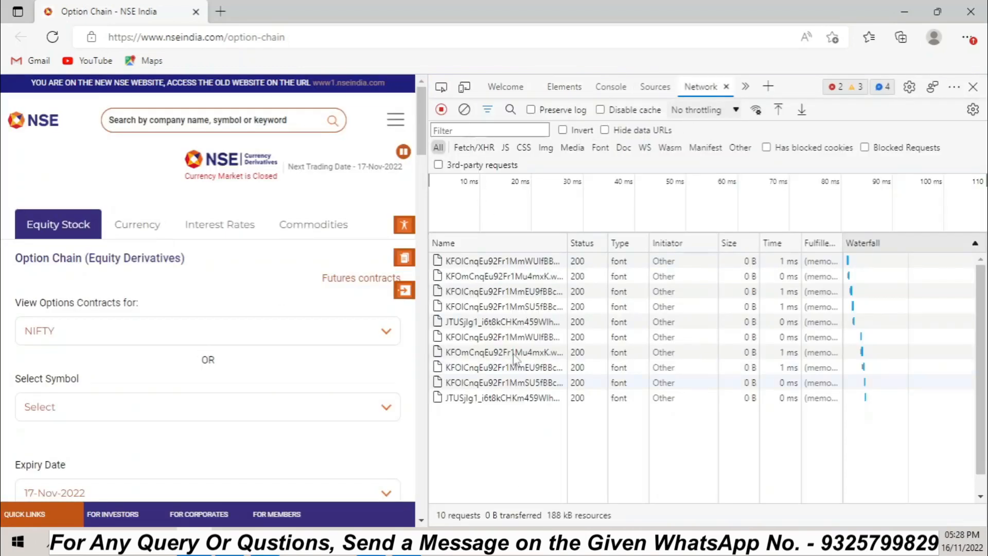
left_click(464, 114)
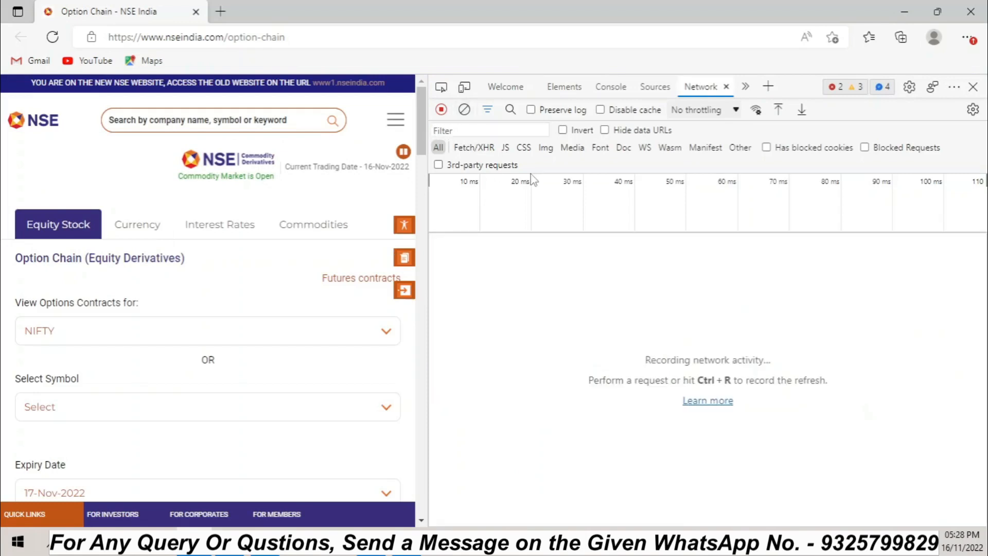
Step: Switch the option chain to BANKNIFTY contracts and open the headers of the captured option-chain-indices request
left_click(72, 331)
left_click(90, 396)
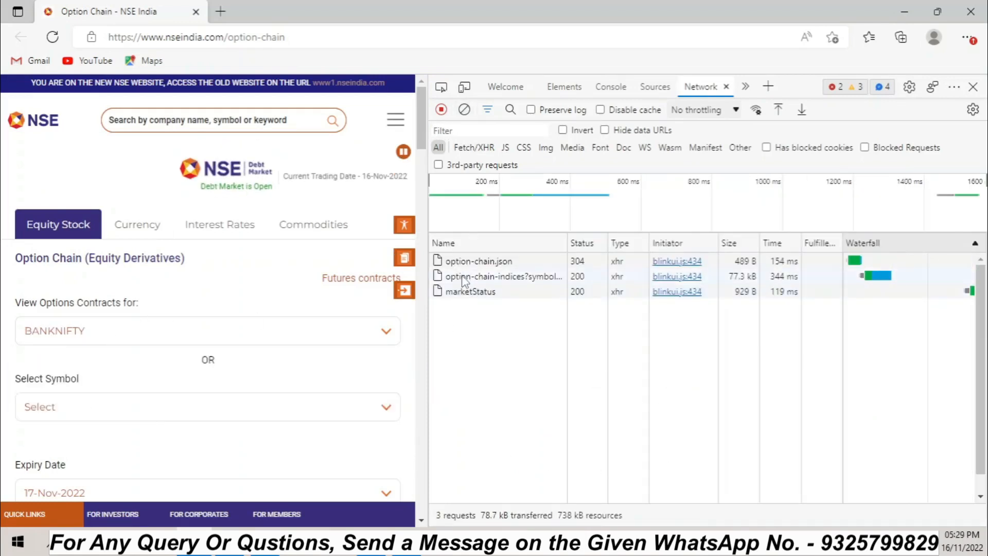
left_click(652, 281)
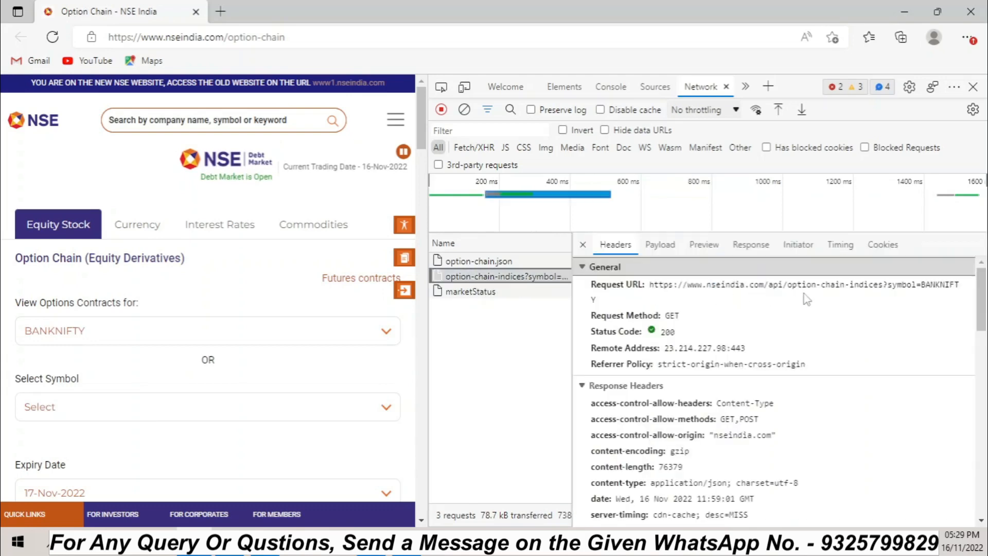
Step: Copy the full cookie value from the request headers of the option-chain-indices request
scroll(799, 403, "down", 5)
scroll(799, 403, "down", 5)
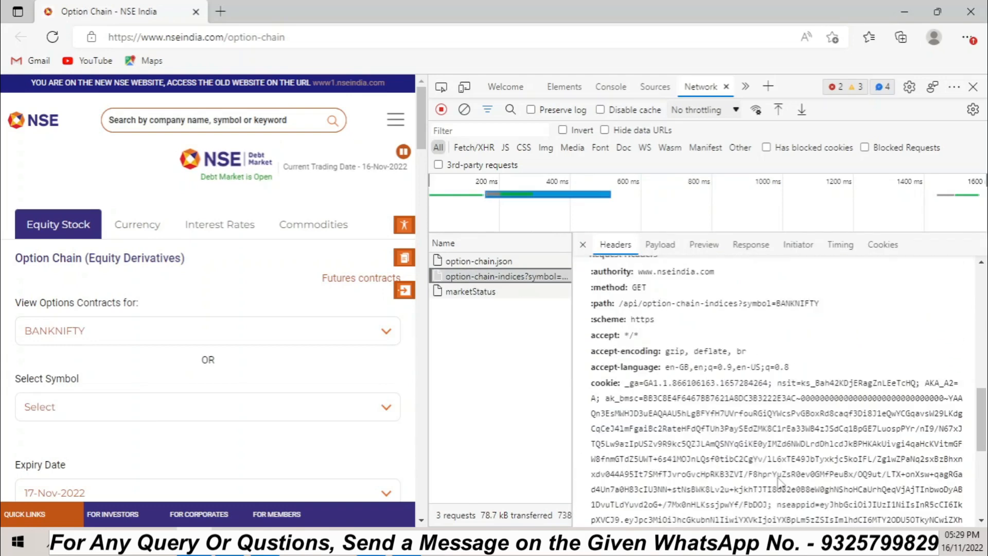
triple_click(657, 406)
right_click(657, 396)
left_click(716, 416)
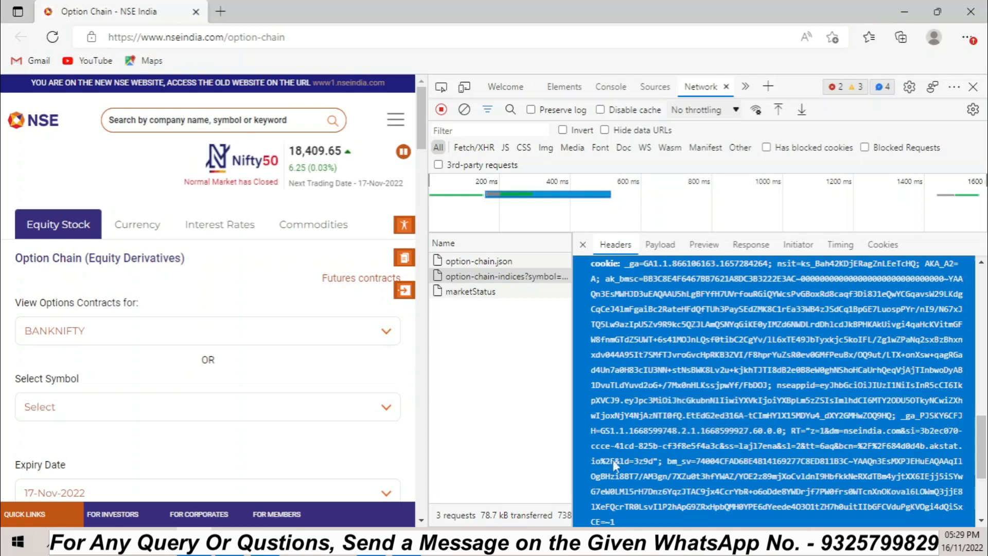
Step: Switch back to Excel and paste the copied session cookie value into the cookies cell B6
left_click(372, 541)
left_click(107, 178)
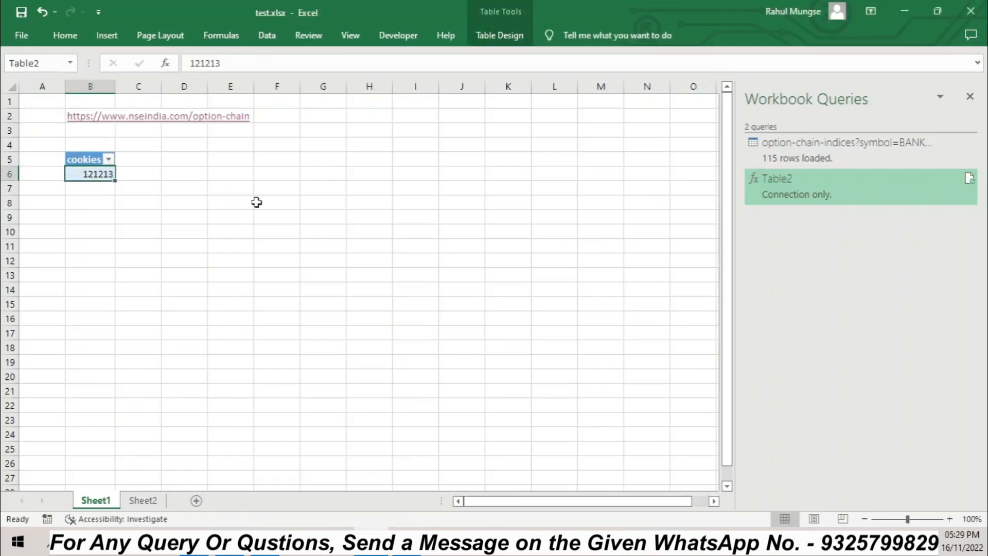
key("ctrl+v")
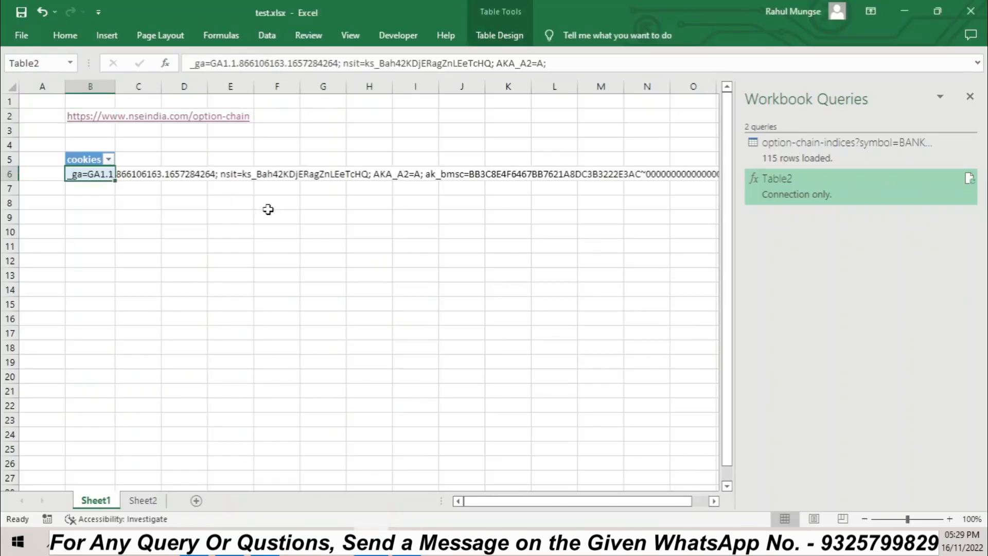
Step: Invoke the Table2 function again to check the cookie it returns, then delete the Invoked FunctionTable2 query
left_click(147, 245)
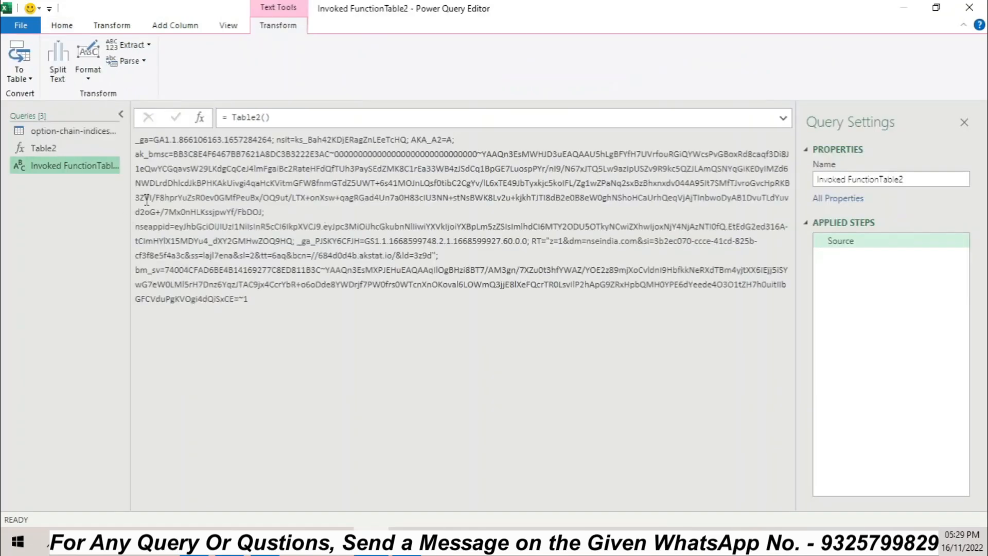
right_click(73, 168)
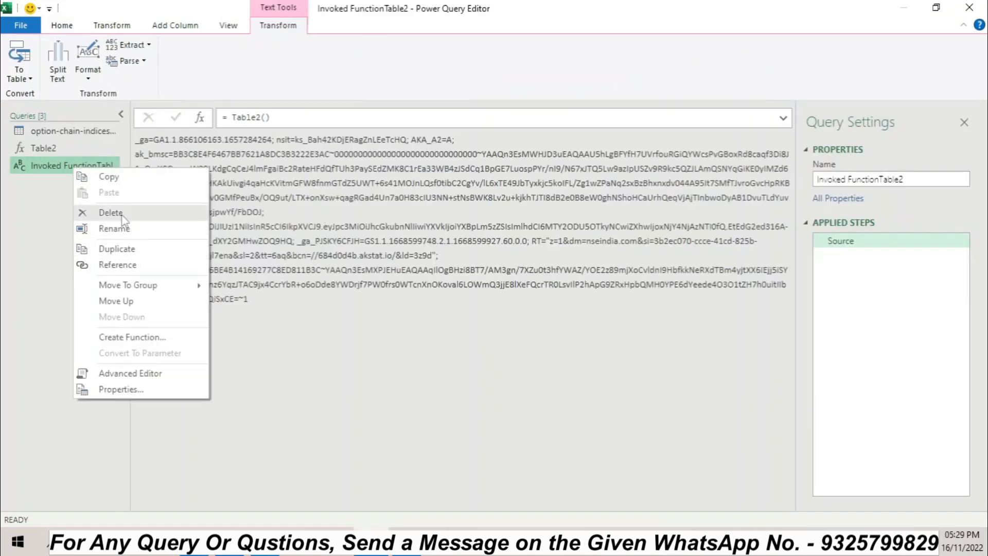
left_click(111, 213)
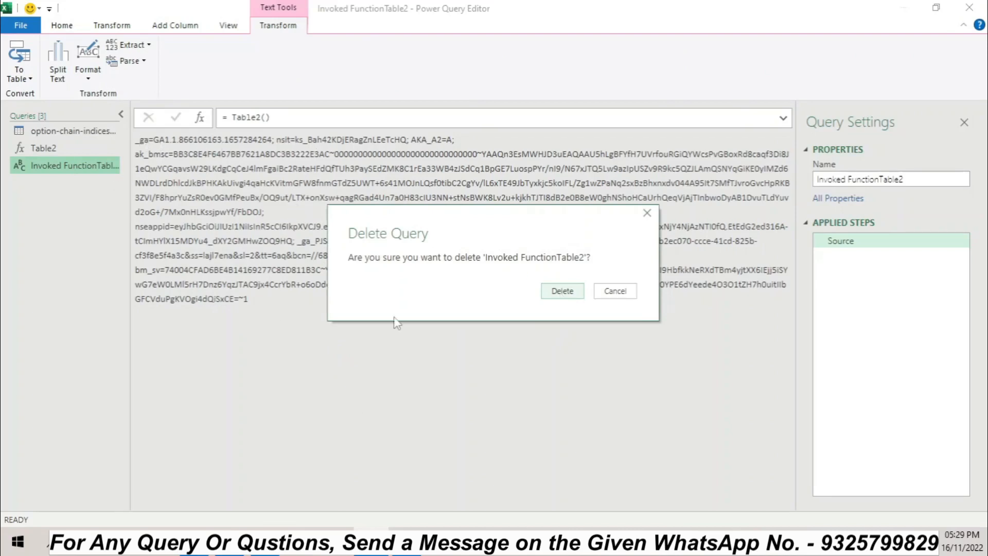
left_click(566, 291)
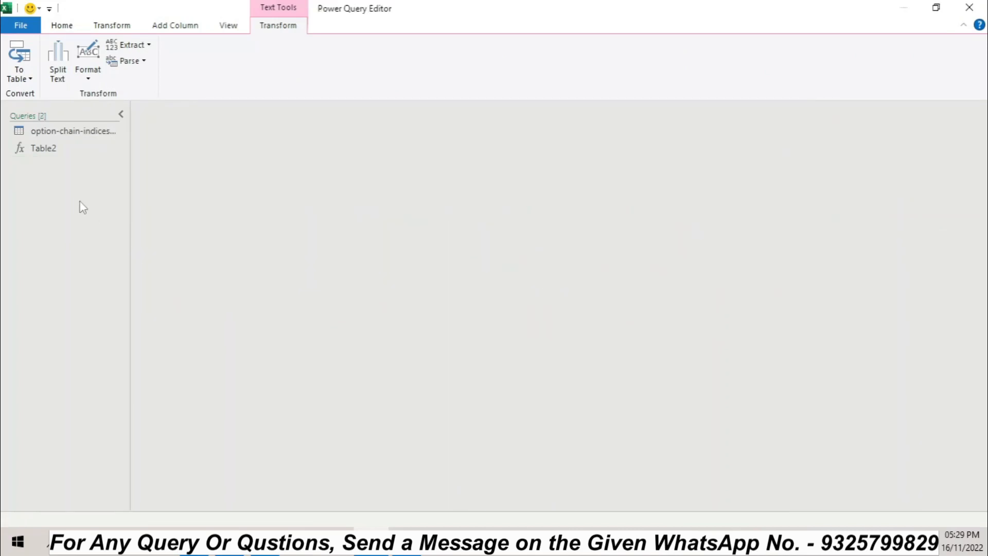
Step: Rename the Table2 function query as cookies
left_click(54, 152)
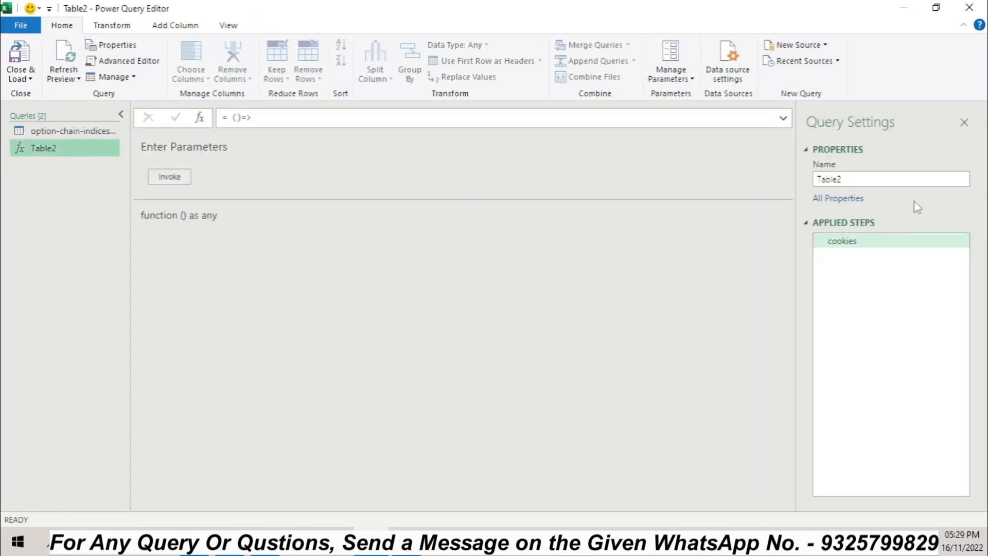
left_click(865, 177)
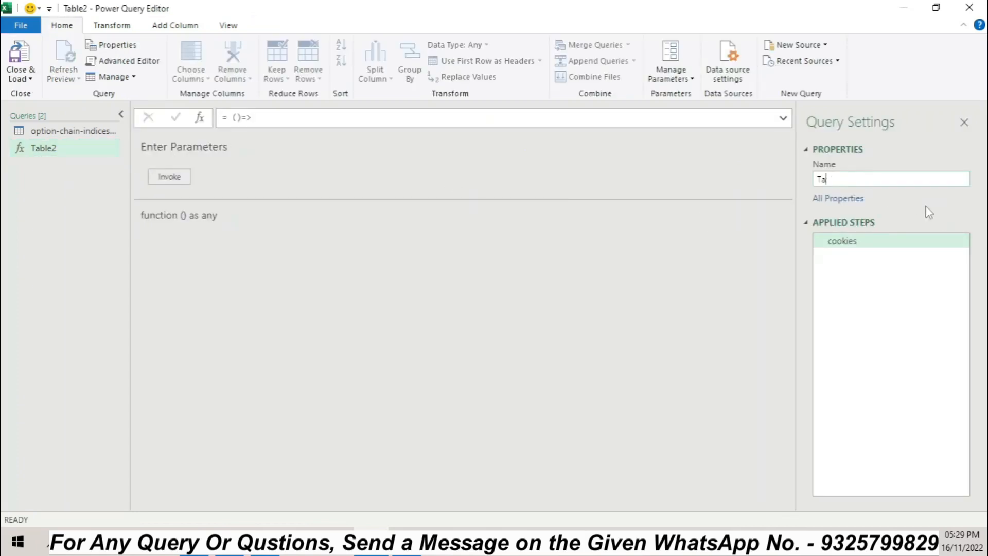
type("cookies")
key("Return")
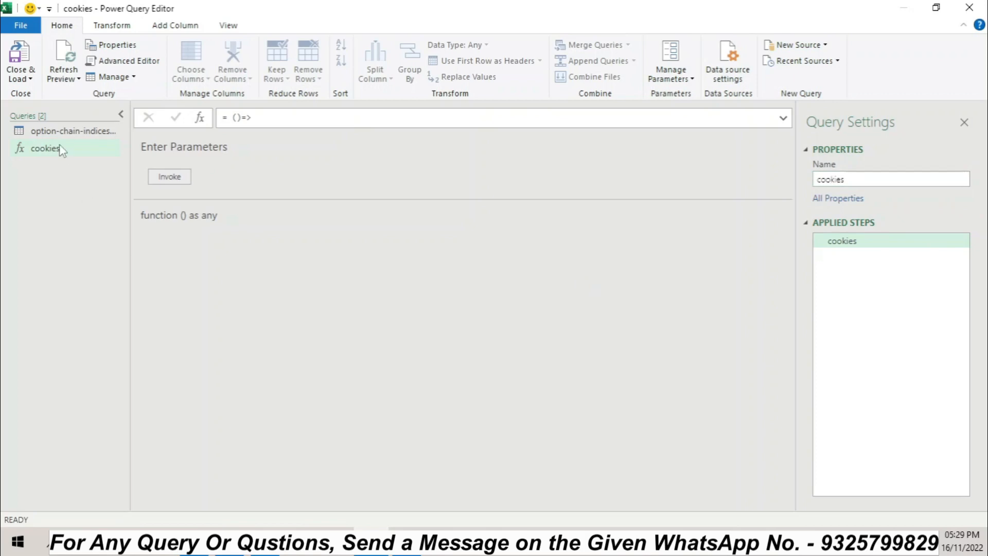
Step: Open the option-chain-indices query in the Advanced Editor and place the cursor right after cookie= in the Source line's headers
left_click(54, 134)
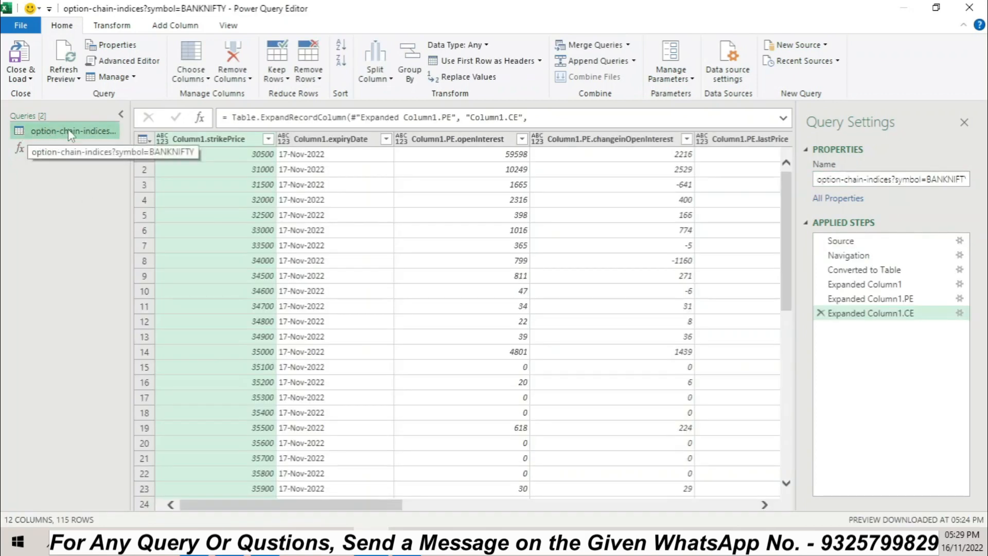
right_click(56, 128)
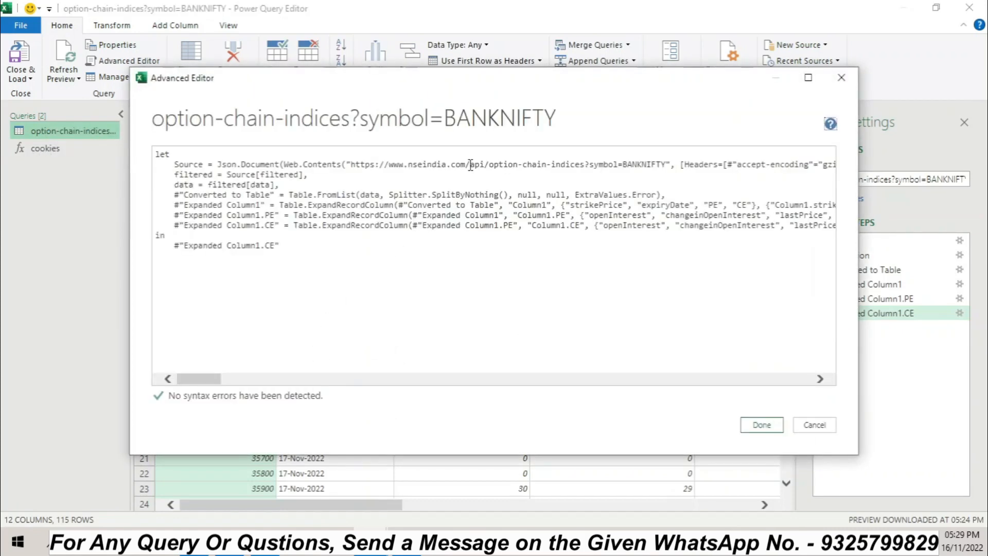
left_click_drag(206, 379, 229, 384)
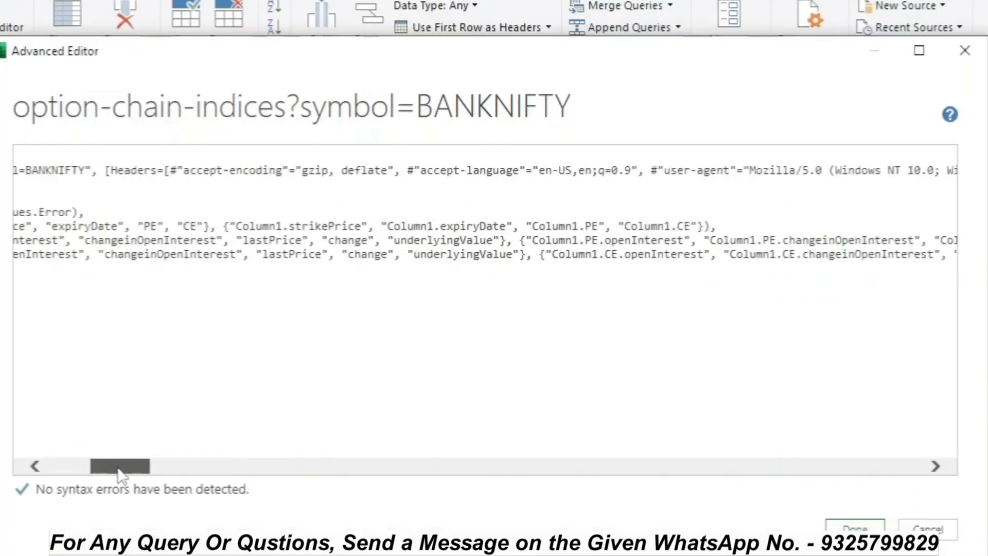
mouse_move(120, 473)
left_mouse_down()
mouse_move(72, 471)
mouse_move(110, 476)
left_mouse_up()
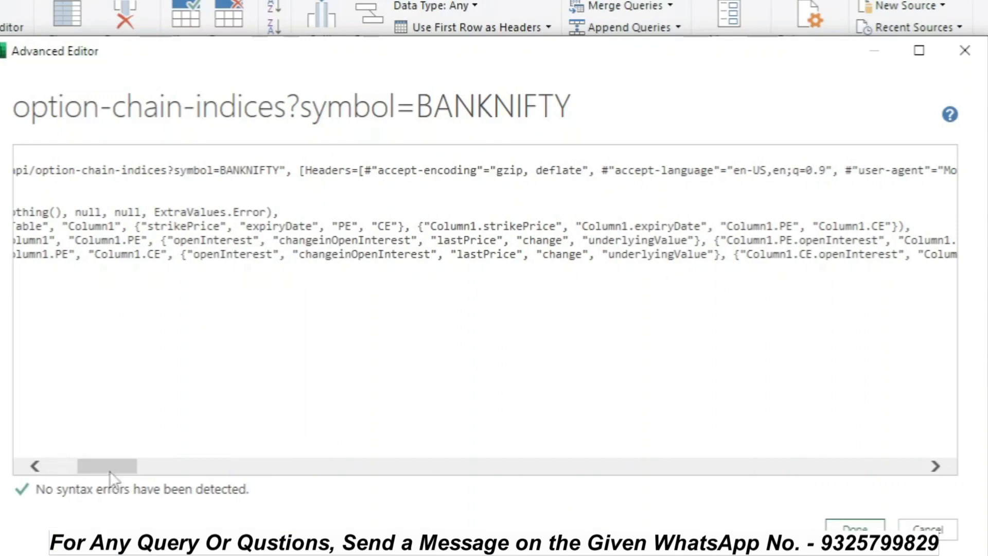
left_click_drag(110, 470, 126, 471)
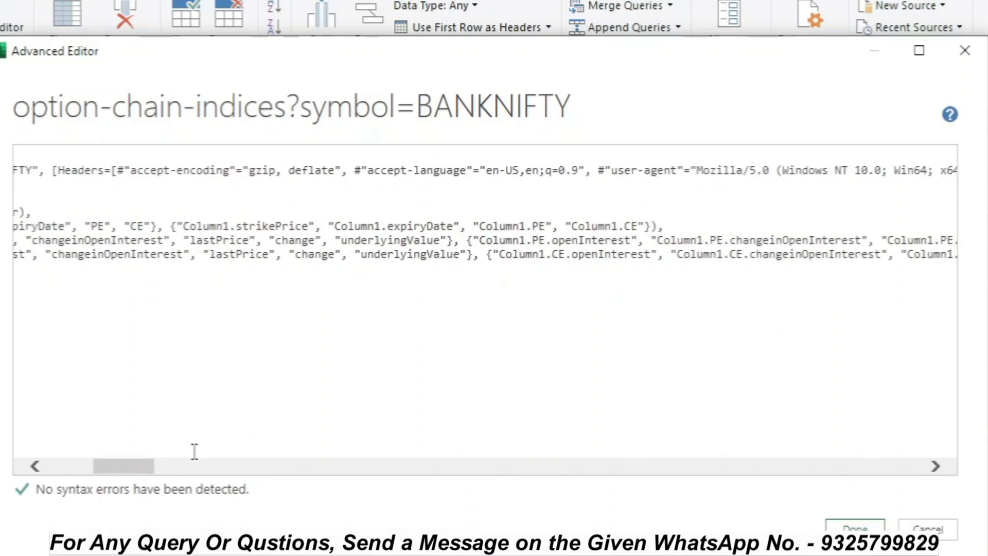
left_click_drag(132, 467, 201, 468)
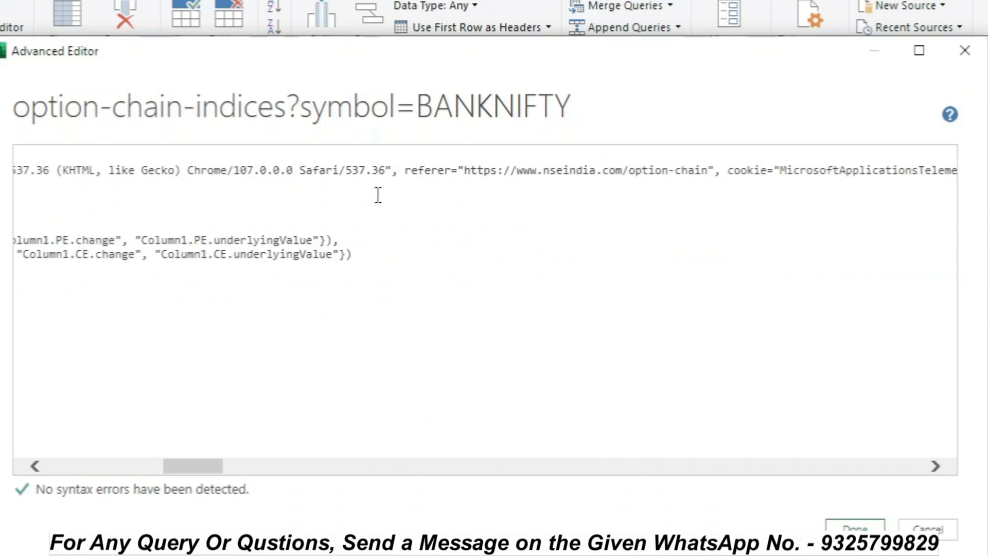
left_click_drag(405, 170, 440, 172)
left_click(446, 238)
left_click_drag(163, 467, 186, 467)
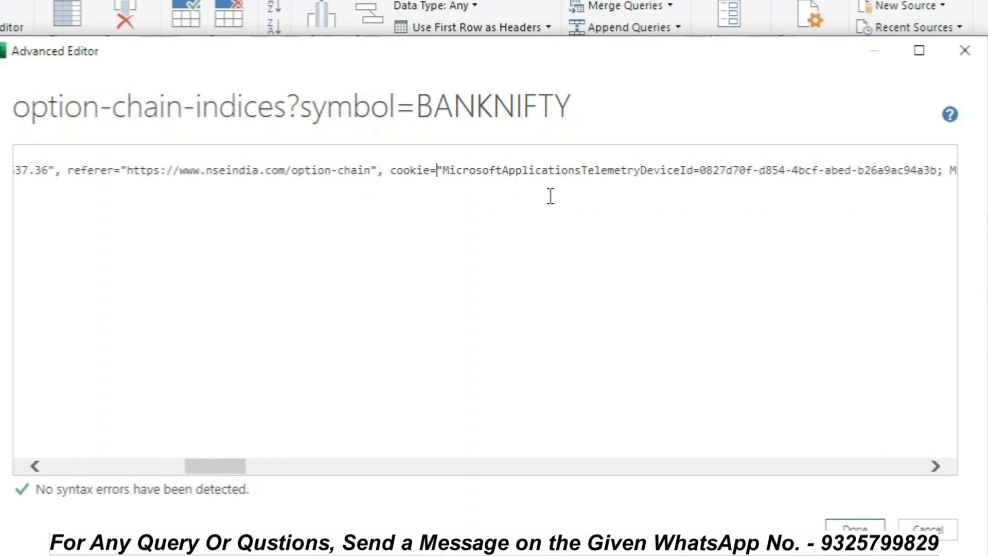
Step: Delete the hard-coded cookie string that follows cookie= in the Source line's headers of the option-chain-indices query
key("Delete")
key("Delete")
key("Delete")
key("Delete")
key("Delete")
key("Delete")
key("Delete")
key("Delete")
key("Delete")
key("Delete")
key("Delete")
key("Delete")
key("Delete")
key("Delete")
key("Delete")
key("Delete")
key("Delete")
key("Delete")
key("Delete")
key("Delete")
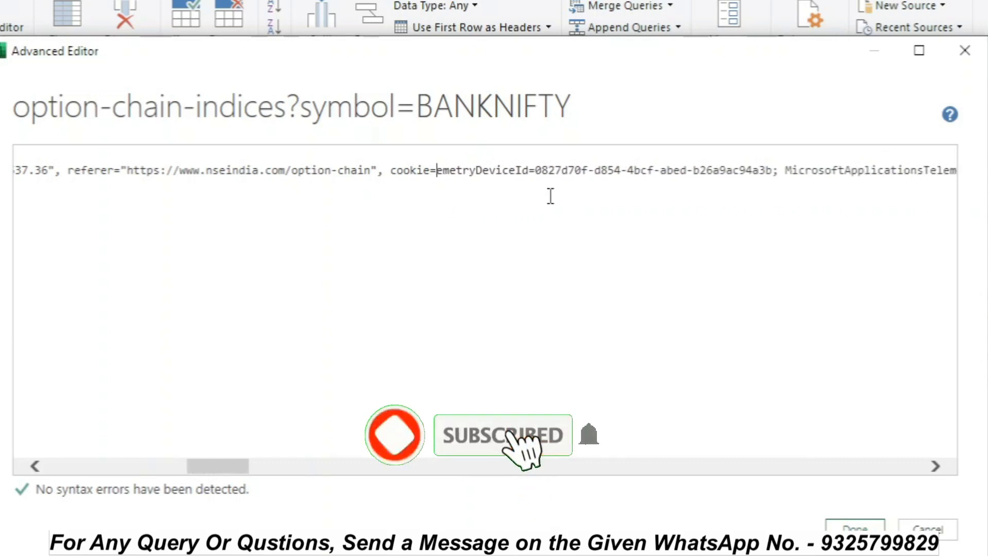
key("Delete")
key("Delete")
key("Delete")
key("Delete")
key("Delete")
key("Delete")
key("Delete")
key("Delete")
key("Delete")
key("Delete")
key("Delete")
key("Delete")
key("Delete")
key("Delete")
key("Delete")
key("Delete")
key("Delete")
key("Delete")
key("Delete")
key("Delete")
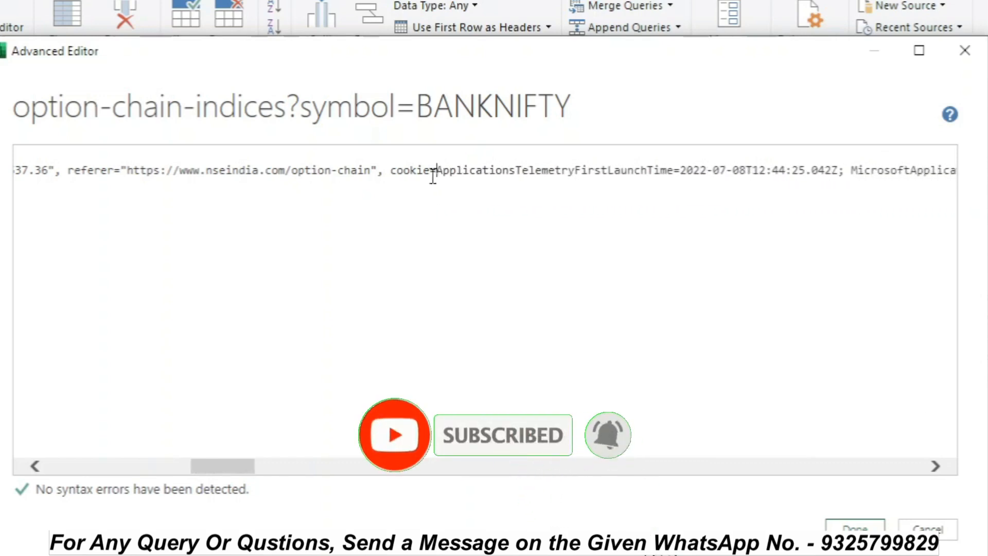
key("Delete")
key("Delete")
key("Delete")
key("Delete")
key("Delete")
key("Delete")
key("Delete")
key("Delete")
key("Delete")
key("Delete")
key("Delete")
key("Delete")
key("Delete")
key("Delete")
key("Delete")
key("Delete")
key("Delete")
key("Delete")
key("Delete")
key("Delete")
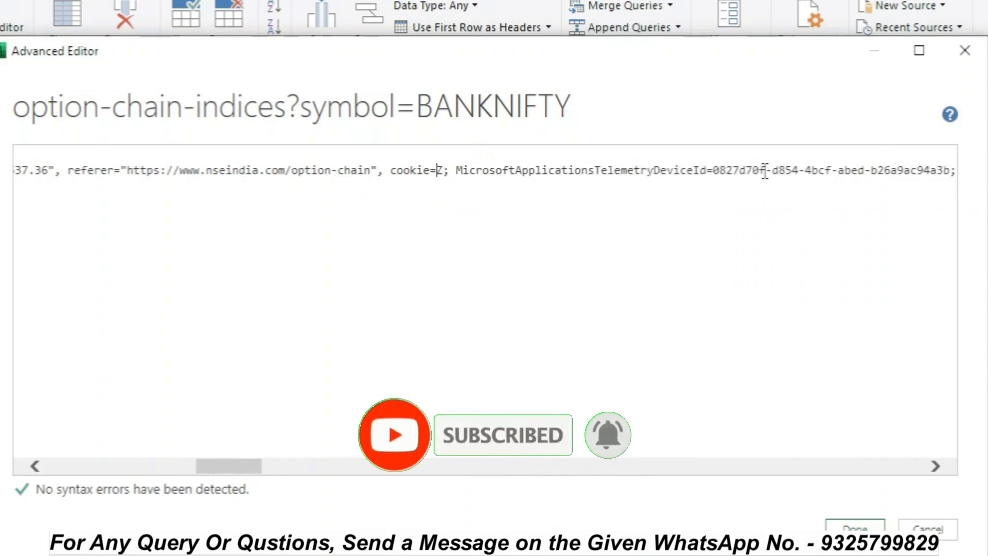
key("Delete")
key("Delete")
key("Delete")
key("Delete")
key("Delete")
key("Delete")
key("Delete")
key("Delete")
key("Delete")
key("Delete")
key("Delete")
key("Delete")
key("Delete")
key("Delete")
key("Delete")
key("Delete")
key("Delete")
key("Delete")
key("Delete")
key("Delete")
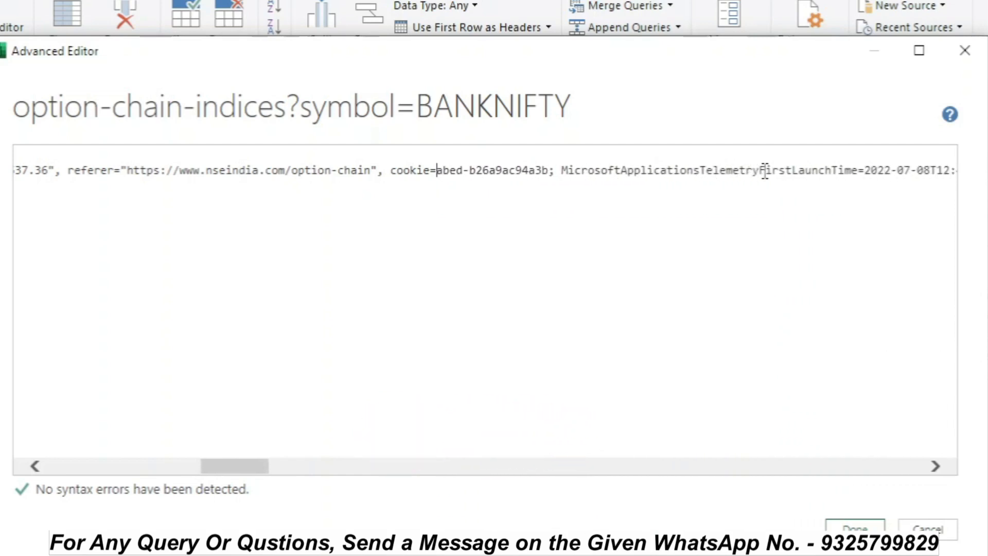
key("Delete")
key("Delete")
key("Delete")
key("Delete")
key("Delete")
key("Delete")
key("Delete")
key("Delete")
key("Delete")
key("Delete")
key("Delete")
key("Delete")
key("Delete")
key("Delete")
key("Delete")
key("Delete")
key("Delete")
key("Delete")
key("Delete")
key("Delete")
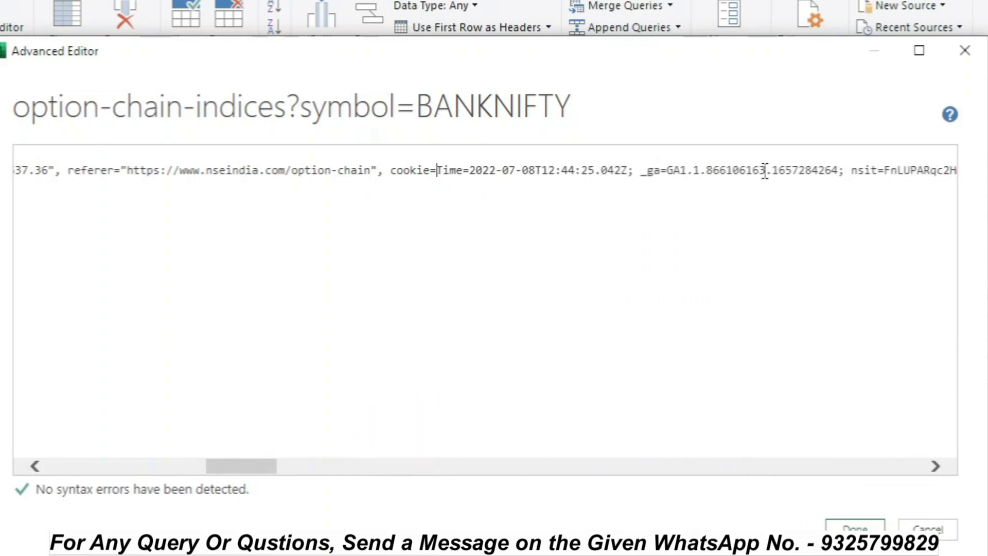
key("Delete")
key("Delete")
key("Delete")
key("Delete")
key("Delete")
key("Delete")
key("Delete")
key("Delete")
key("Delete")
key("Delete")
key("Delete")
key("Delete")
key("Delete")
key("Delete")
key("Delete")
key("Delete")
key("Delete")
key("Delete")
key("Delete")
key("Delete")
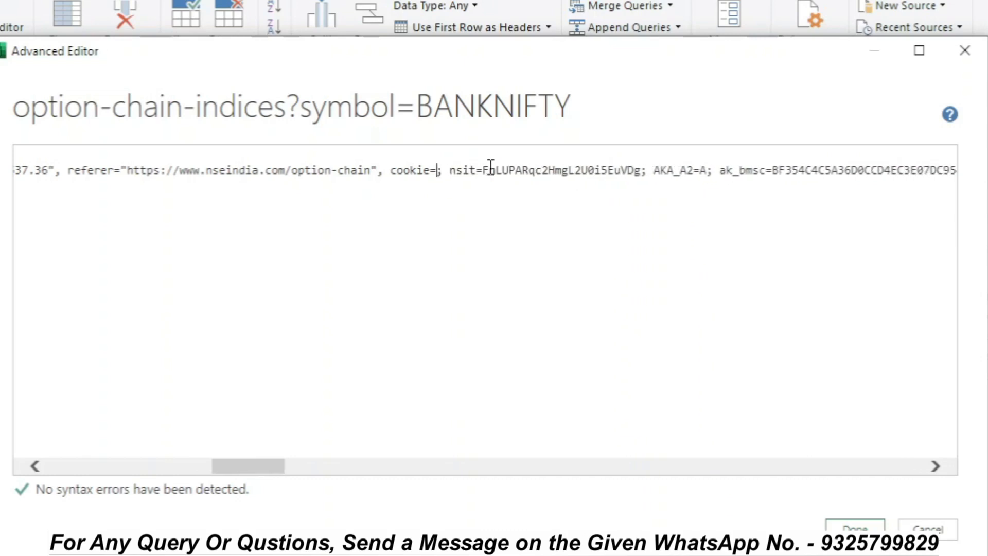
key("Delete")
key("Delete")
key("Delete")
key("Delete")
key("Delete")
key("Delete")
key("Delete")
key("Delete")
key("Delete")
key("Delete")
key("Delete")
key("Delete")
key("Delete")
key("Delete")
key("Delete")
key("Delete")
key("Delete")
key("Delete")
key("Delete")
key("Delete")
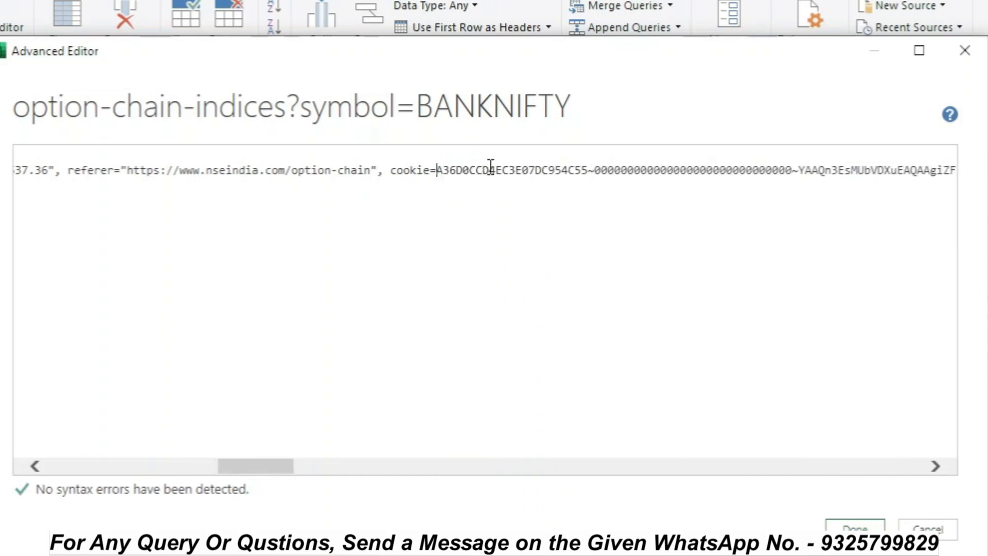
key("Delete")
key("Delete")
key("Delete")
key("Delete")
key("Delete")
key("Delete")
key("Delete")
key("Delete")
key("Delete")
key("Delete")
key("Delete")
key("Delete")
key("Delete")
key("Delete")
key("Delete")
key("Delete")
key("Delete")
key("Delete")
key("Delete")
key("Delete")
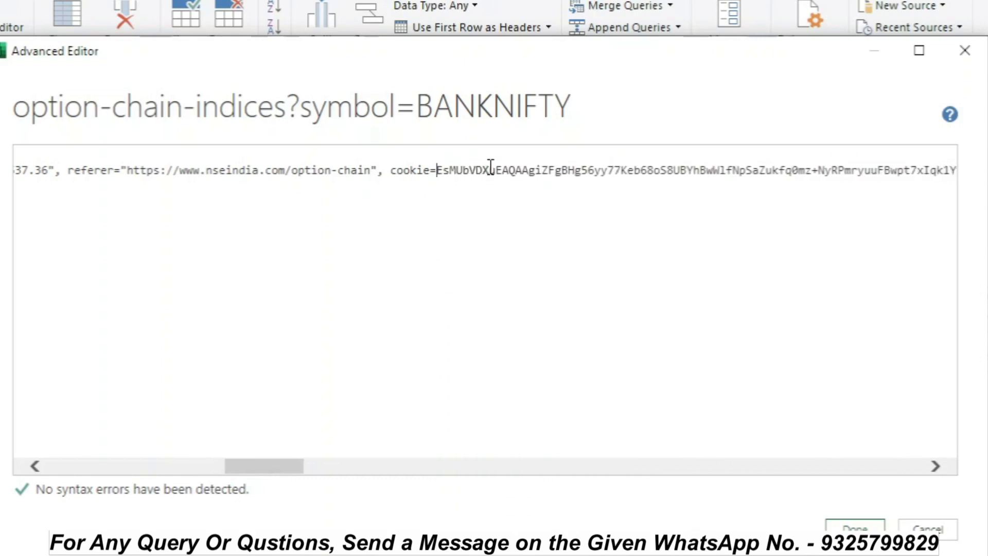
Step: Remove the remaining hard-coded cookie text directly after cookie= in the Source line, through the RT entry and into the bm_sv value
key("Delete")
key("Delete")
key("Delete")
key("Delete")
key("Delete")
key("Delete")
key("Delete")
key("Delete")
key("Delete")
key("Delete")
key("Delete")
key("Delete")
key("Delete")
key("Delete")
key("Delete")
key("Delete")
key("Delete")
key("Delete")
key("Delete")
key("Delete")
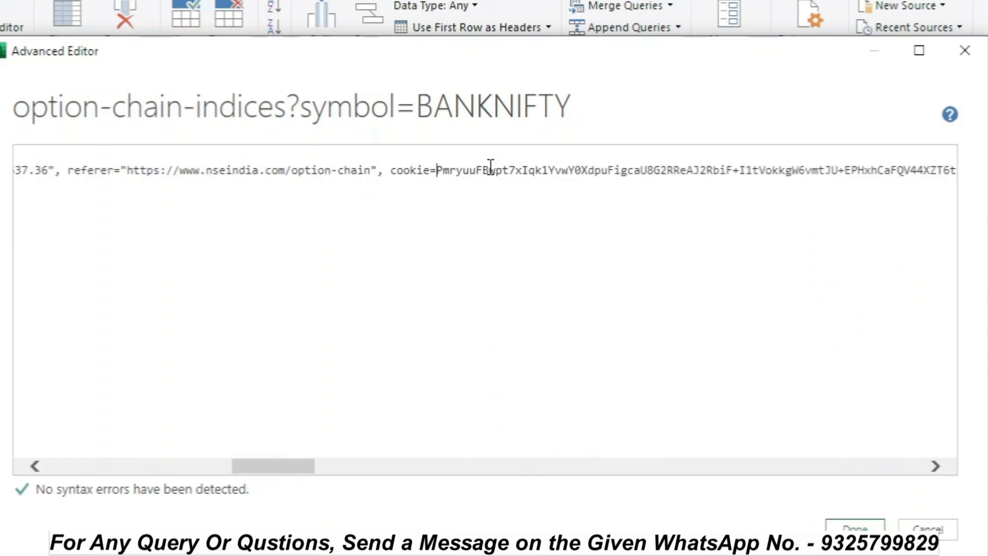
key("Delete")
key("Delete")
key("Delete")
key("Delete")
key("Delete")
key("Delete")
key("Delete")
key("Delete")
key("Delete")
key("Delete")
key("Delete")
key("Delete")
key("Delete")
key("Delete")
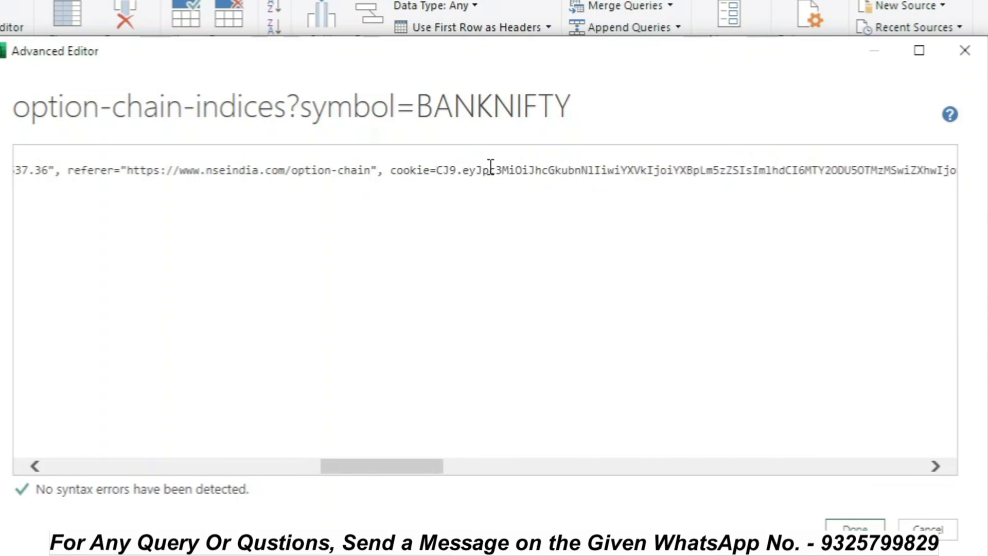
key("Delete")
key("Delete")
key("Delete")
key("Delete")
key("Delete")
key("Delete")
key("Delete")
key("Delete")
key("Delete")
key("Delete")
key("Delete")
key("Delete")
key("Delete")
key("Delete")
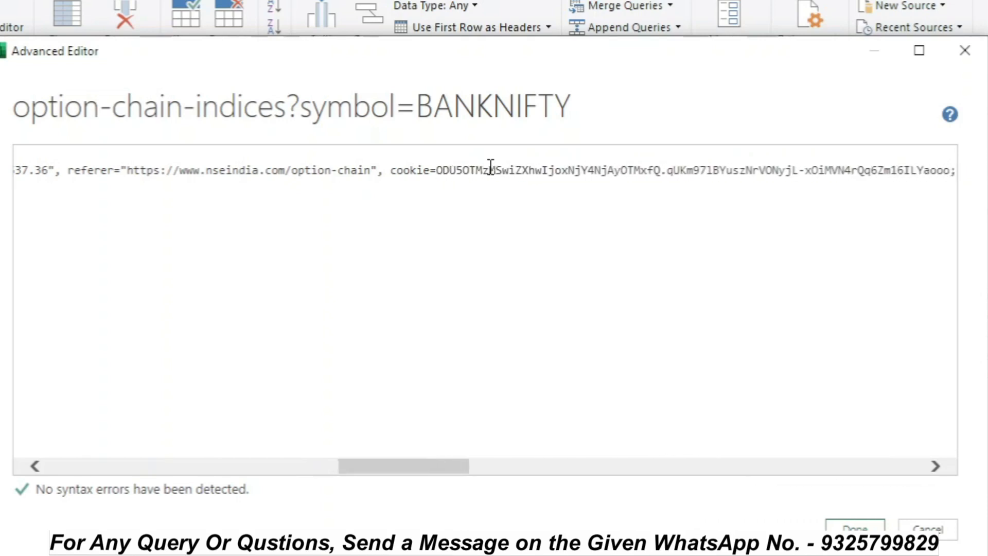
key("Delete")
key("Delete")
key("Delete")
key("Delete")
key("Delete")
key("Delete")
key("Delete")
key("Delete")
key("Delete")
key("Delete")
key("Delete")
key("Delete")
key("Delete")
key("Delete")
key("Delete")
key("Delete")
key("Delete")
key("Delete")
key("Delete")
key("Delete")
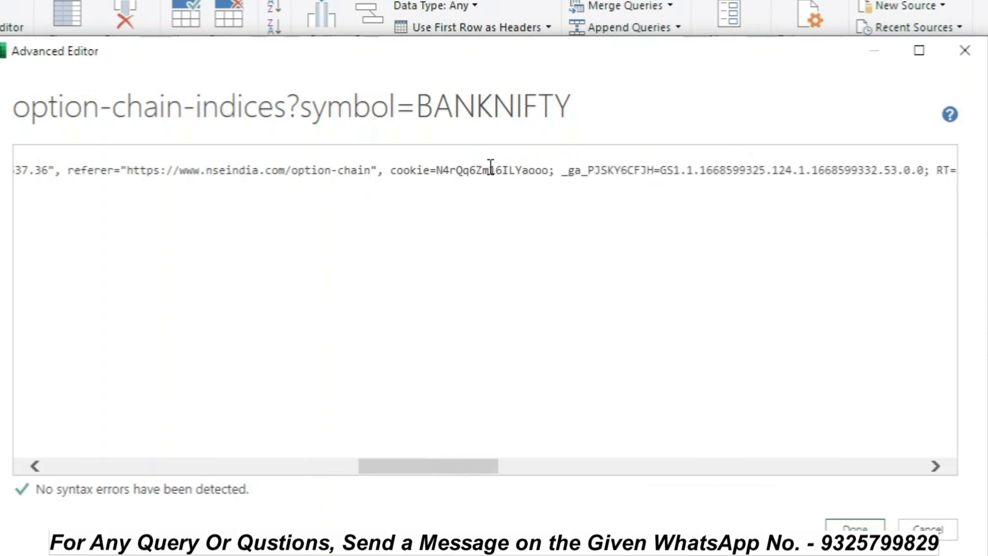
key("Delete")
key("Delete")
key("Delete")
key("Delete")
key("Delete")
key("Delete")
key("Delete")
key("Delete")
key("Delete")
key("Delete")
key("Delete")
key("Delete")
key("Delete")
key("Delete")
key("Delete")
key("Delete")
key("Delete")
key("Delete")
key("Delete")
key("Delete")
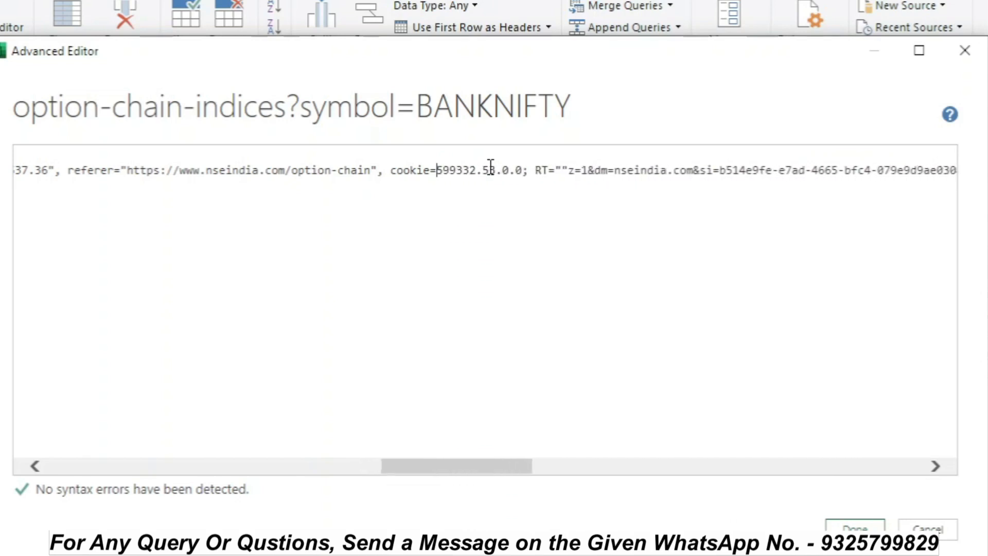
key("Delete")
key("Delete")
key("Delete")
key("Delete")
key("Delete")
key("Delete")
key("Delete")
key("Delete")
key("Delete")
key("Delete")
key("Delete")
key("Delete")
key("Delete")
key("Delete")
key("Delete")
key("Delete")
key("Delete")
key("Delete")
key("Delete")
key("Delete")
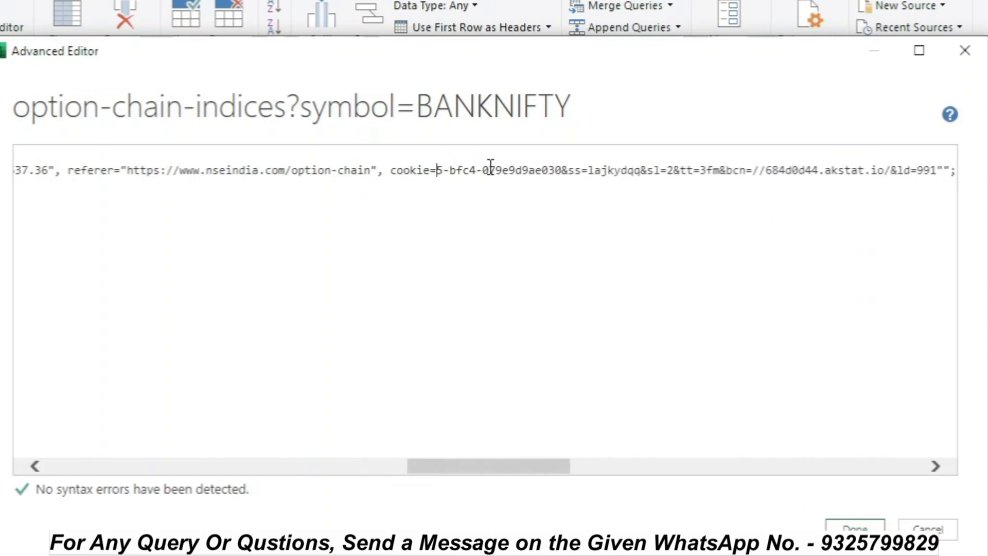
key("Delete")
key("Delete")
key("Delete")
key("Delete")
key("Delete")
key("Delete")
key("Delete")
key("Delete")
key("Delete")
key("Delete")
key("Delete")
key("Delete")
key("Delete")
key("Delete")
key("Delete")
key("Delete")
key("Delete")
key("Delete")
key("Delete")
key("Delete")
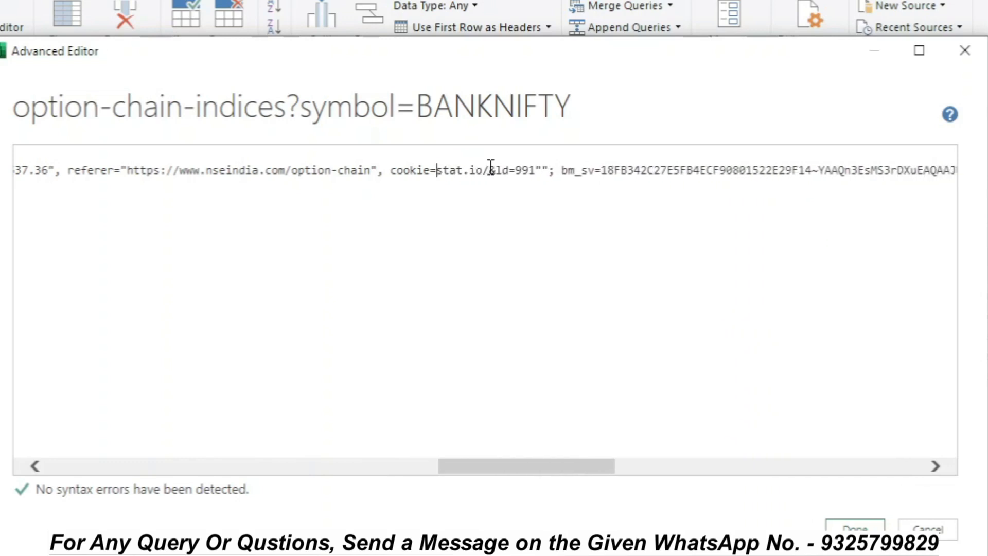
key("Delete")
key("Delete")
key("Delete")
key("Delete")
key("Delete")
key("Delete")
key("Delete")
key("Delete")
key("Delete")
key("Delete")
key("Delete")
key("Delete")
key("Delete")
key("Delete")
key("Delete")
key("Delete")
key("Delete")
key("Delete")
key("Delete")
key("Delete")
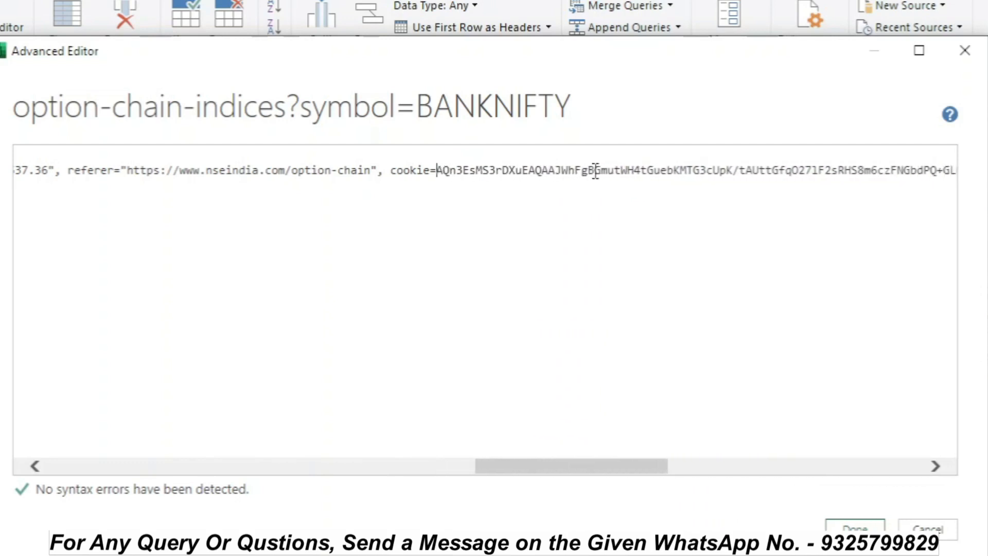
Step: Delete the rest of the hard-coded cookie value after cookie= in the Source line, up to and including its closing quote
key("Delete")
key("Delete")
key("Delete")
key("Delete")
key("Delete")
key("Delete")
key("Delete")
key("Delete")
key("Delete")
key("Delete")
key("Delete")
key("Delete")
key("Delete")
key("Delete")
key("Delete")
key("Delete")
key("Delete")
key("Delete")
key("Delete")
key("Delete")
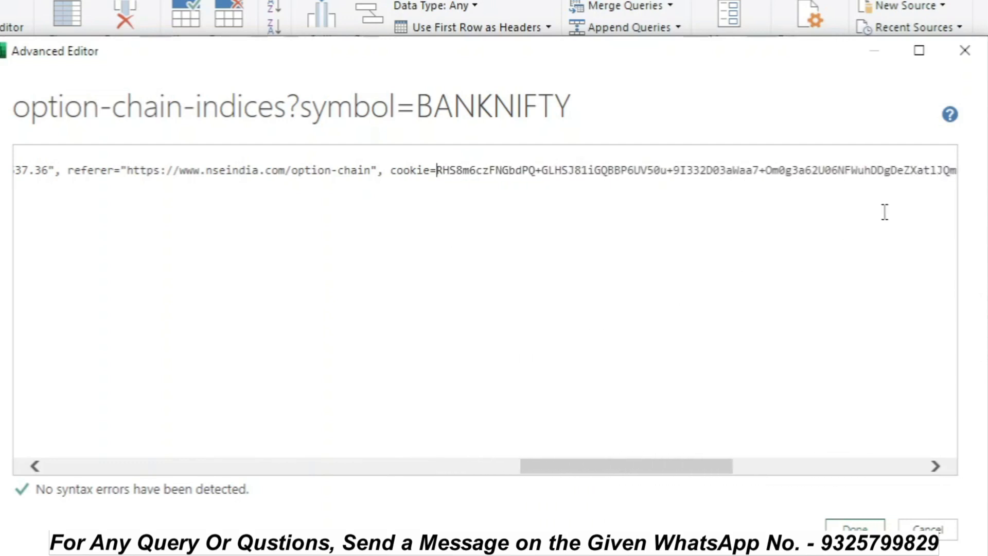
key("Delete")
key("Delete")
key("Delete")
key("Delete")
key("Delete")
key("Delete")
key("Delete")
key("Delete")
key("Delete")
key("Delete")
key("Delete")
key("Delete")
key("Delete")
key("Delete")
key("Delete")
key("Delete")
key("Delete")
key("Delete")
key("Delete")
key("Delete")
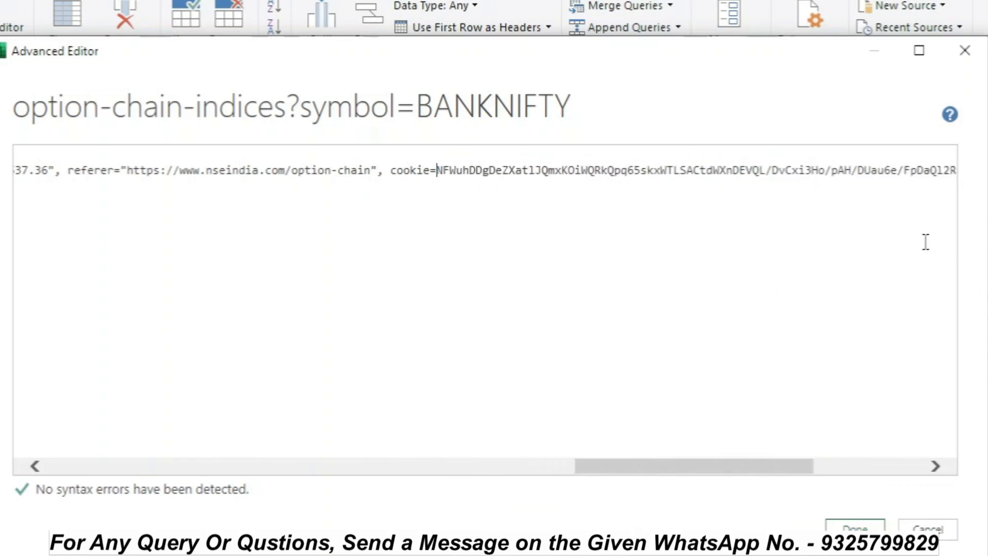
key("Delete")
key("Delete")
key("Delete")
key("Delete")
key("Delete")
key("Delete")
key("Delete")
key("Delete")
key("Delete")
key("Delete")
key("Delete")
key("Delete")
key("Delete")
key("Delete")
key("Delete")
key("Delete")
key("Delete")
key("Delete")
key("Delete")
key("Delete")
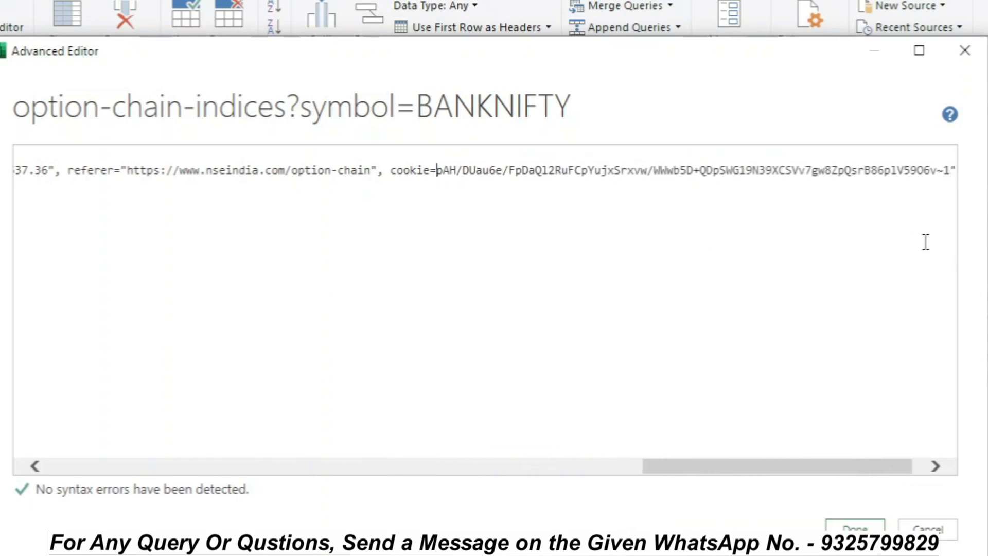
key("Delete")
key("Delete")
key("Delete")
key("Delete")
key("Delete")
key("Delete")
key("Delete")
key("Delete")
key("Delete")
key("Delete")
key("Delete")
key("Delete")
key("Delete")
key("Delete")
key("Delete")
key("Delete")
key("Delete")
key("Delete")
key("Delete")
key("Delete")
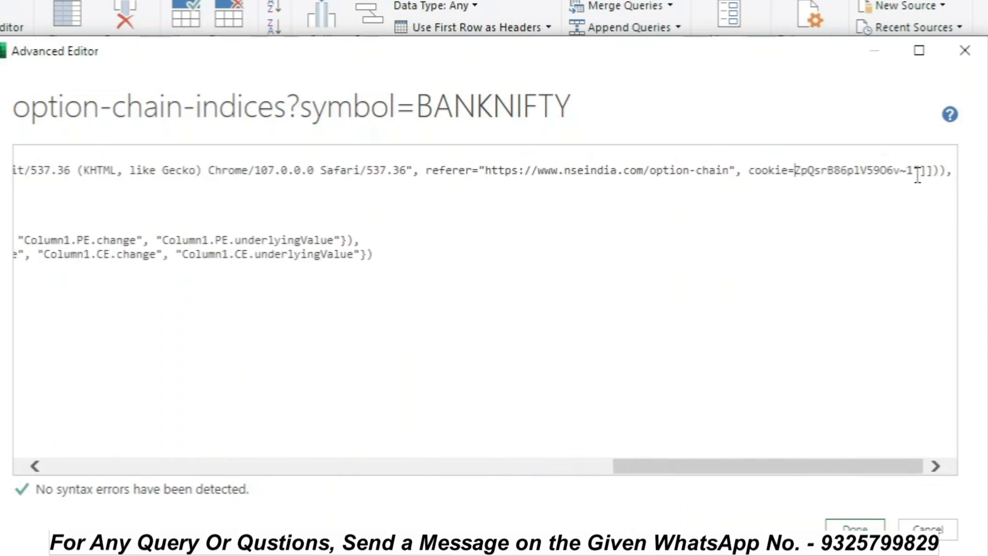
key("Delete")
key("Delete")
key("Delete")
key("Delete")
key("Delete")
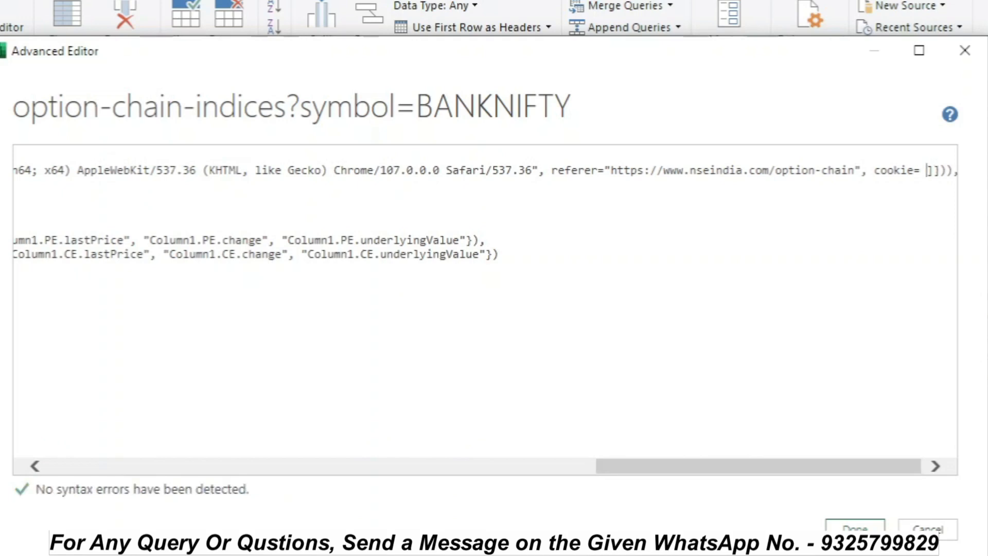
Step: Enter cookies() as the value of the cookie header in the Source line and apply the edited query code
type("cookies")
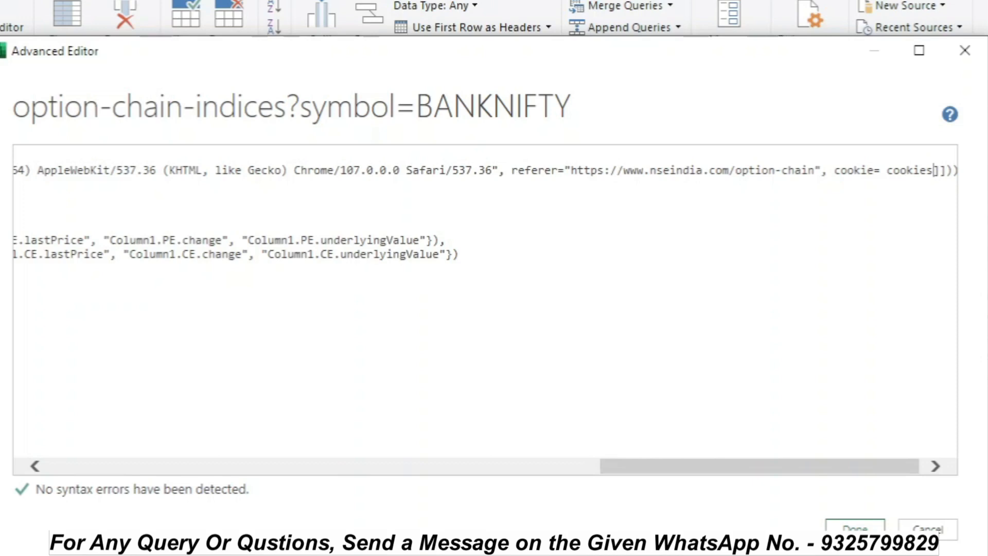
type("(")
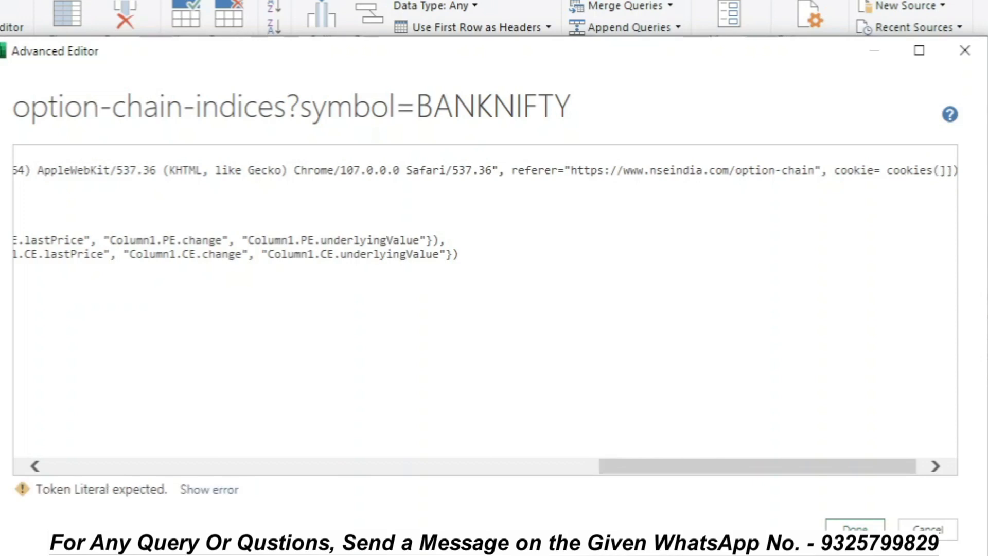
type(")")
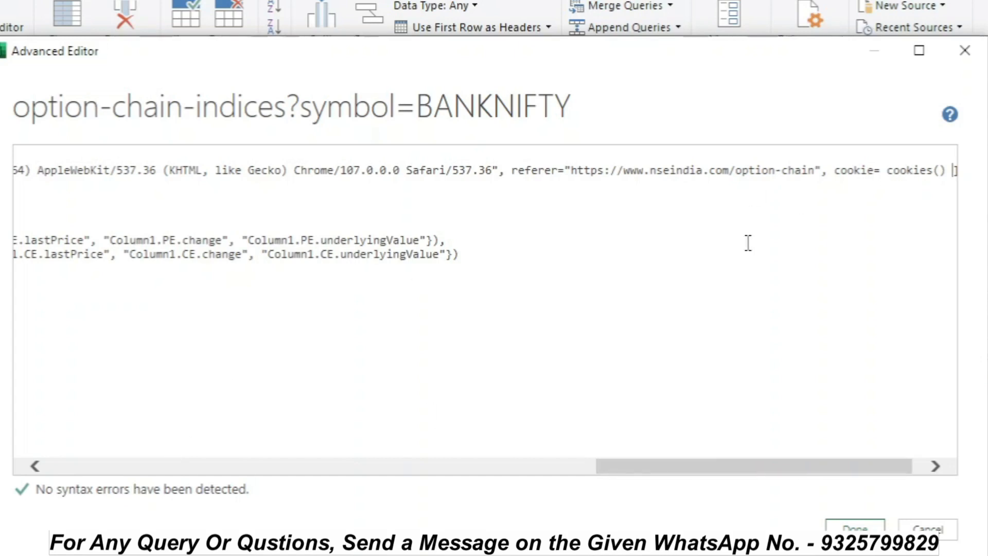
left_click(944, 465)
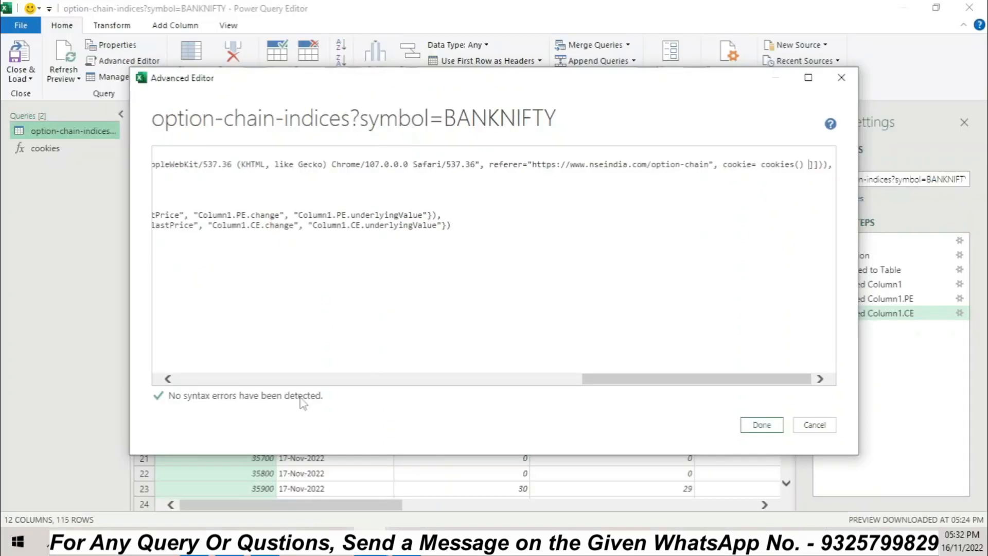
left_click(761, 424)
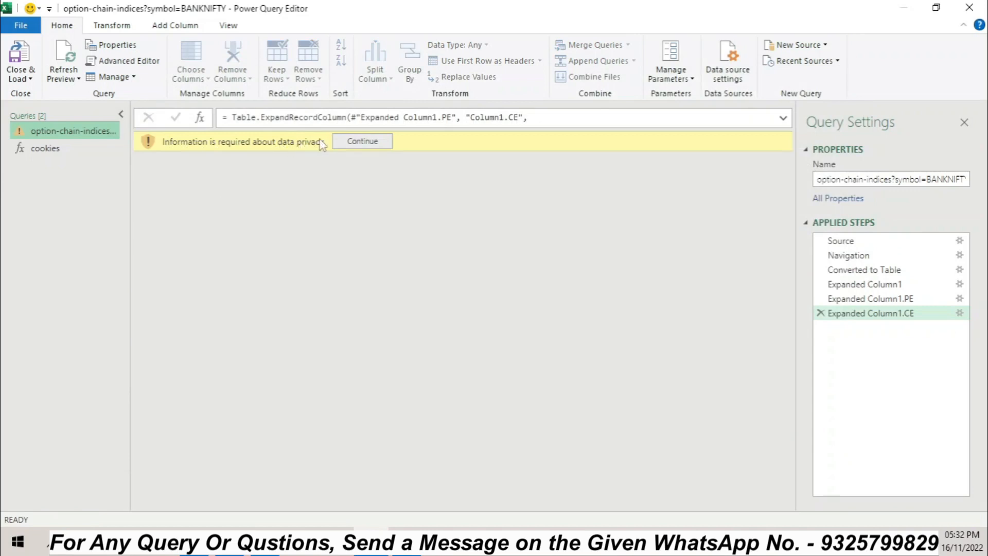
Step: Continue with the data privacy request, set this file to ignore Privacy Levels checks, and save the setting
left_click(351, 147)
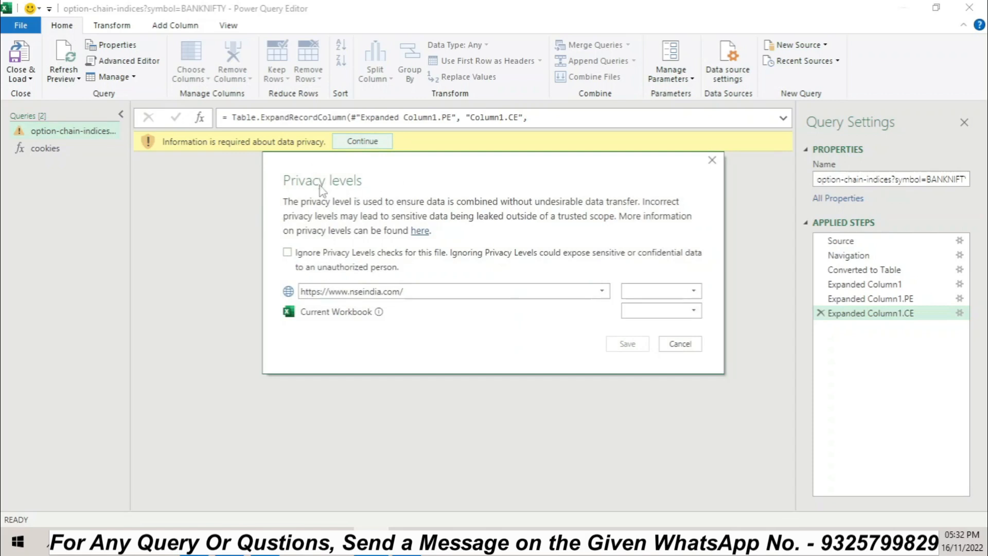
left_click(287, 252)
left_click(627, 343)
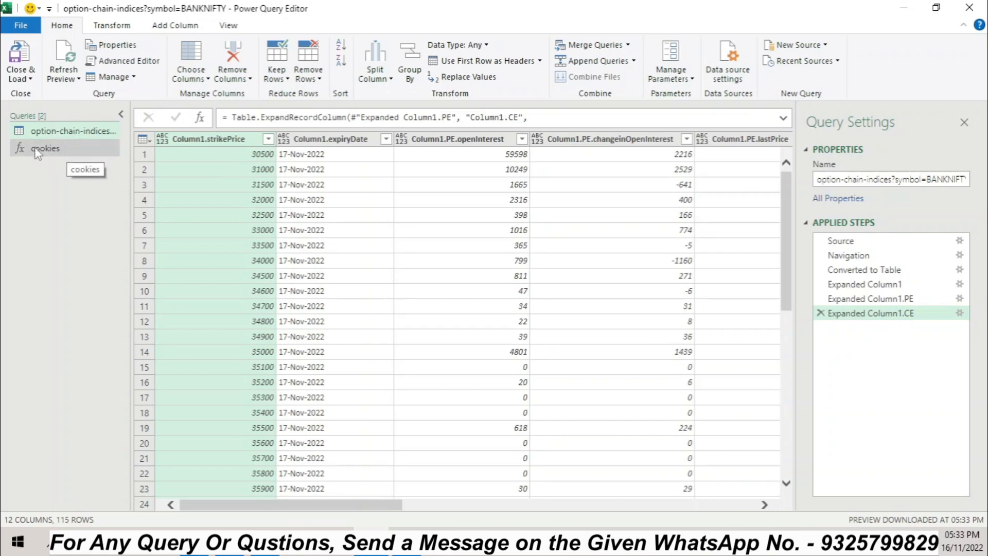
Step: Check the cookies function and the option-chain-indices query, and close and load the queries to the workbook
left_click(64, 155)
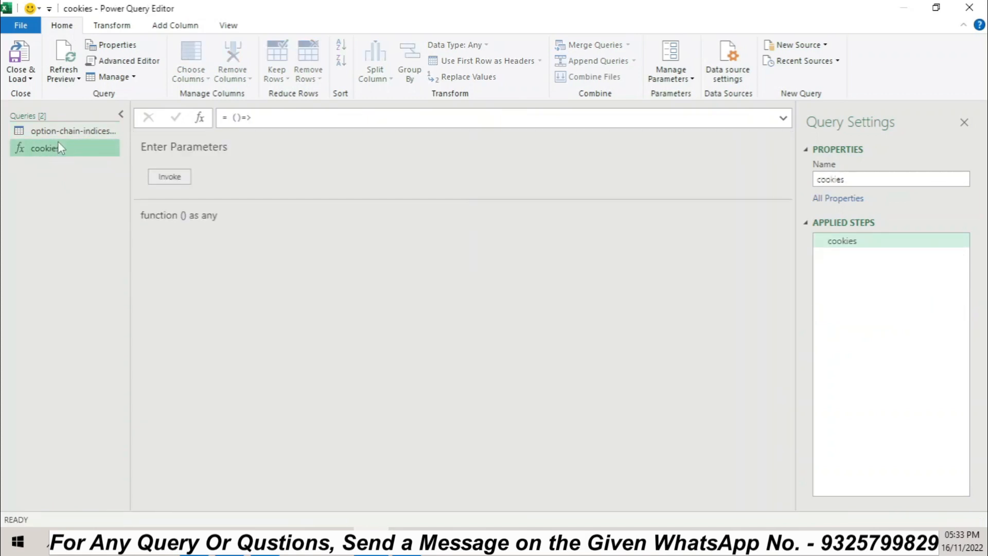
left_click(65, 132)
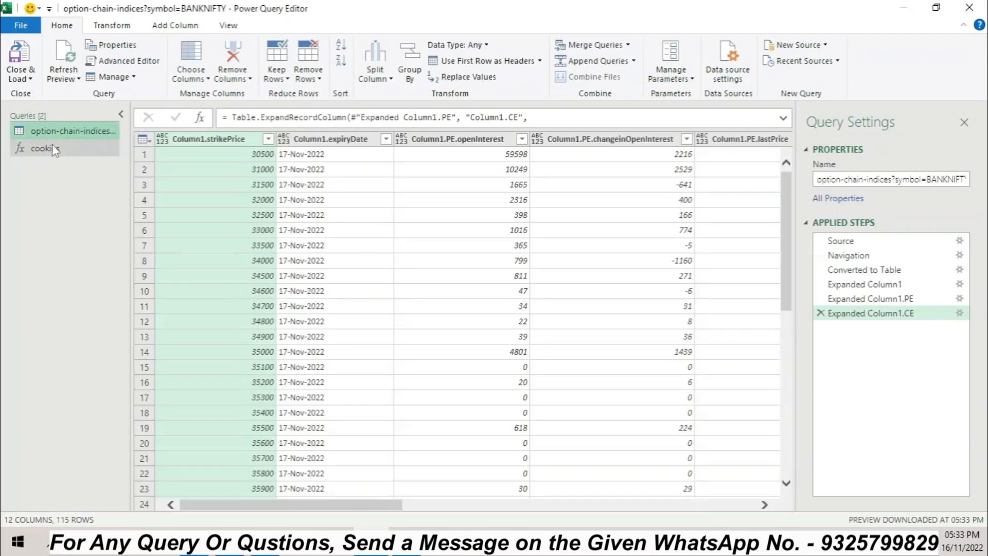
left_click(29, 55)
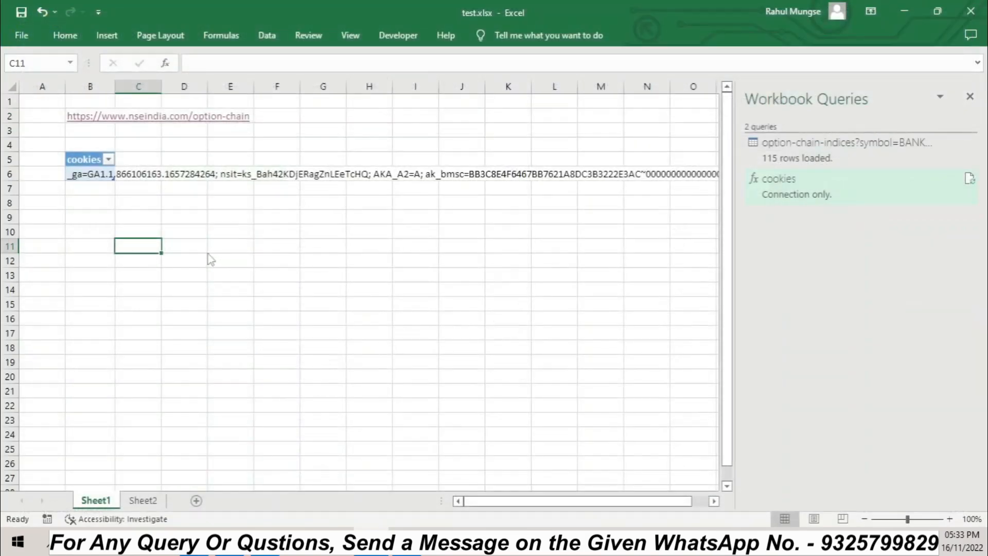
Step: Open the option-chain link from Sheet1, copy the cookie header value from the option-chain-indices request in Edge, and select Excel cell B6
left_click(87, 175)
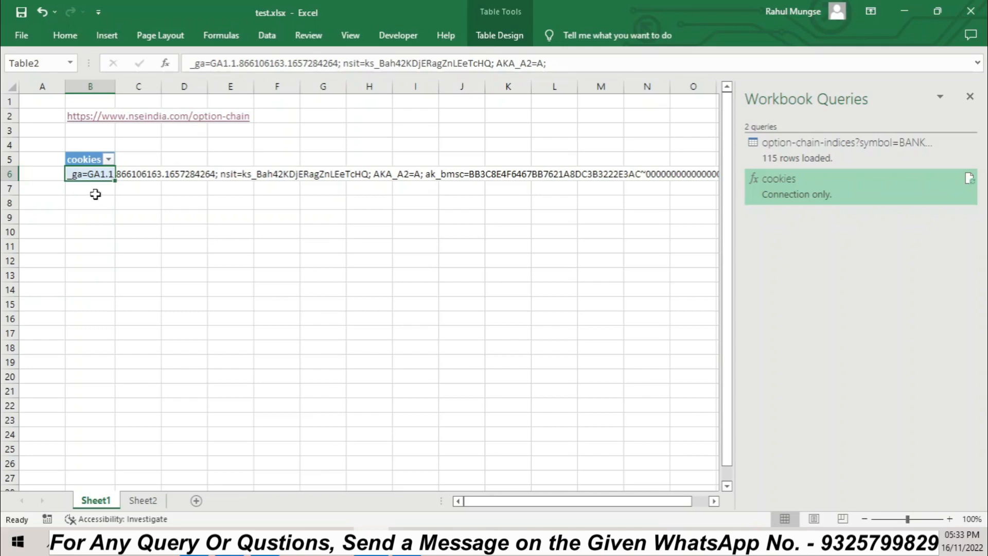
left_click(70, 222)
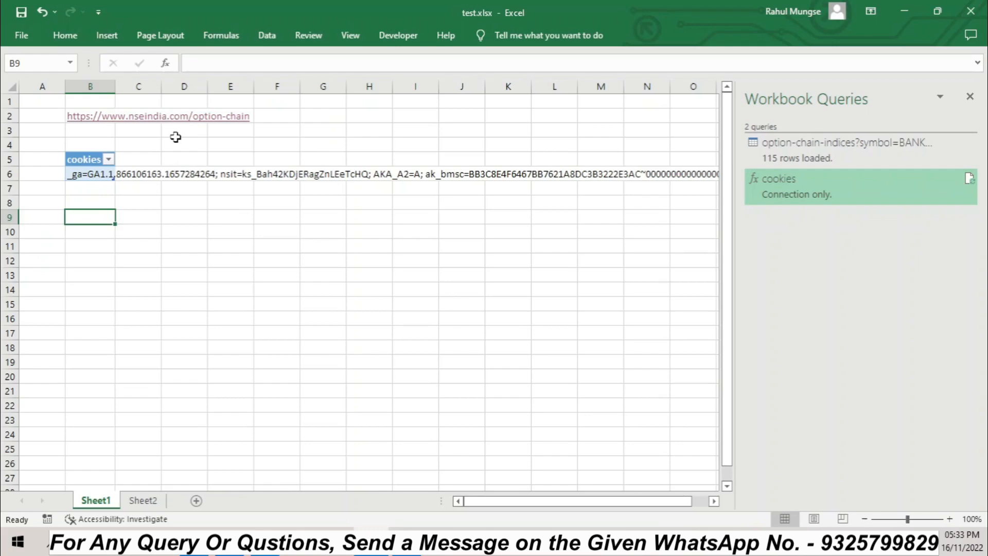
left_click(187, 232)
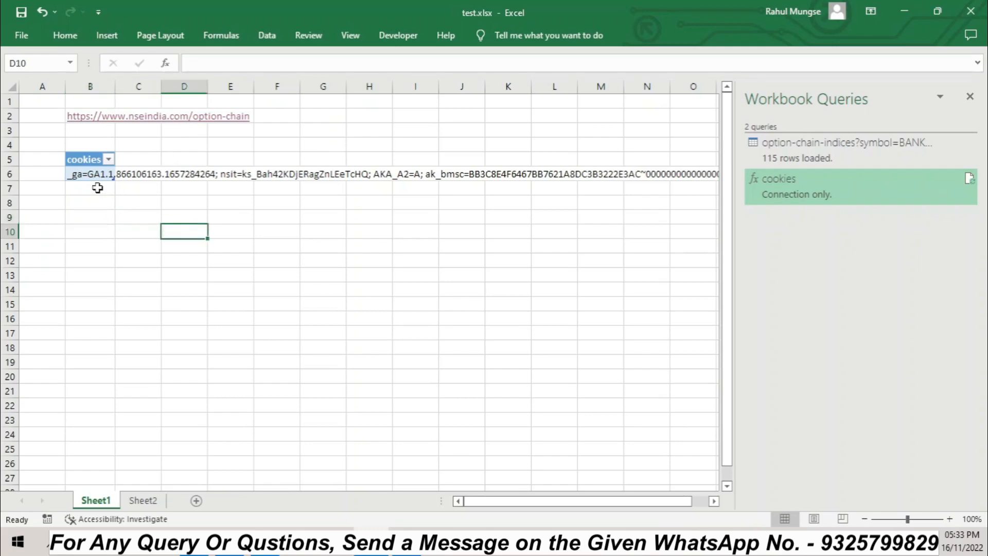
left_click(92, 125)
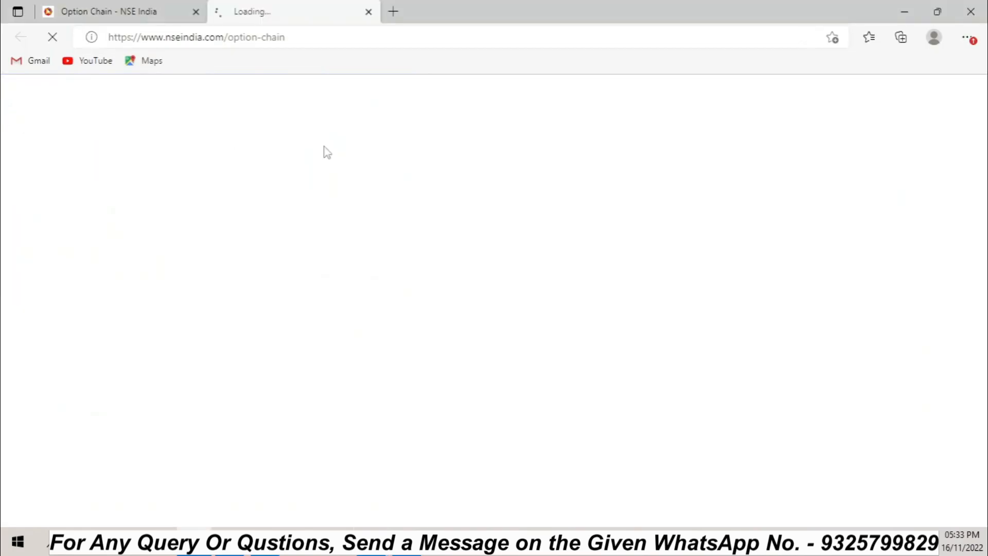
left_click(87, 3)
right_click(656, 327)
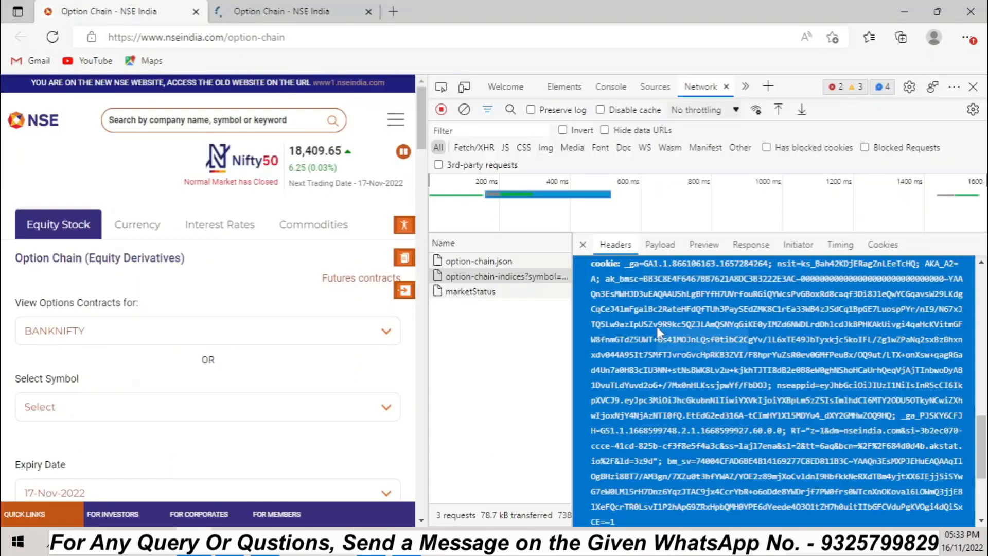
left_click(665, 334)
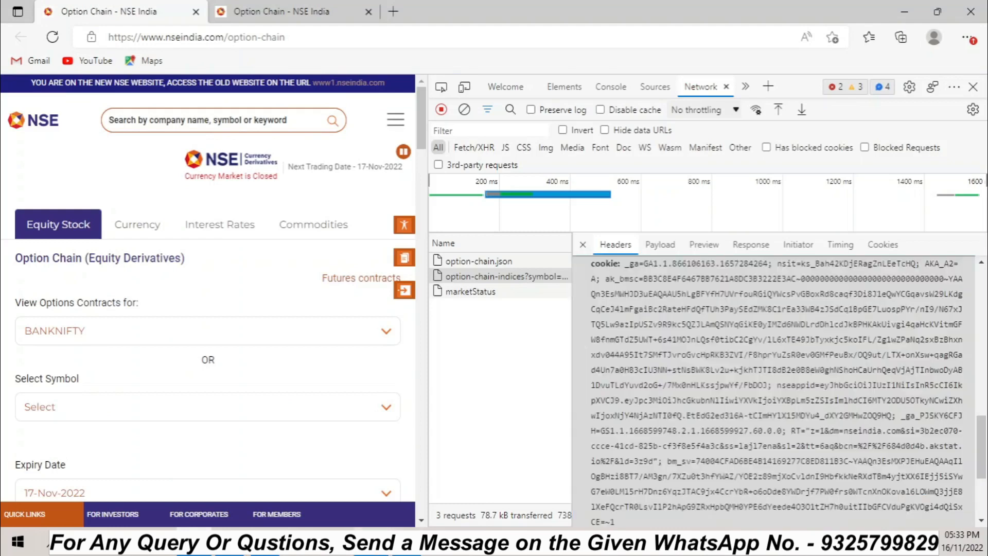
key("alt+Tab")
left_click(90, 176)
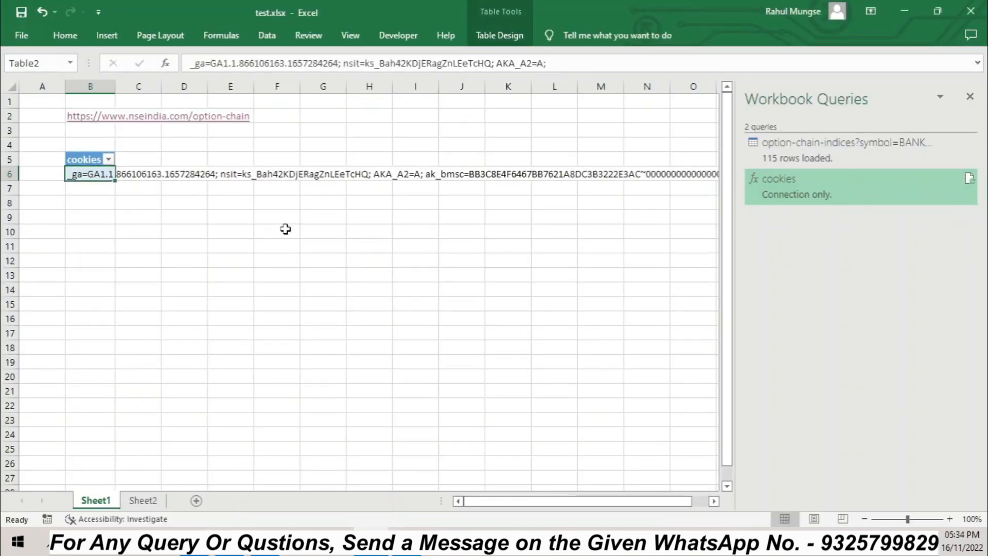
Step: Refresh all data connections in the workbook and close the Workbook Queries pane
left_click(278, 260)
left_click(267, 36)
left_click(211, 92)
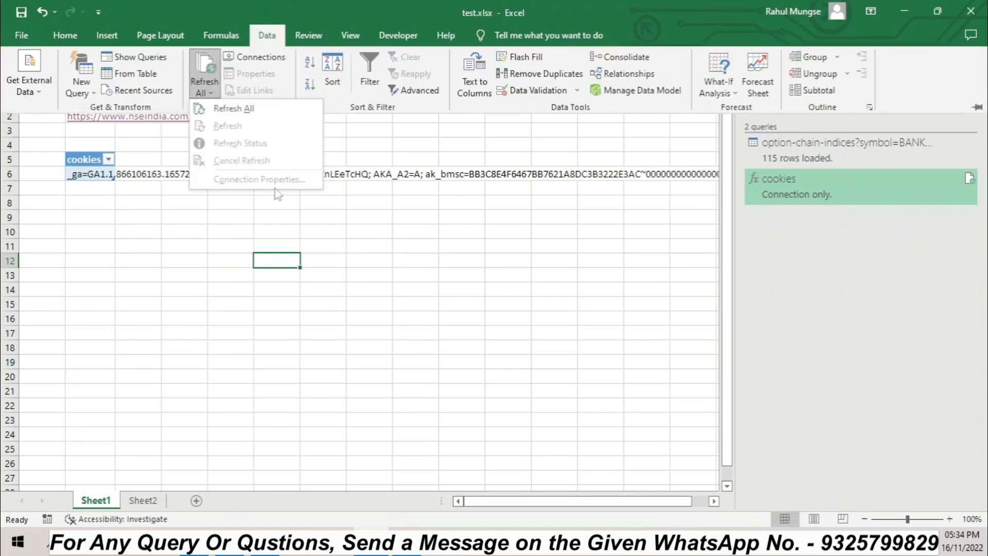
left_click(214, 96)
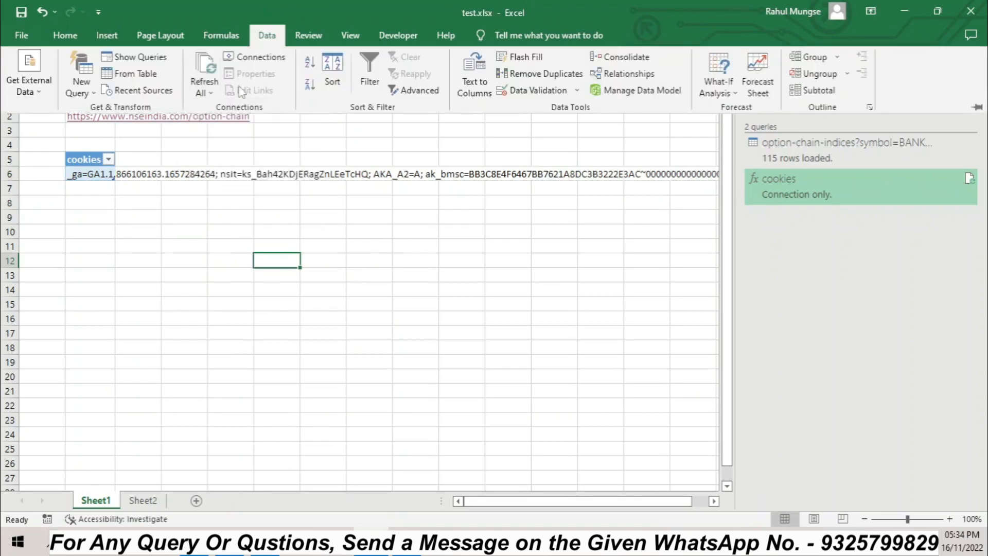
left_click(210, 63)
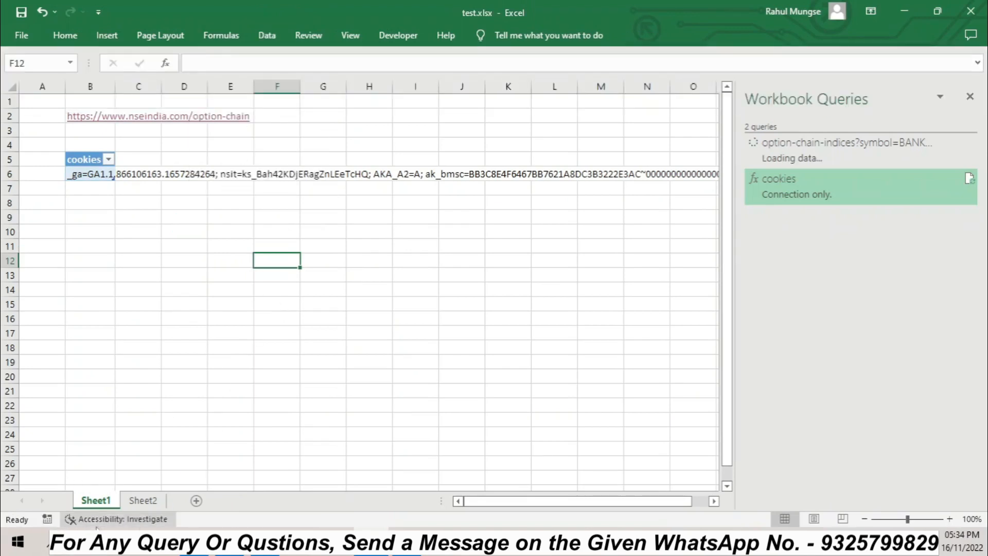
left_click(969, 99)
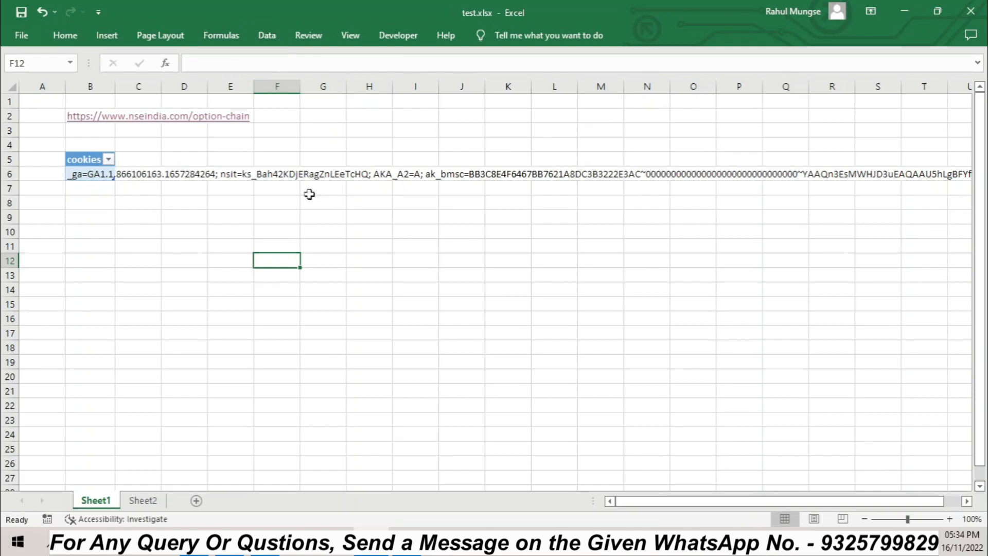
Step: Switch to Chrome, open NSE's Derivatives Market page, and show the Nifty 50 Futures category
left_click(265, 542)
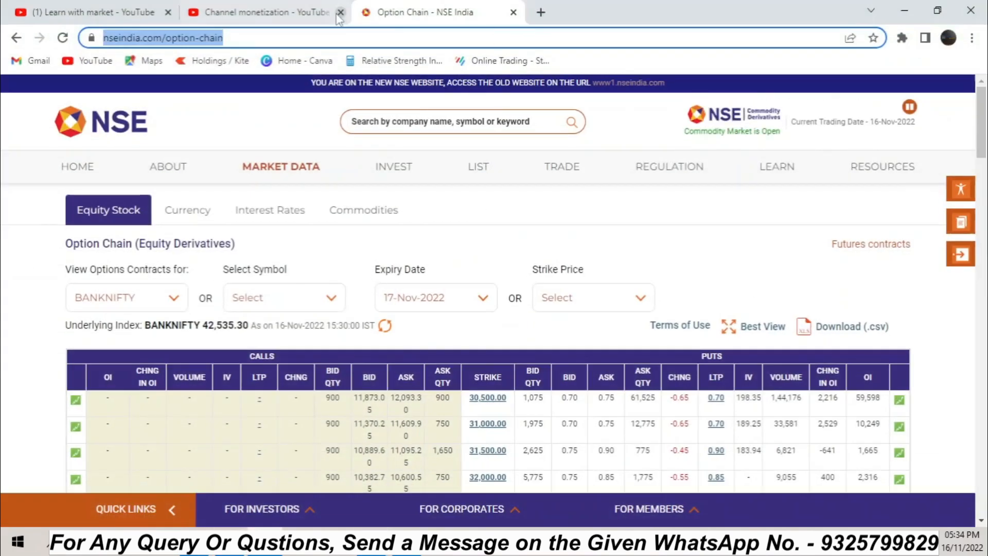
mouse_move(291, 184)
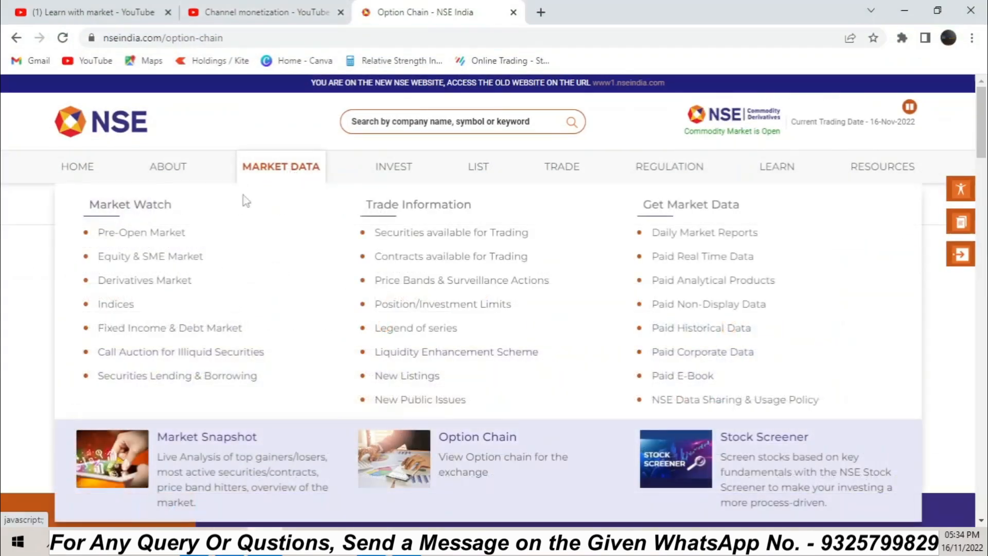
left_click(138, 280)
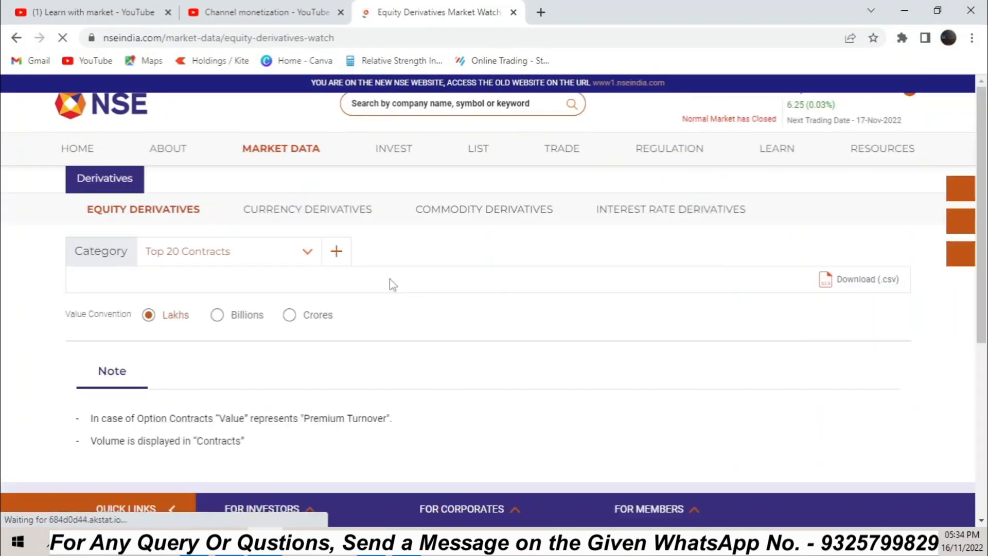
left_click(192, 366)
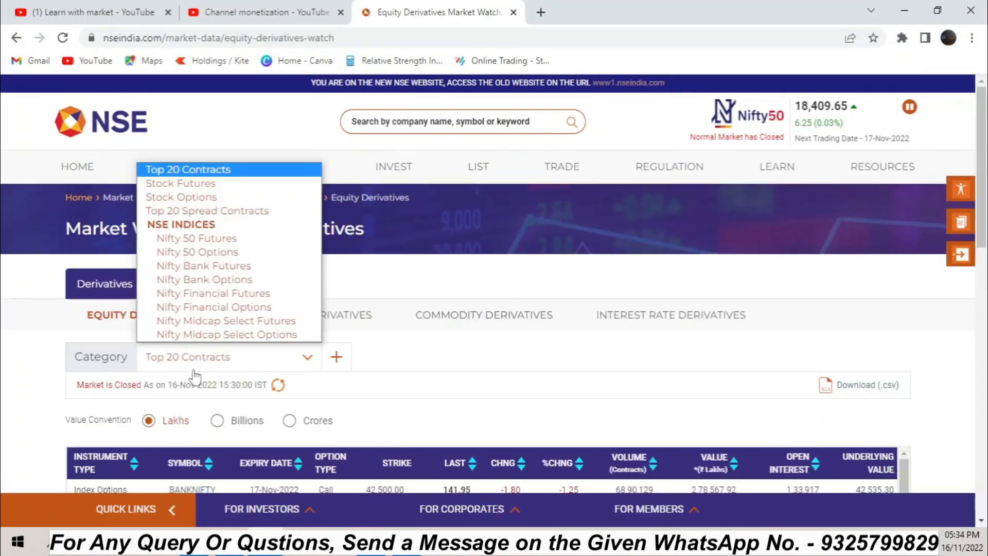
left_click(197, 239)
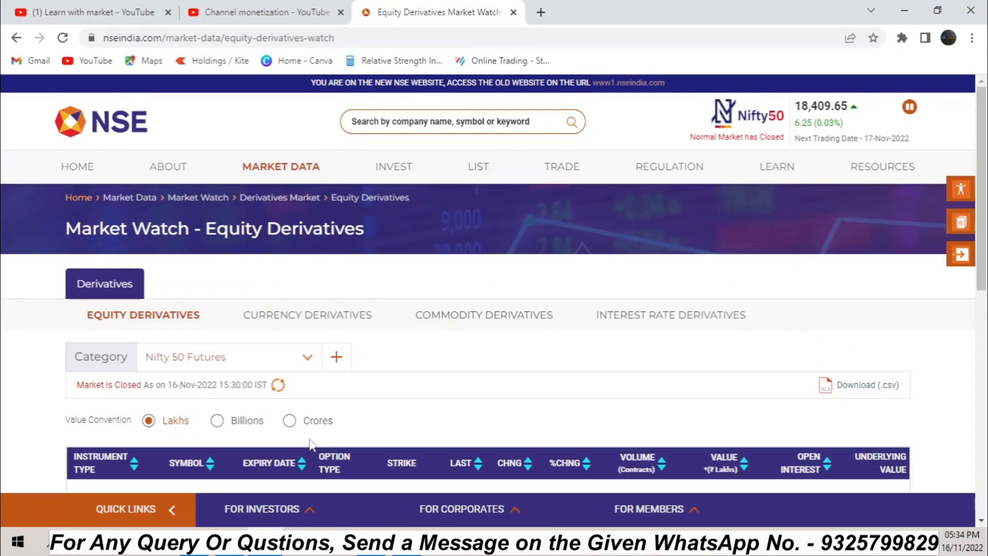
scroll(272, 378, "down", 5)
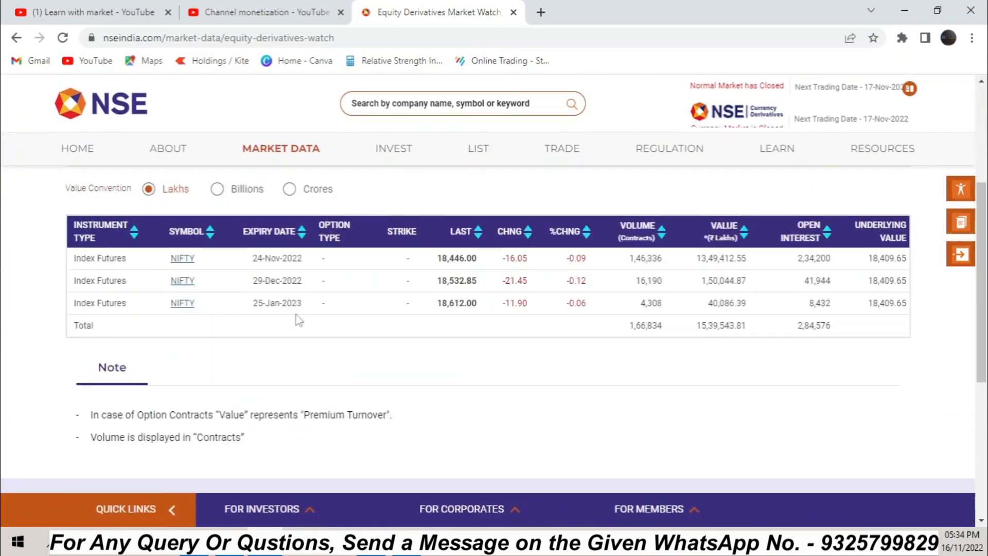
Step: Open the quote page of the NIFTY index future expiring 24-Nov-2022 and open the developer tools on it
left_click(183, 261)
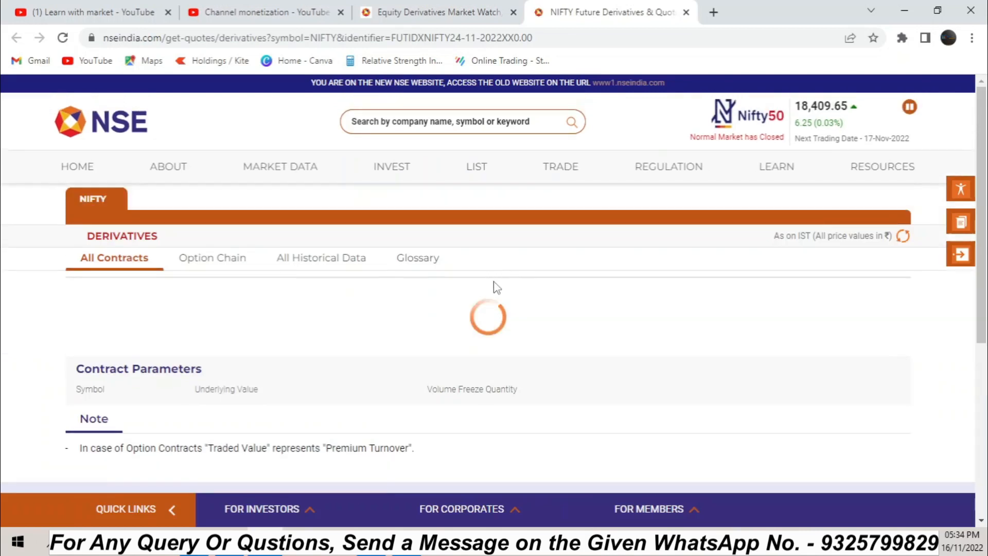
right_click(504, 249)
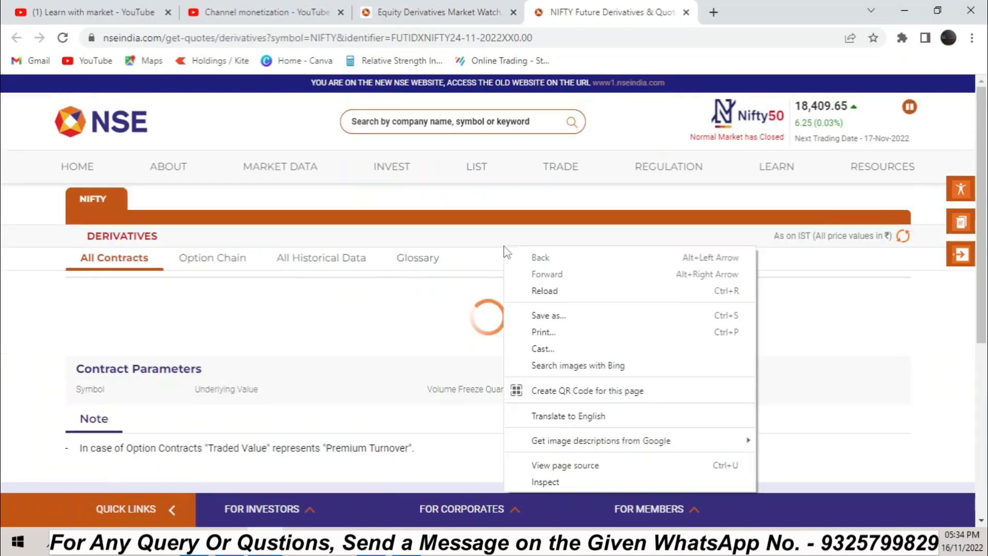
left_click(547, 479)
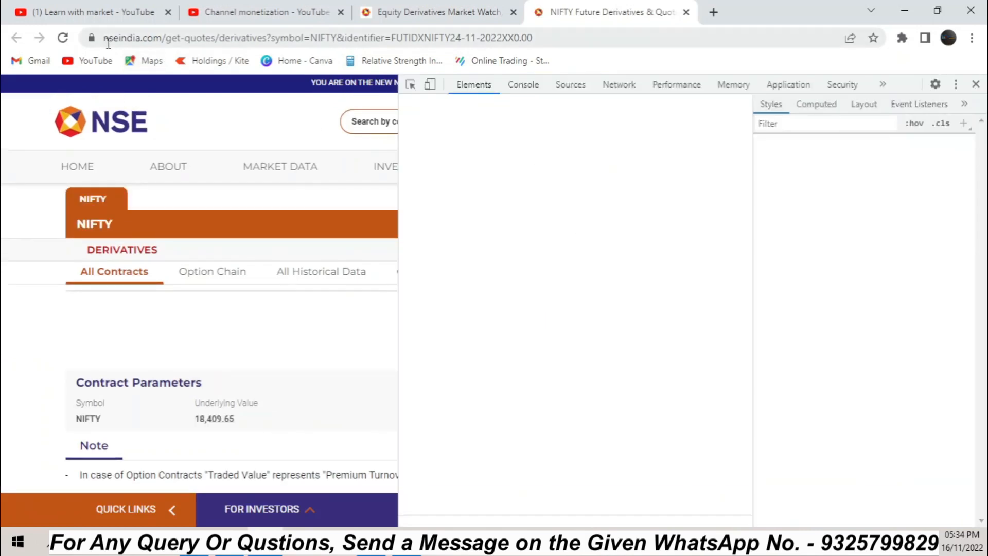
Step: Copy the web address of the NIFTY 24-Nov-2022 futures quote page and paste it into cell B10 of Sheet1 in Excel
left_click(559, 33)
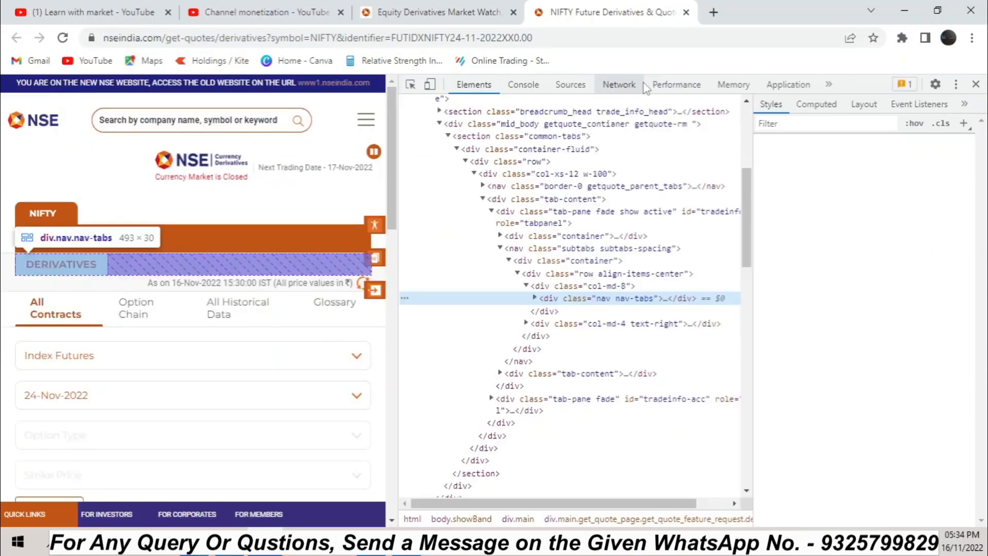
left_click(580, 39)
key("ctrl+c")
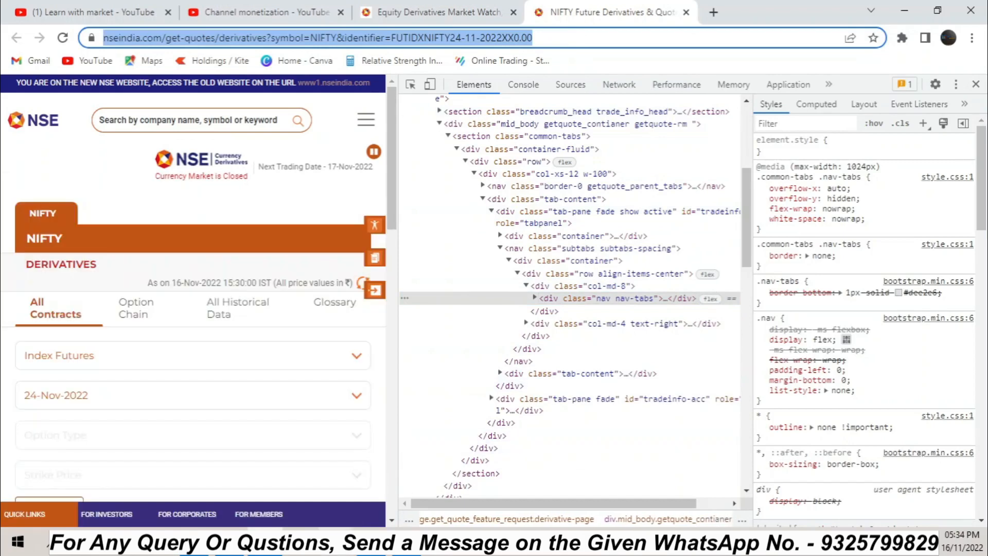
left_click(377, 545)
left_click(91, 233)
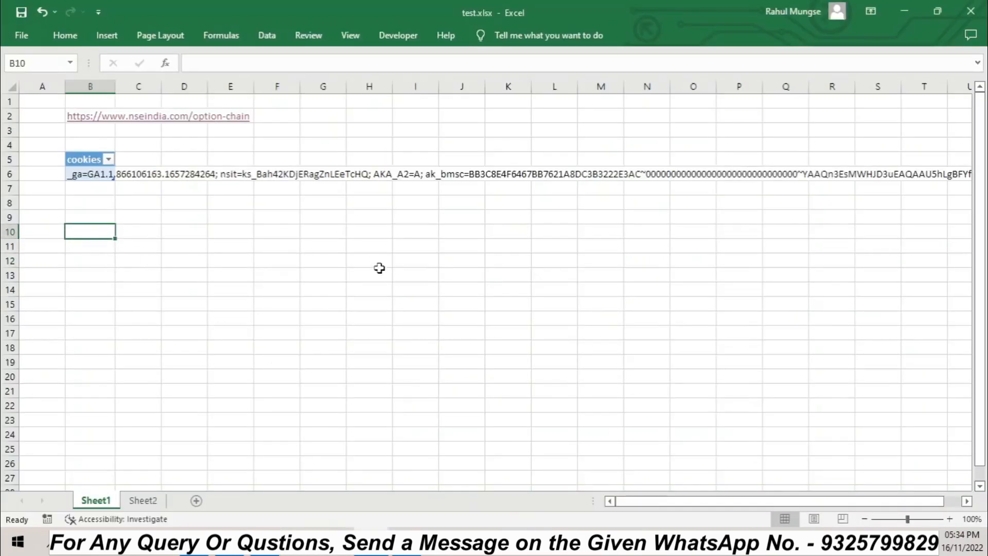
key("ctrl+v")
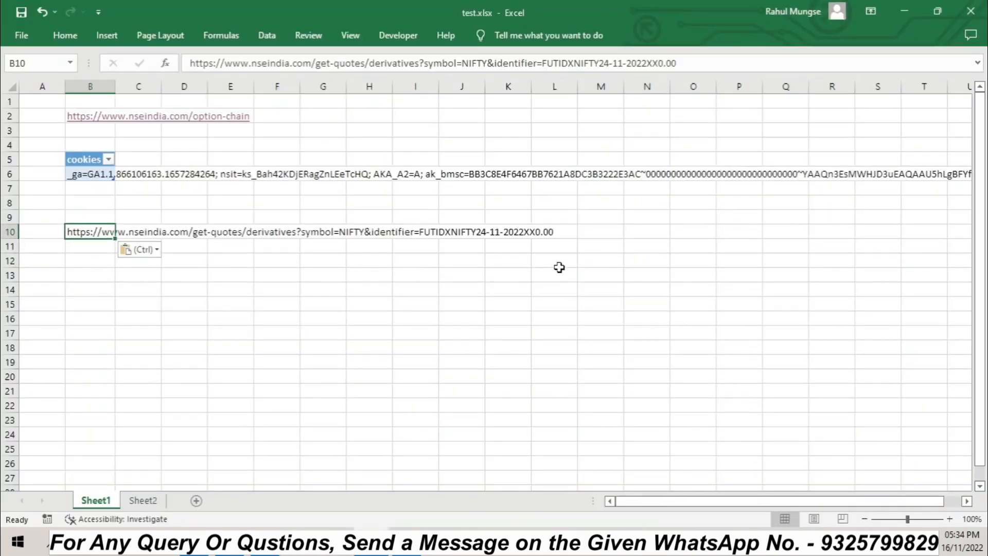
left_click(716, 58)
key("Return")
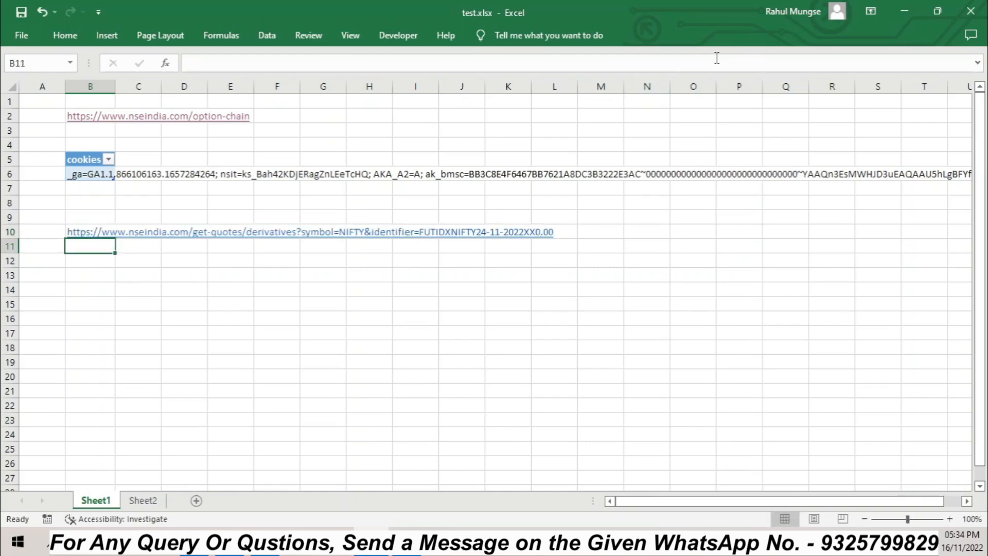
left_click(554, 304)
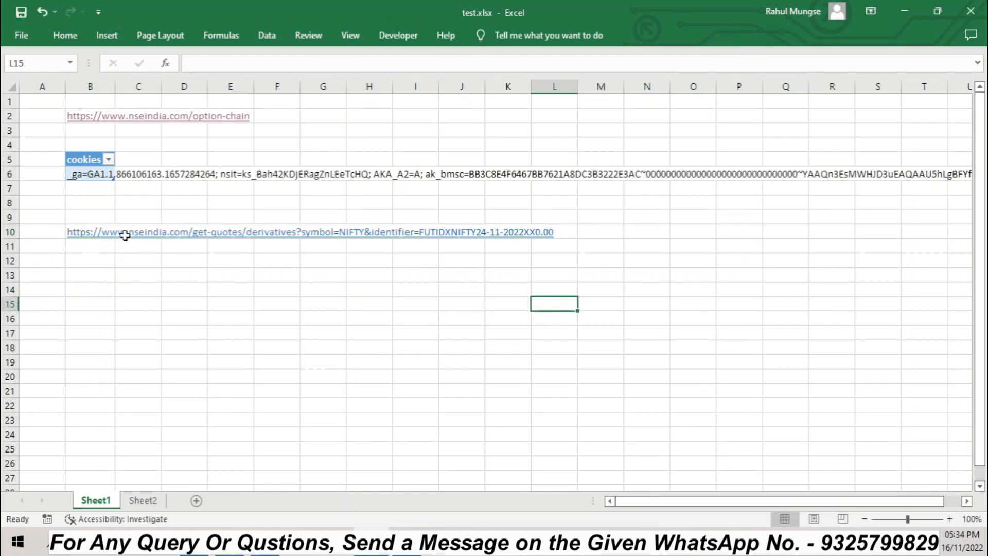
Step: Open the B10 link in Edge and record a fresh network log of the page load in the developer tools
left_click(101, 234)
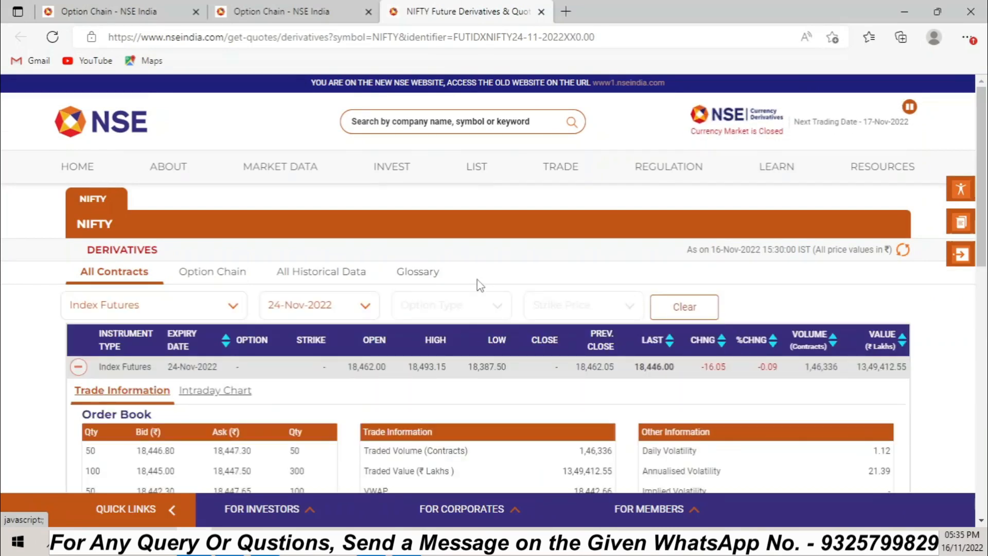
right_click(504, 263)
left_click(566, 509)
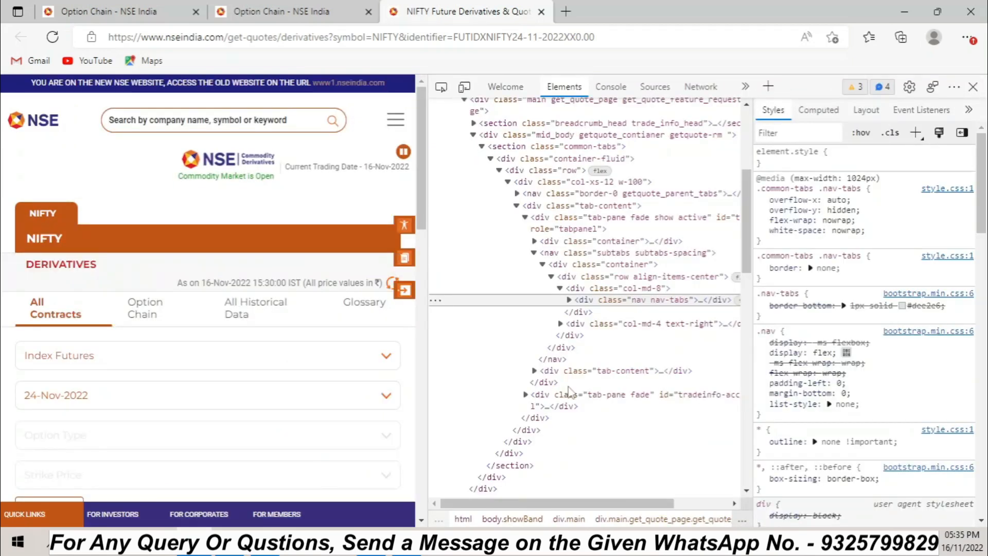
left_click(701, 87)
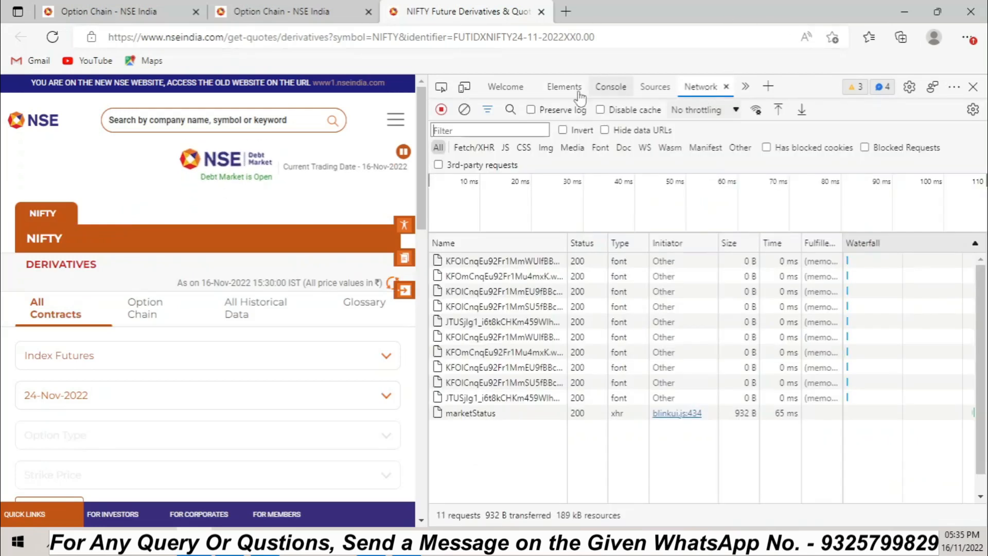
left_click(463, 110)
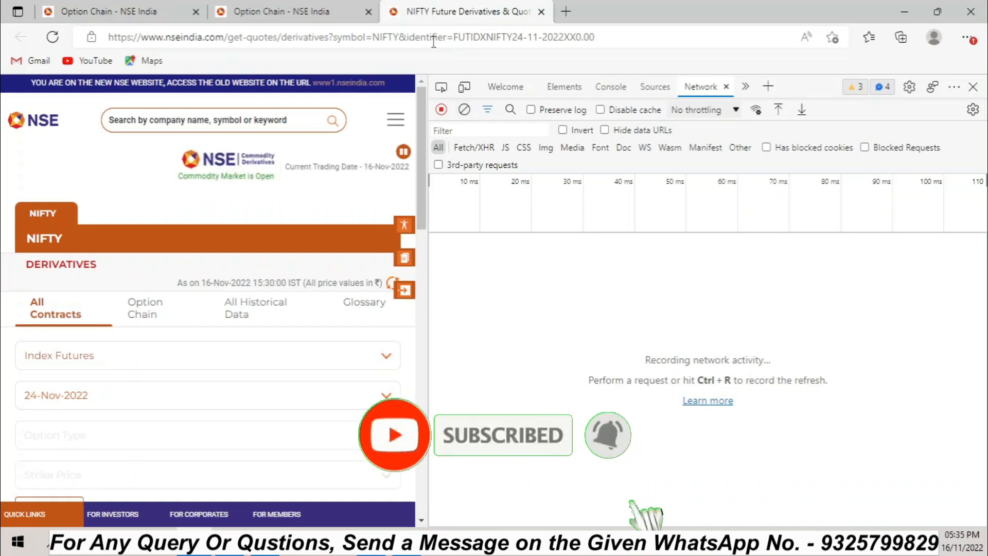
key("ctrl+r")
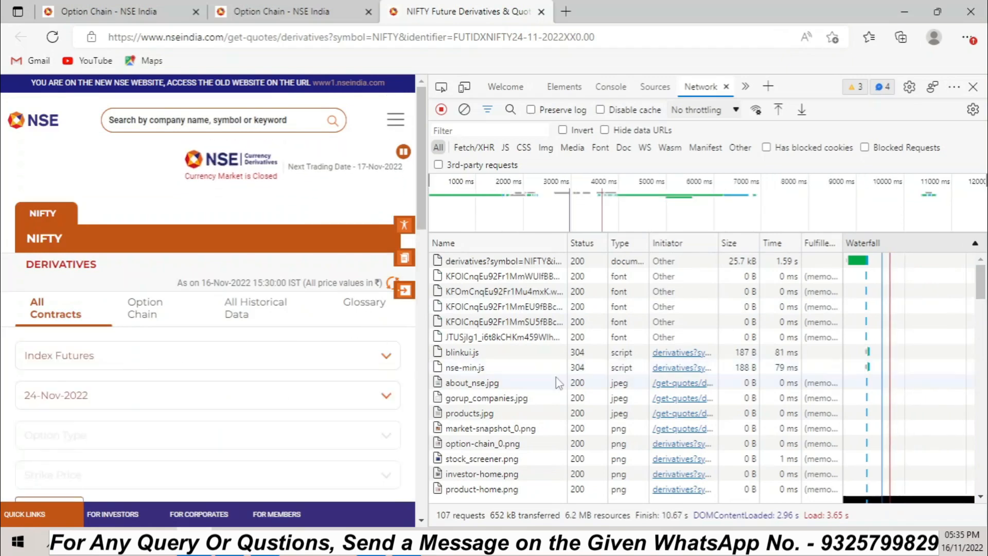
Step: Examine the quote-derivative and quotes-commodity-derivatives-master requests in the network log and compare their request URLs
left_click_drag(979, 288, 976, 445)
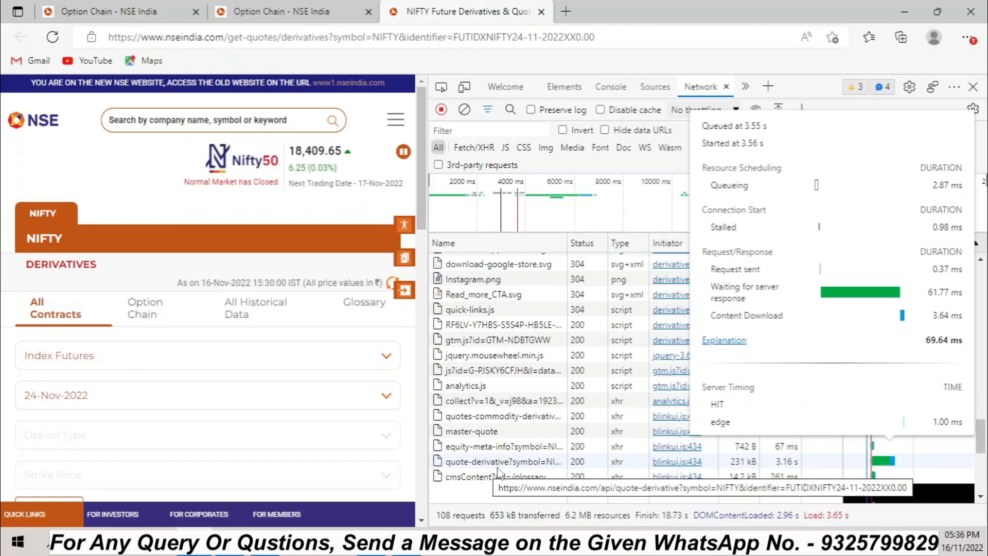
left_click(553, 461)
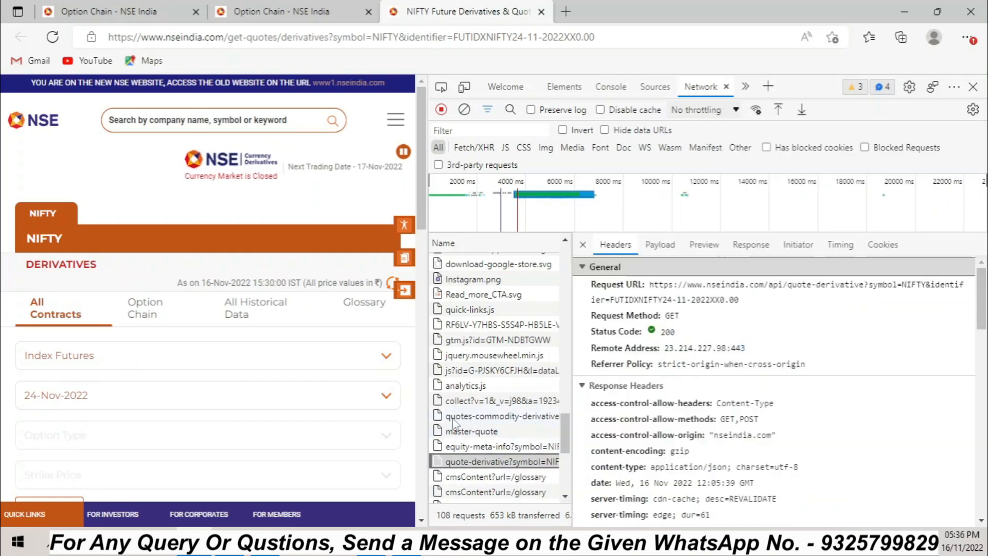
left_click(482, 417)
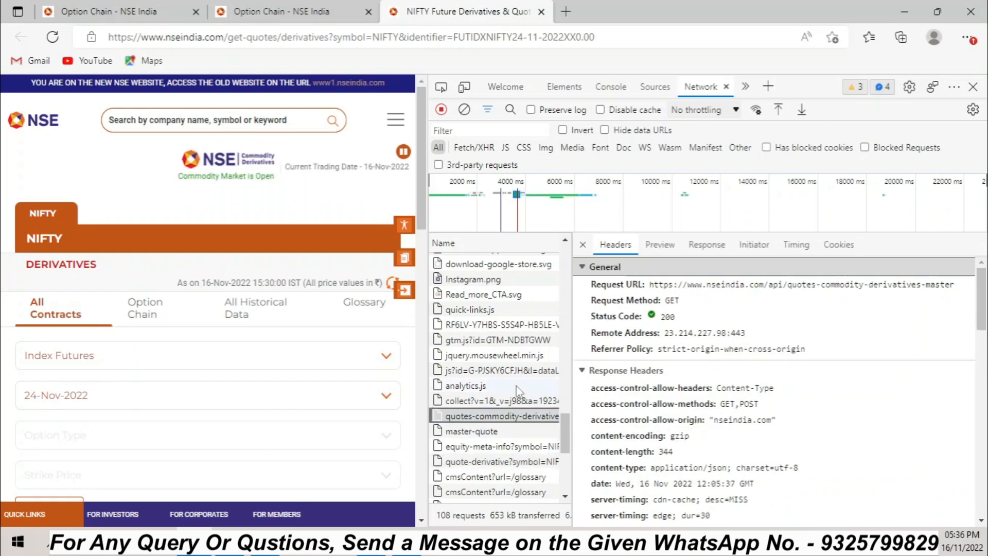
scroll(483, 387, "up", 4)
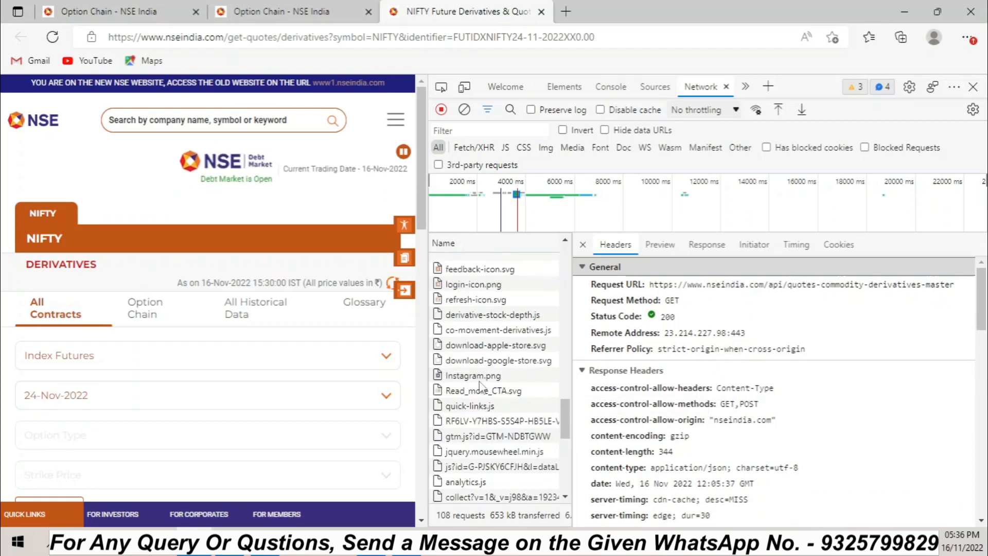
scroll(476, 452, "down", 3)
scroll(473, 466, "down", 3)
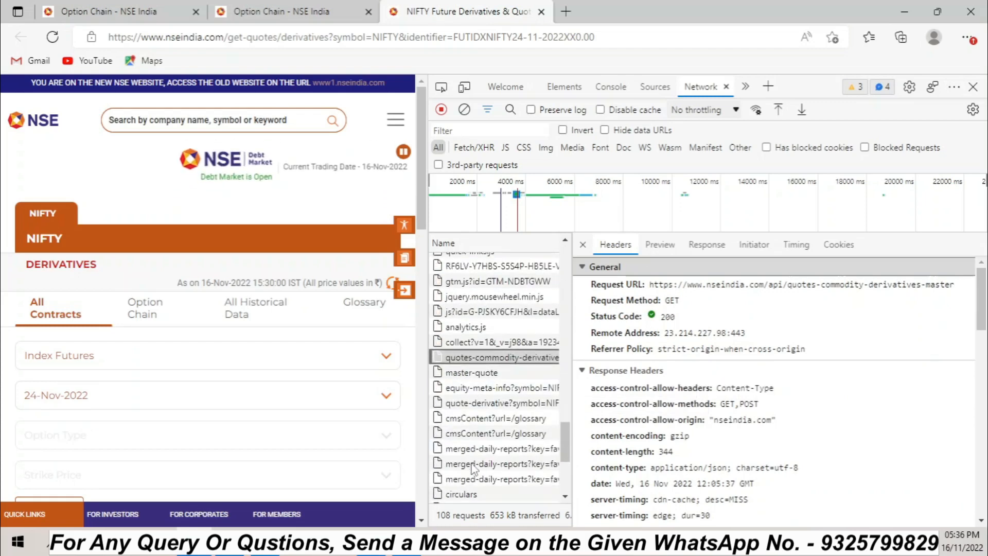
Step: Open the request URL of the NIFTY quote-derivative request in a new browser tab
left_click(468, 404)
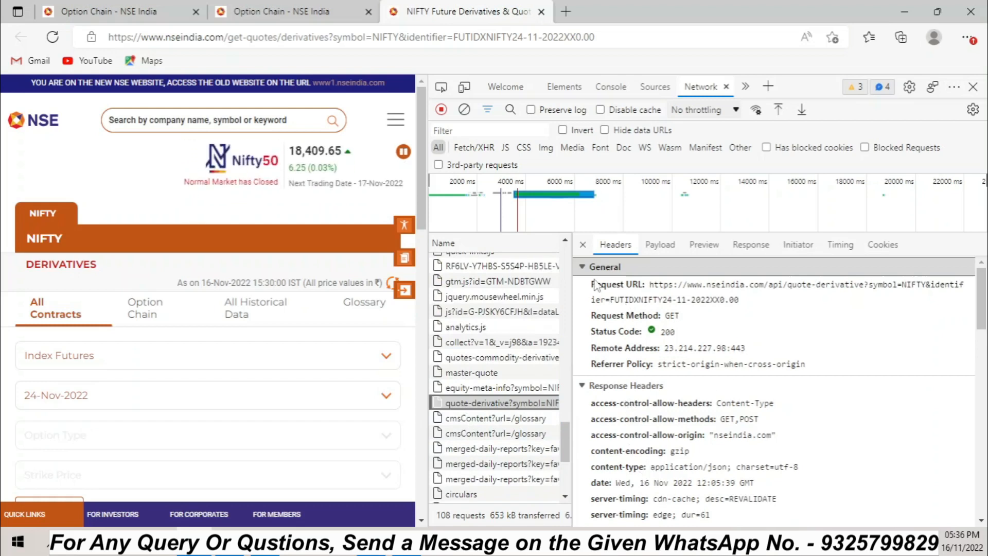
left_click_drag(748, 308, 655, 288)
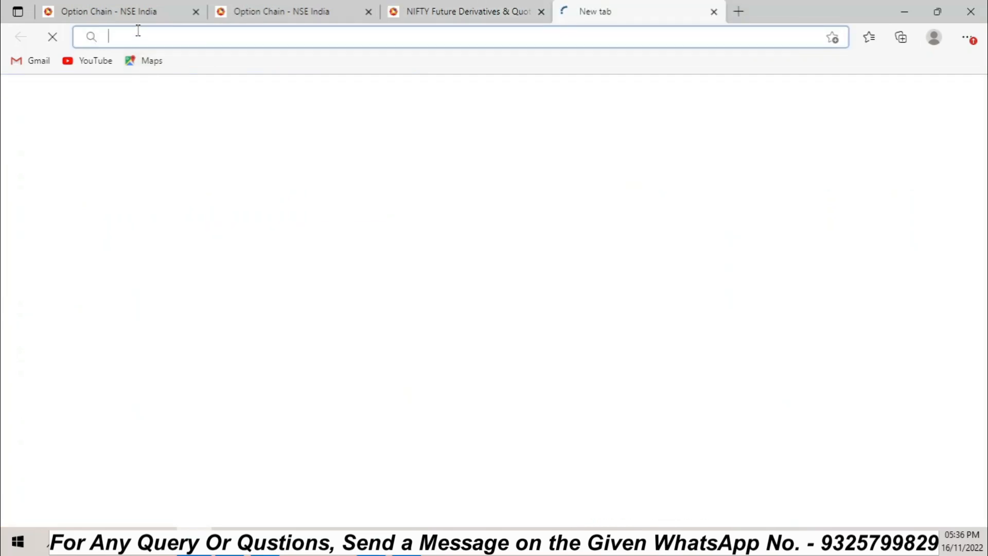
left_click(182, 37)
type("https://www.nseindia.com/api/quote-derivative?symbol=NIFTY&identifier=FUTIDXNIFTY24-11-2022XX0.00")
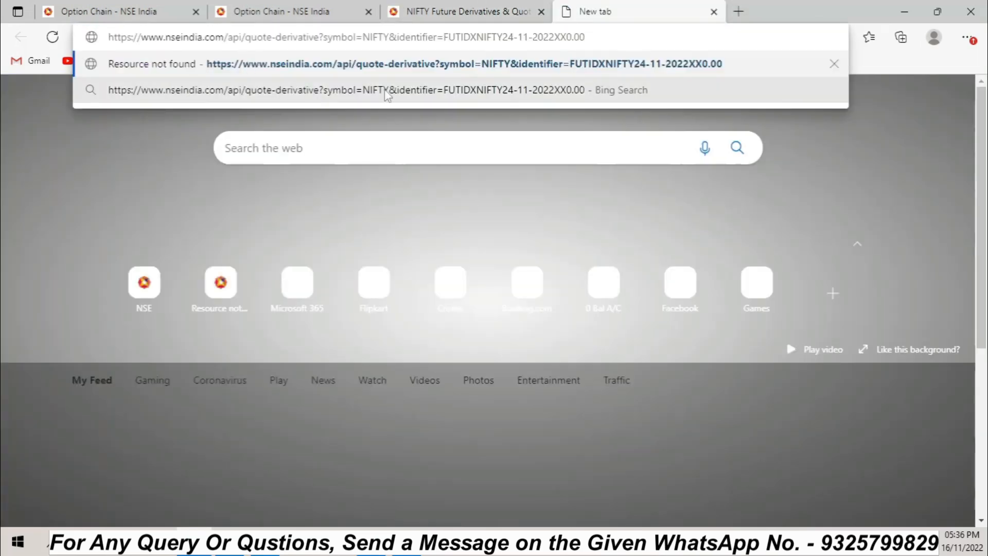
key("Return")
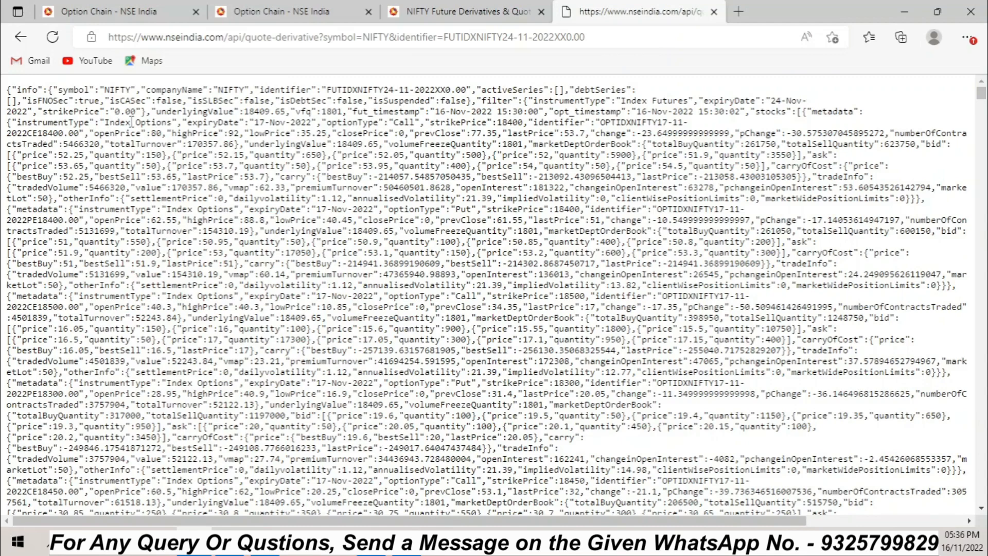
Step: From the quote page's network log, open the request URL of quotes-commodity-derivatives-master in another new tab
left_click(437, 11)
scroll(702, 421, "down", 3)
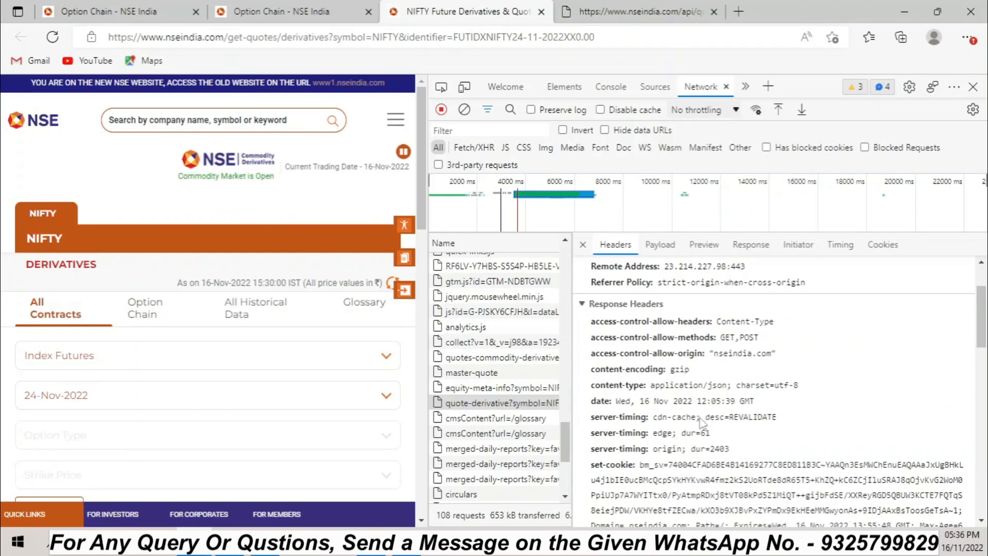
scroll(715, 438, "down", 2)
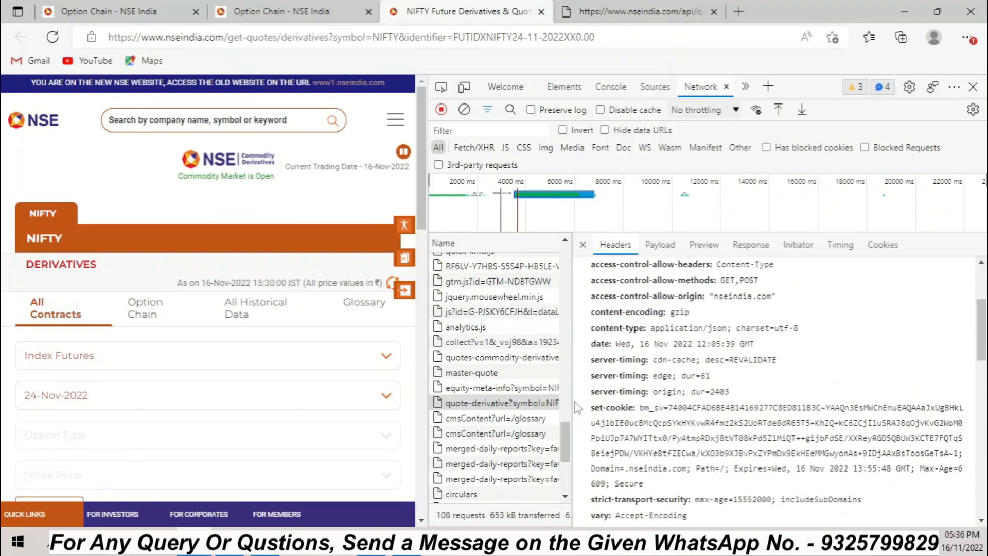
left_click(452, 360)
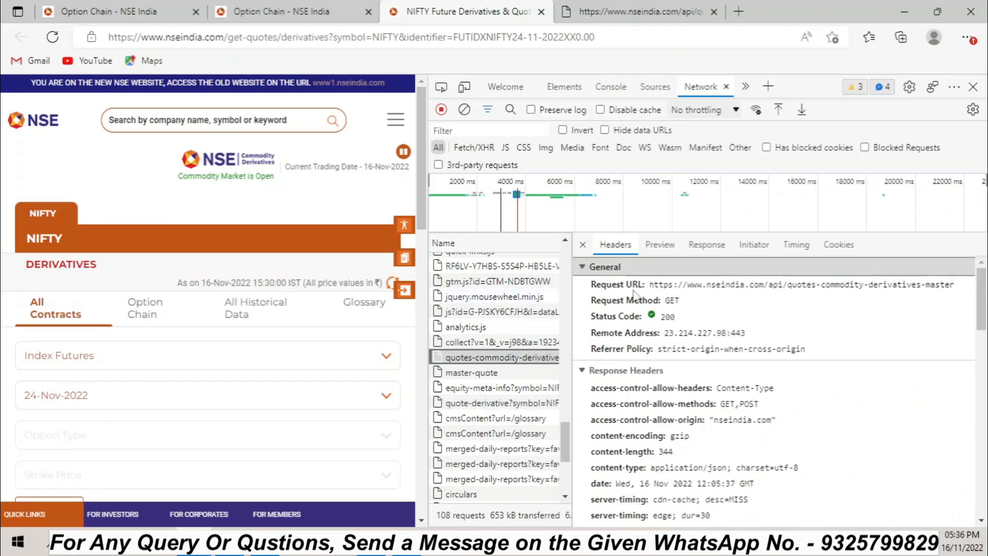
left_click_drag(954, 289, 652, 291)
key("ctrl+c")
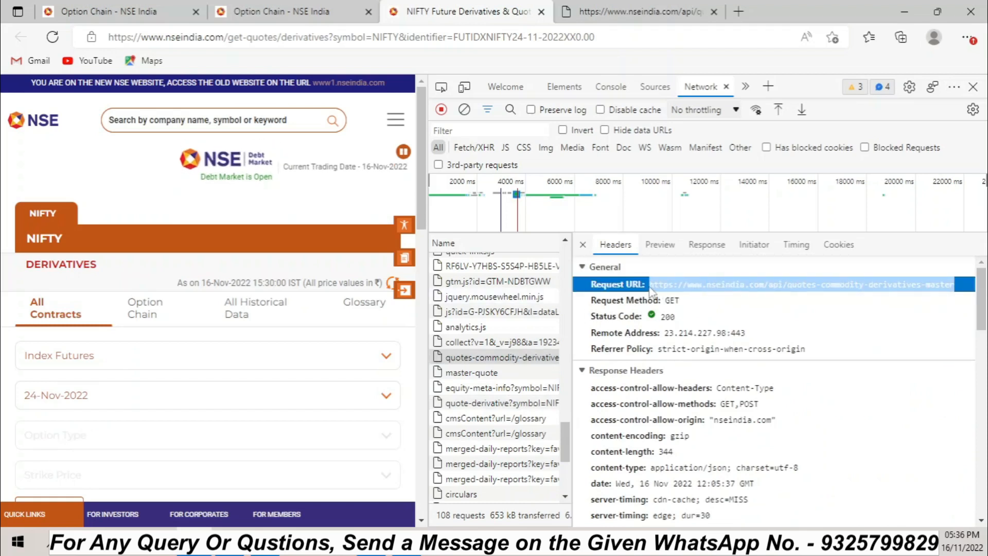
left_click(739, 11)
left_click(317, 37)
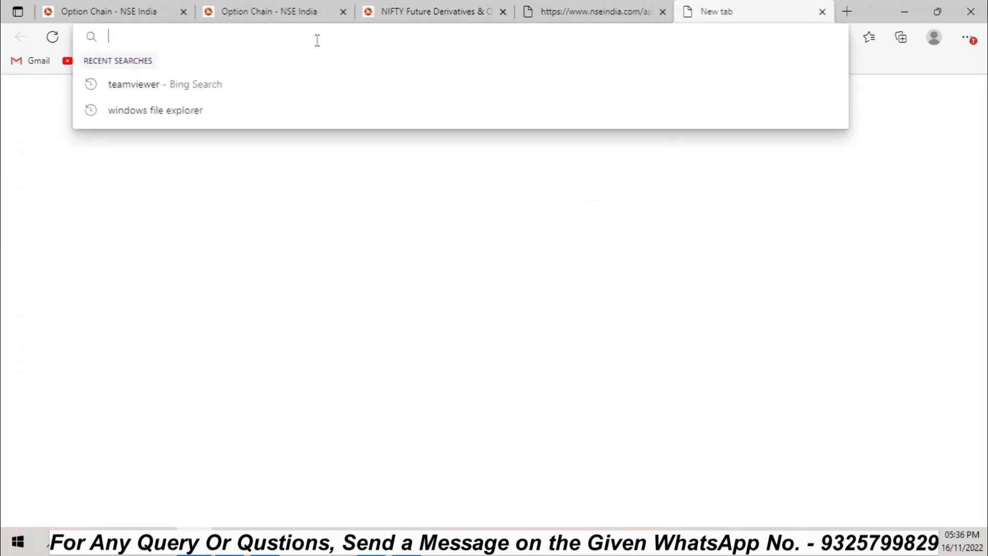
key("ctrl+v")
key("Return")
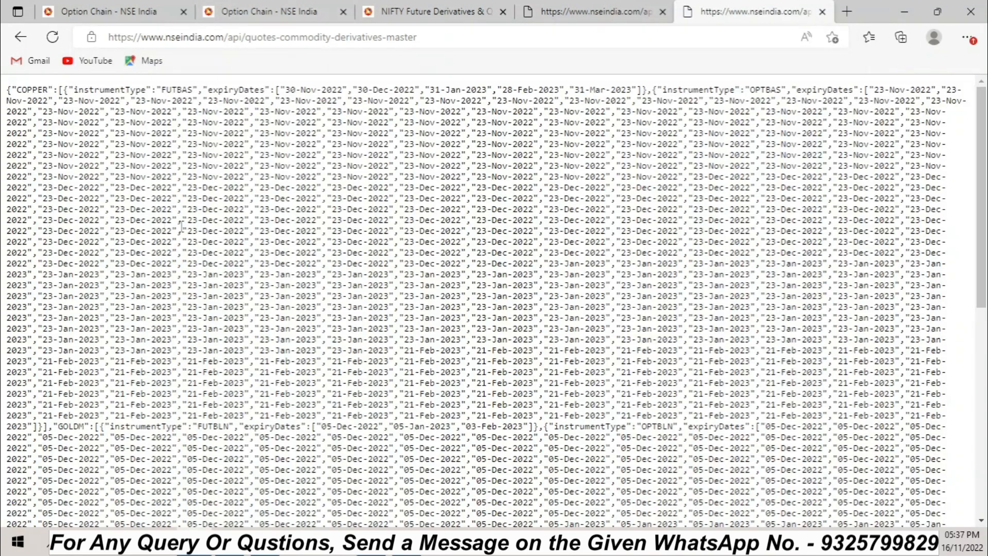
Step: Examine the commodity derivatives JSON against the NIFTY quote-derivative JSON, and close the commodity derivatives tab
scroll(159, 260, "down", 3)
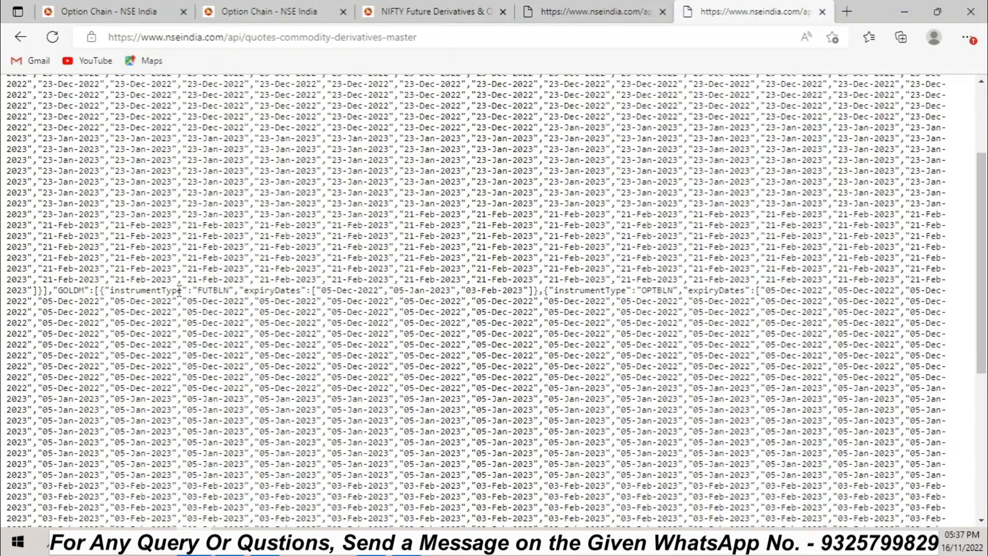
scroll(179, 291, "up", 3)
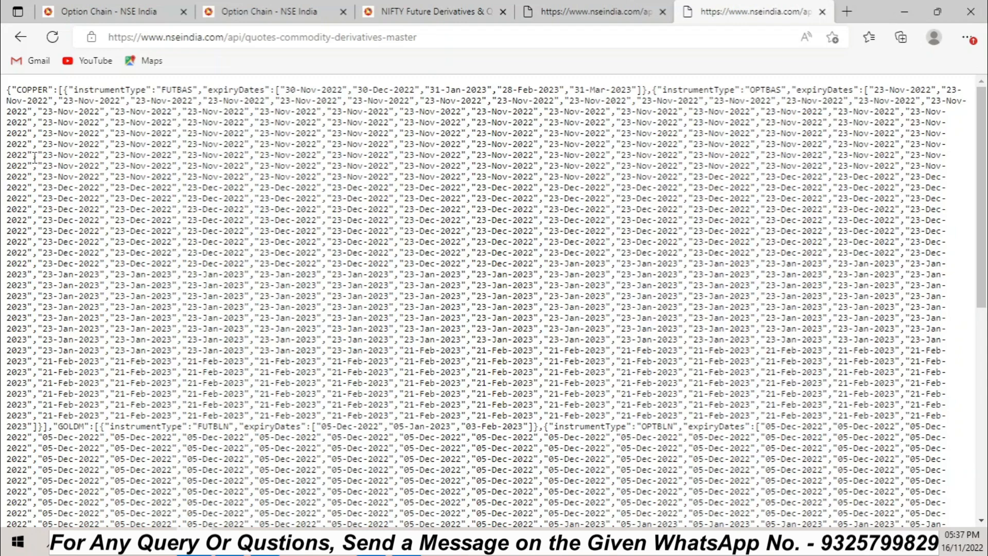
scroll(163, 256, "down", 9)
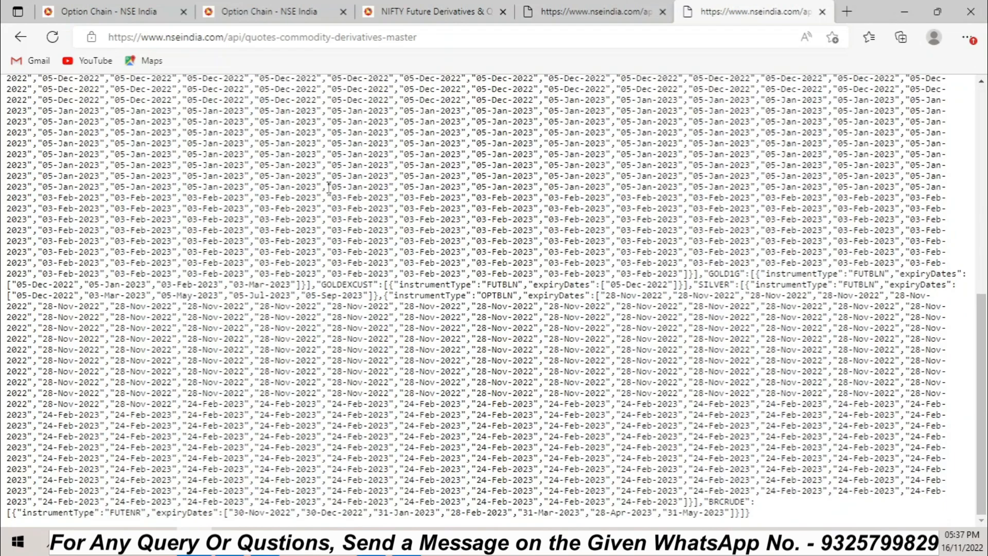
scroll(328, 188, "up", 10)
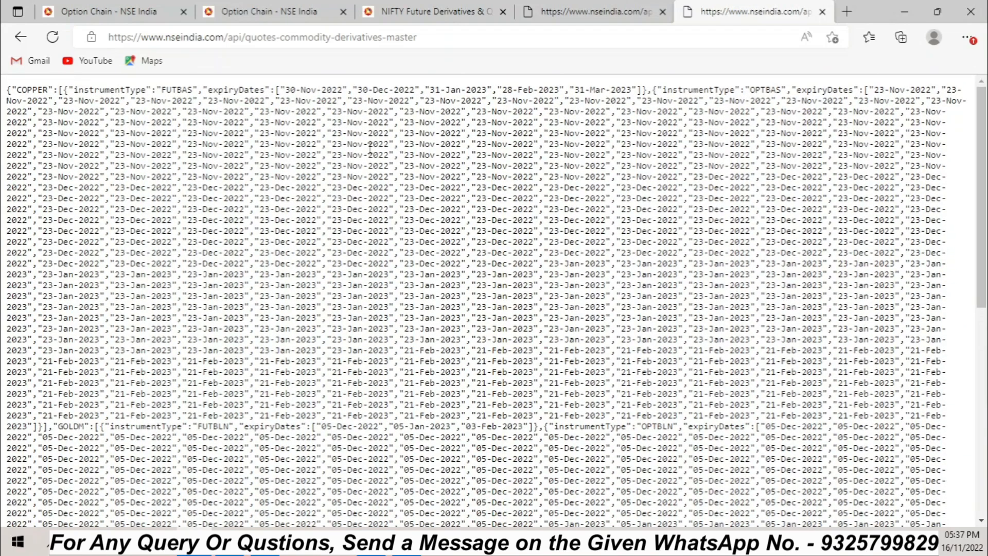
left_click(637, 19)
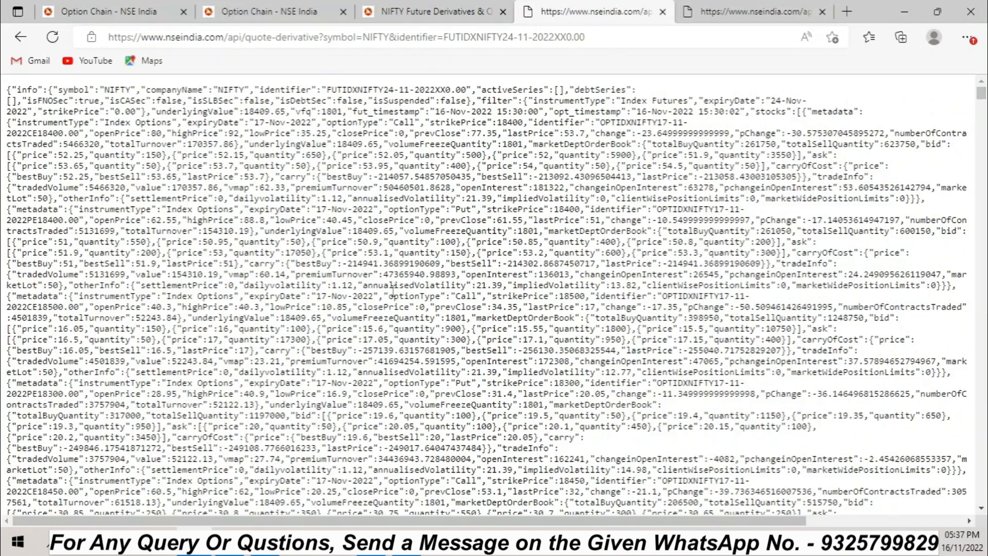
left_click(813, 17)
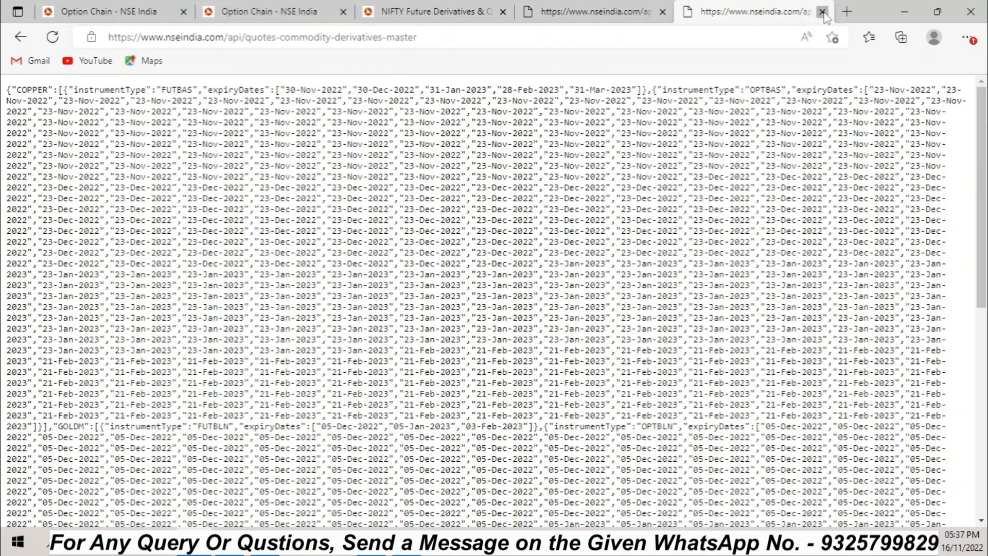
left_click(822, 11)
Step: Return to the NIFTY futures quote page and show the headers of the quote-derivative request
left_click(453, 17)
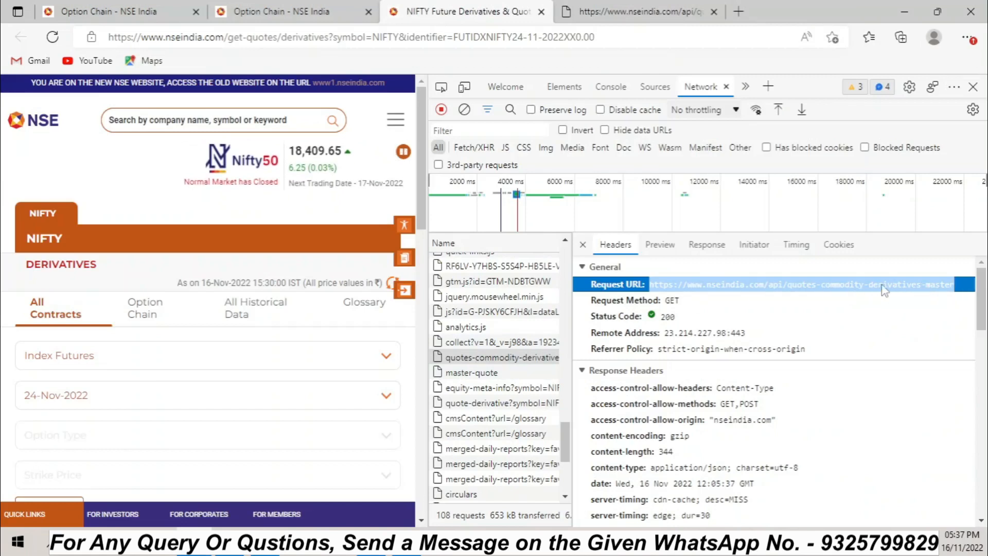
left_click(940, 291)
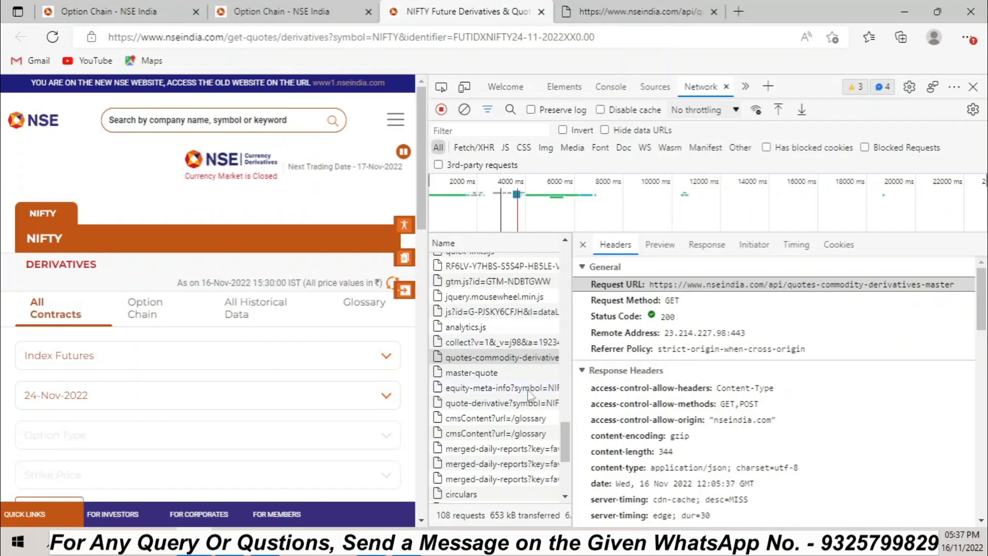
left_click(483, 392)
left_click(484, 404)
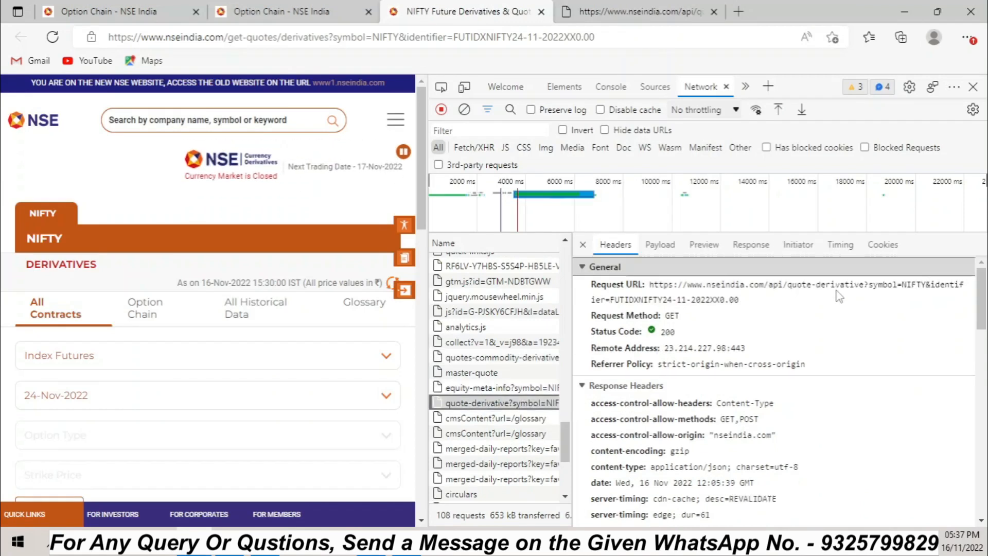
Step: Copy the cookie value from the request headers of the NIFTY quote-derivative request
scroll(783, 391, "down", 4)
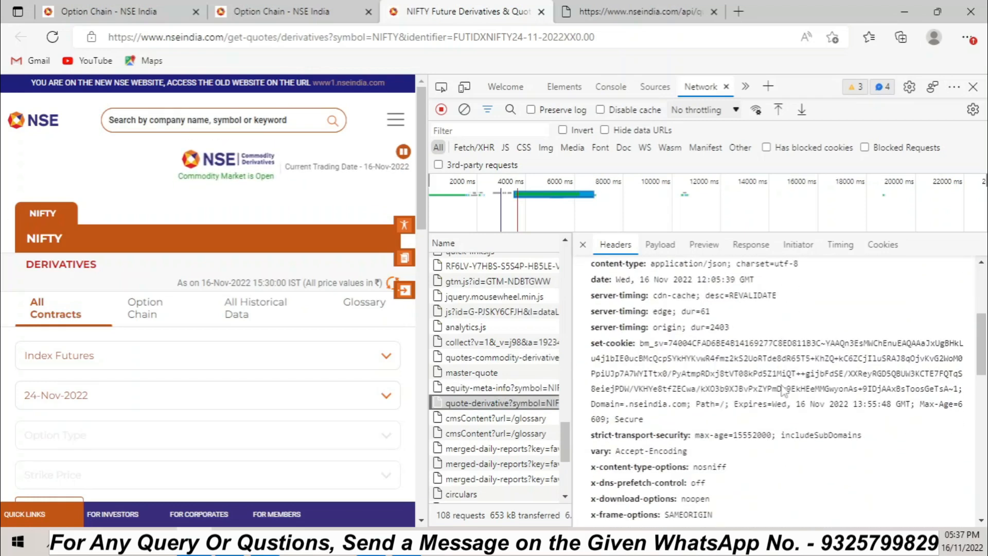
scroll(782, 391, "down", 5)
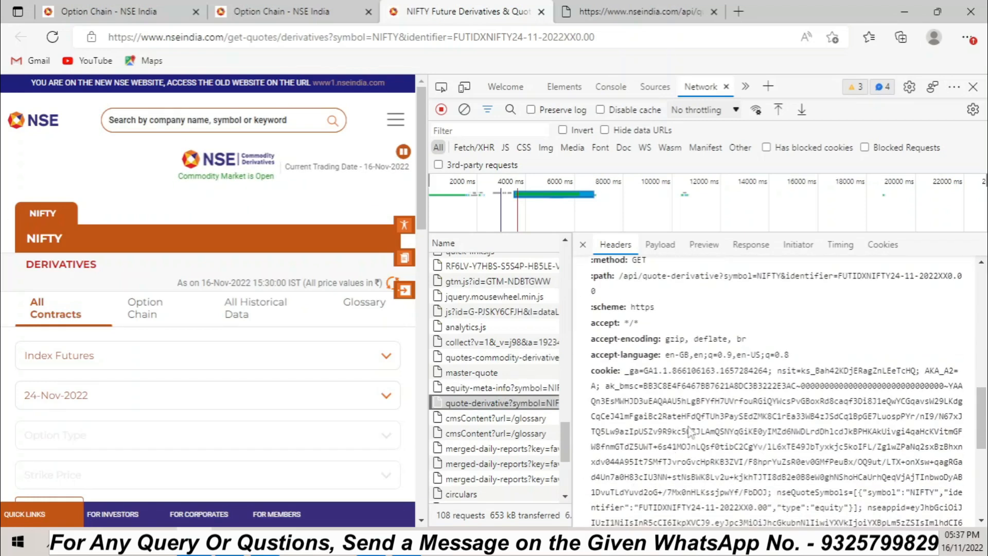
triple_click(687, 425)
right_click(688, 425)
left_click(736, 436)
Step: Copy the request URL of the quote-derivative request and switch to the test.xlsx workbook in Excel
scroll(778, 375, "up", 5)
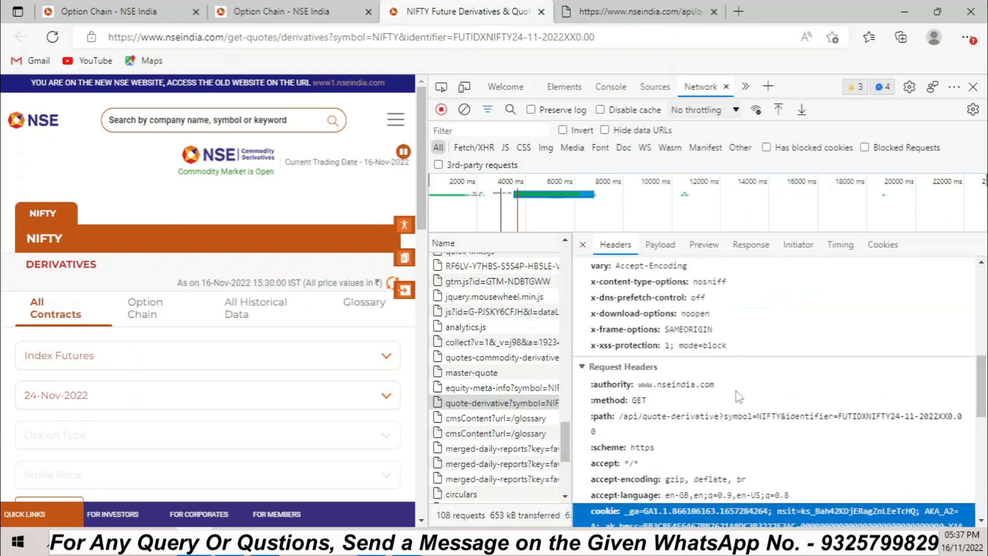
scroll(779, 375, "up", 3)
triple_click(689, 298)
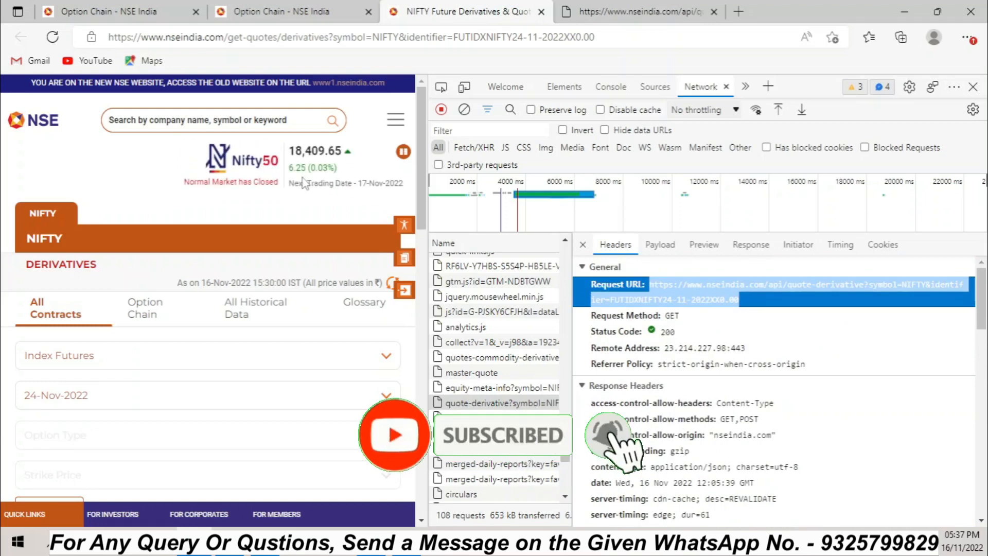
key("alt+Tab")
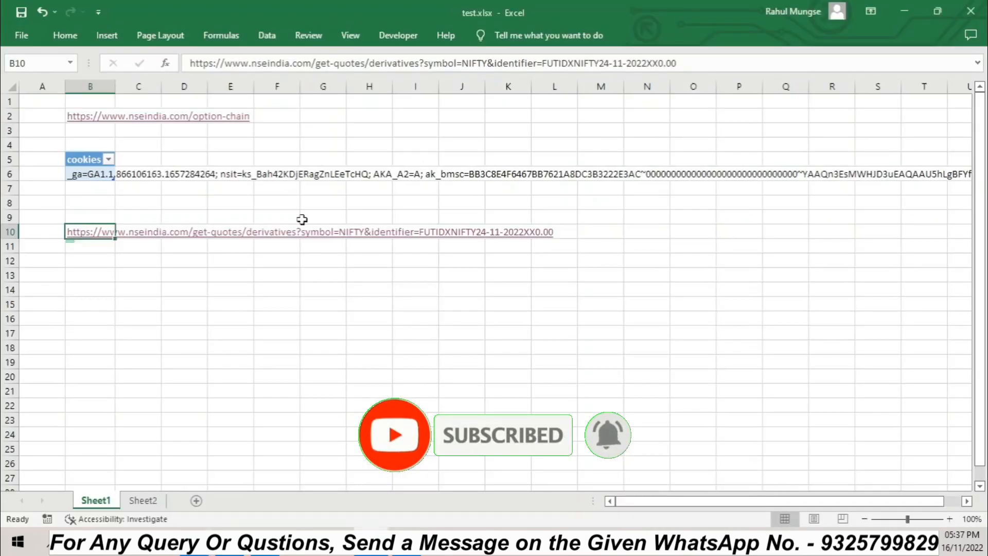
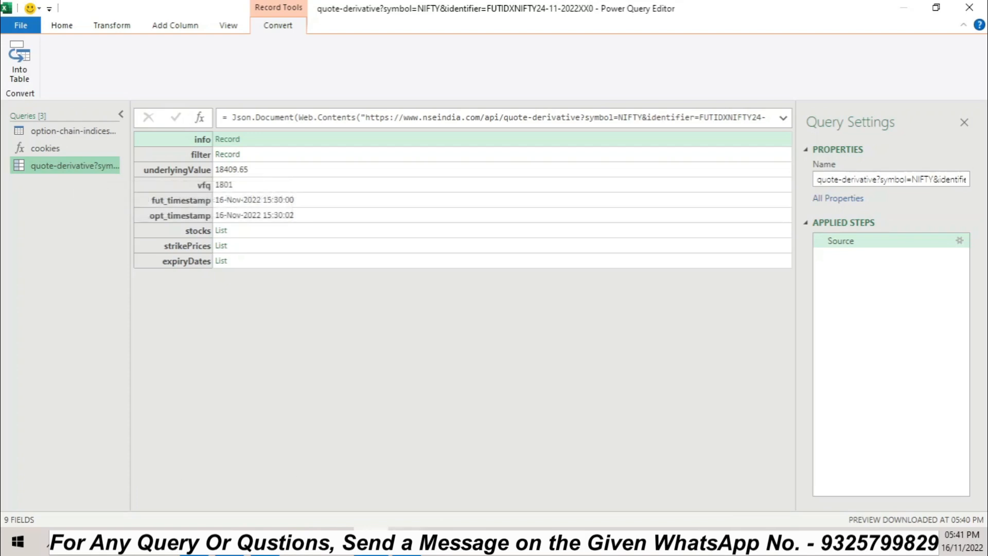
Step: In the quote-derivative query, open the stocks list and convert it to a table with no delimiter, showing extra columns as errors
left_click(371, 542)
mouse_move(371, 542)
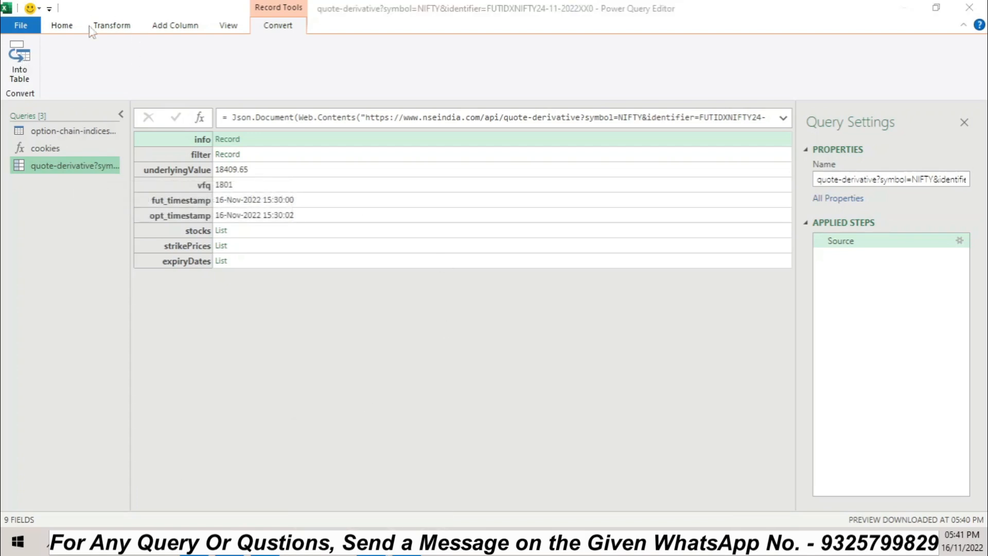
left_click(221, 230)
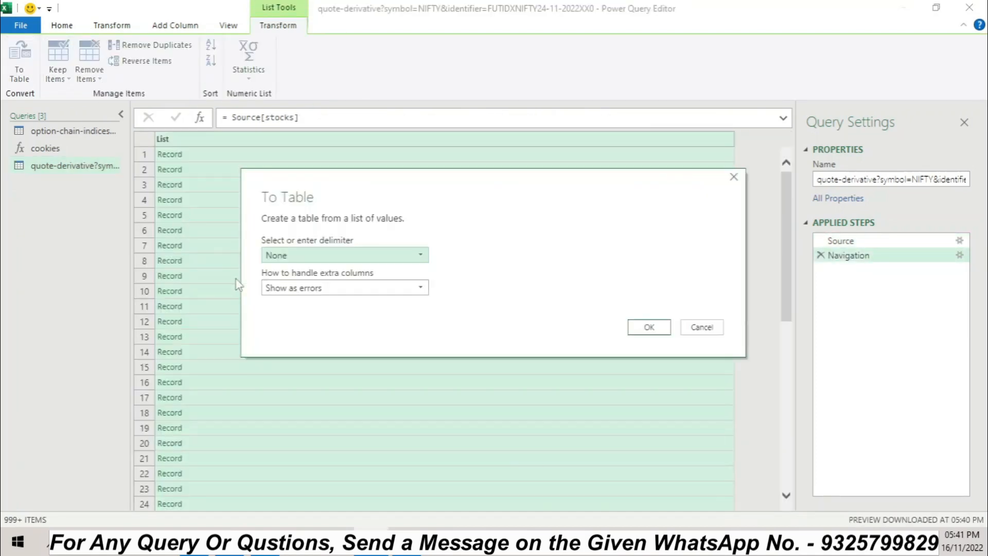
left_click(649, 328)
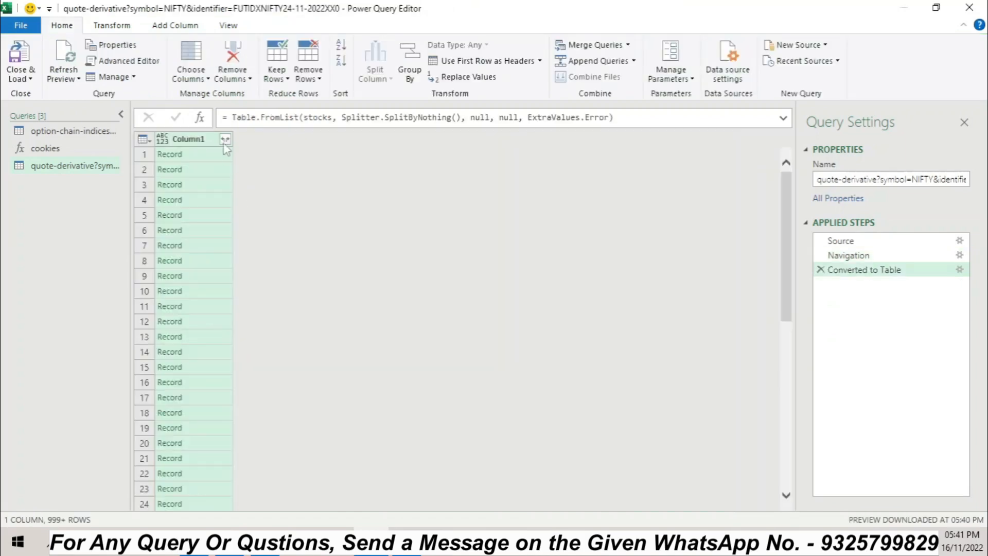
Step: Close the query editor, load the quote-derivative table into a new worksheet, and look back at Sheet1 while it loads
left_click(21, 77)
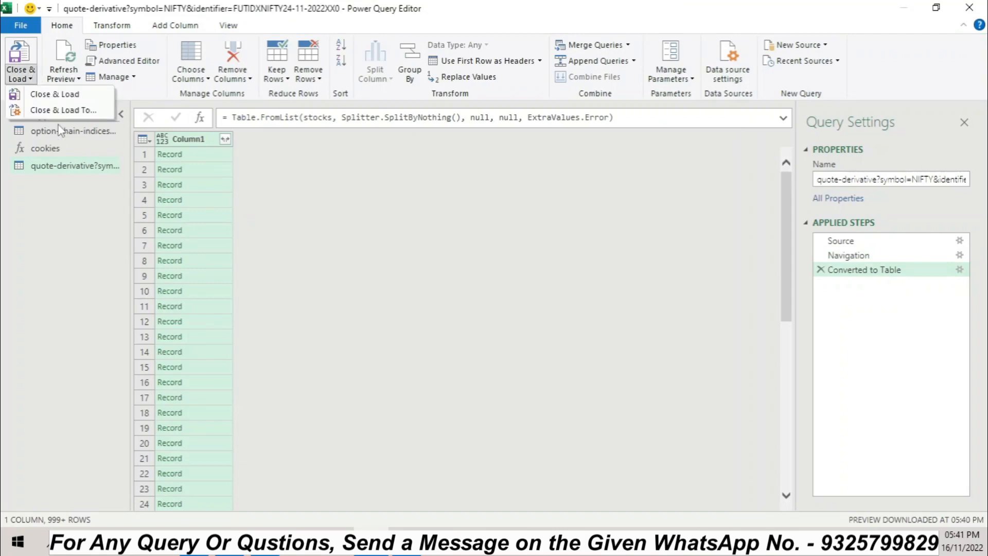
left_click(36, 93)
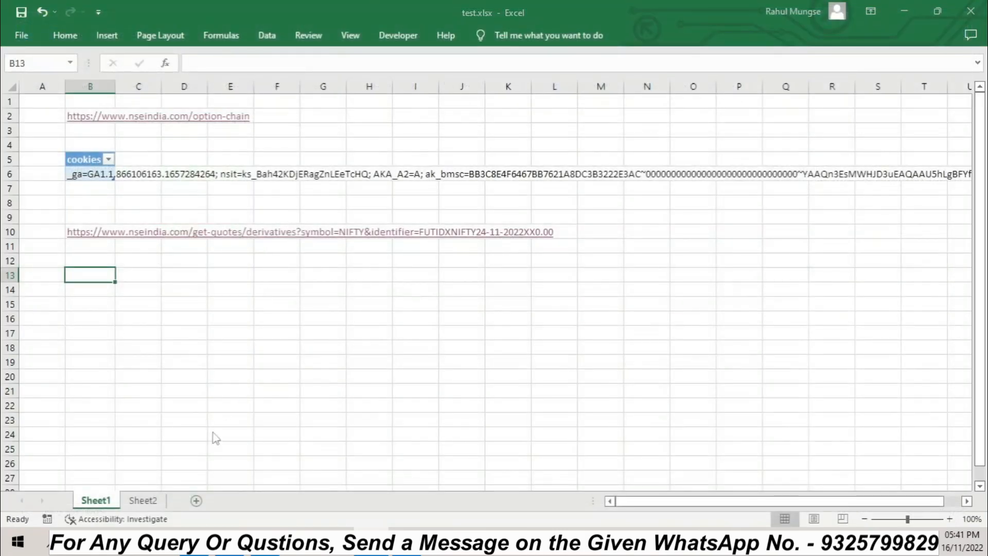
left_click(539, 368)
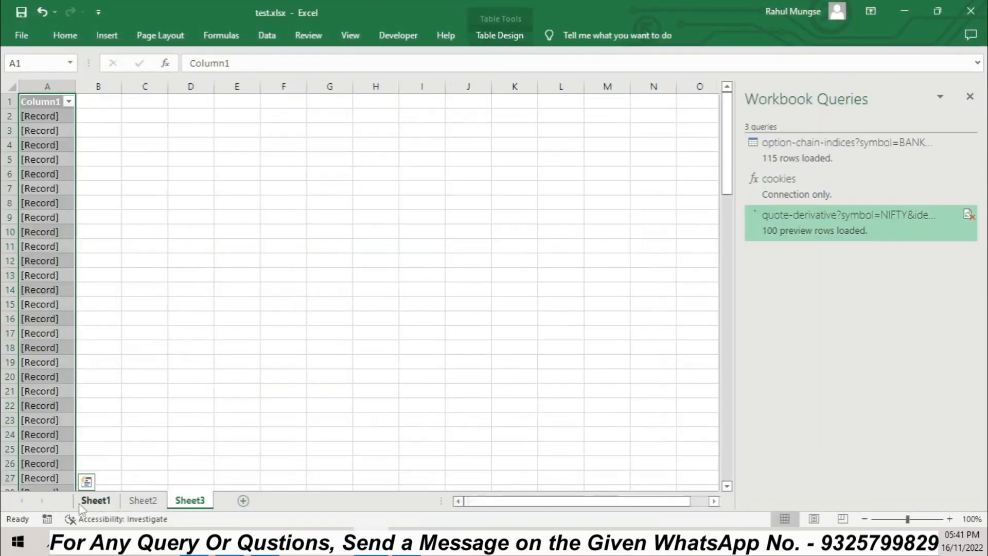
left_click(95, 500)
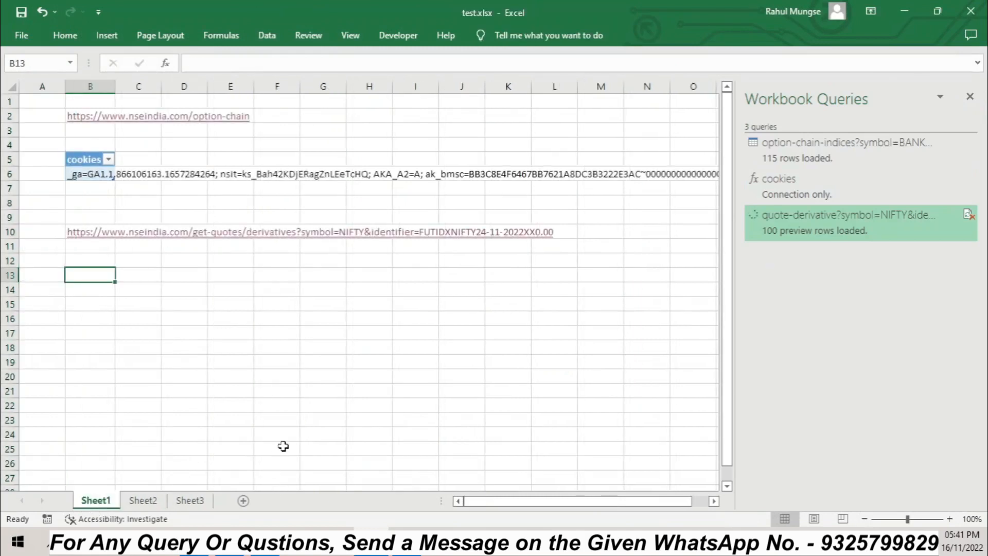
left_click(261, 352)
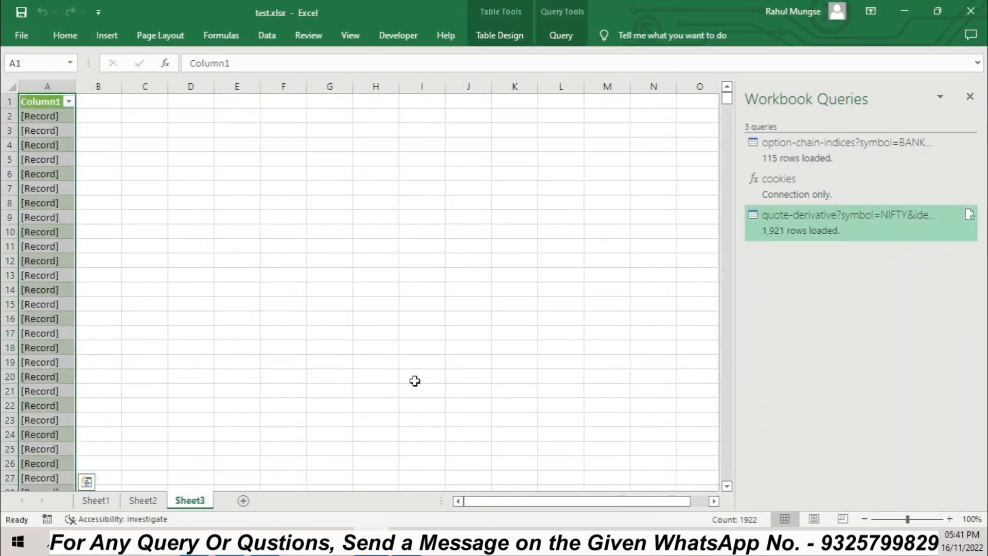
Step: On Sheet1, enter the heading "cookies" in cell B12, below the futures quote URL
left_click(93, 503)
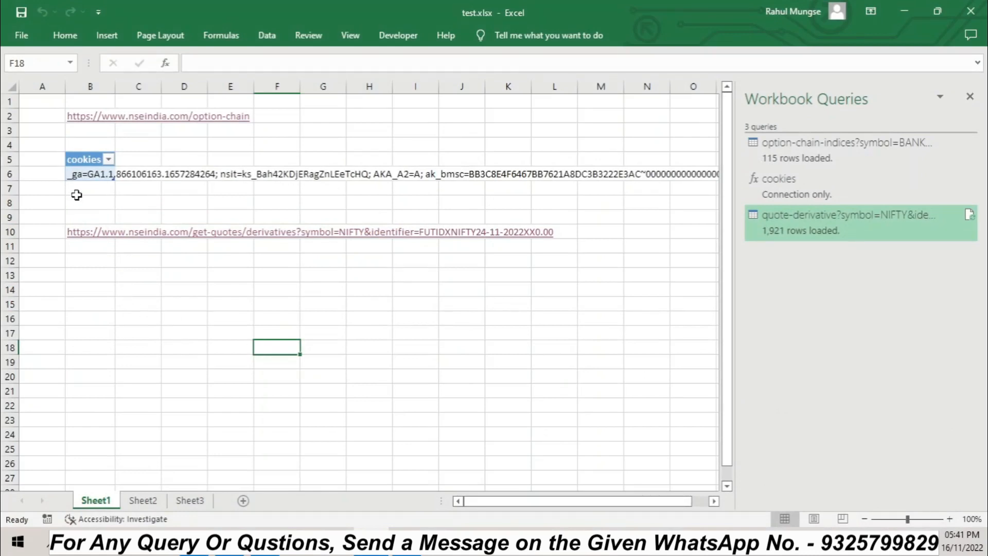
left_click(86, 258)
type("cco")
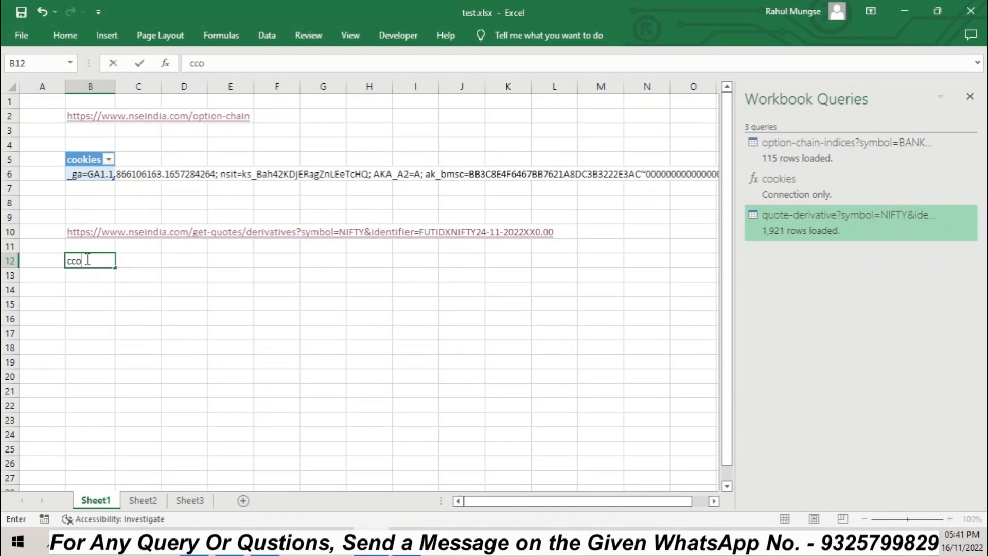
type("okies")
key("Return")
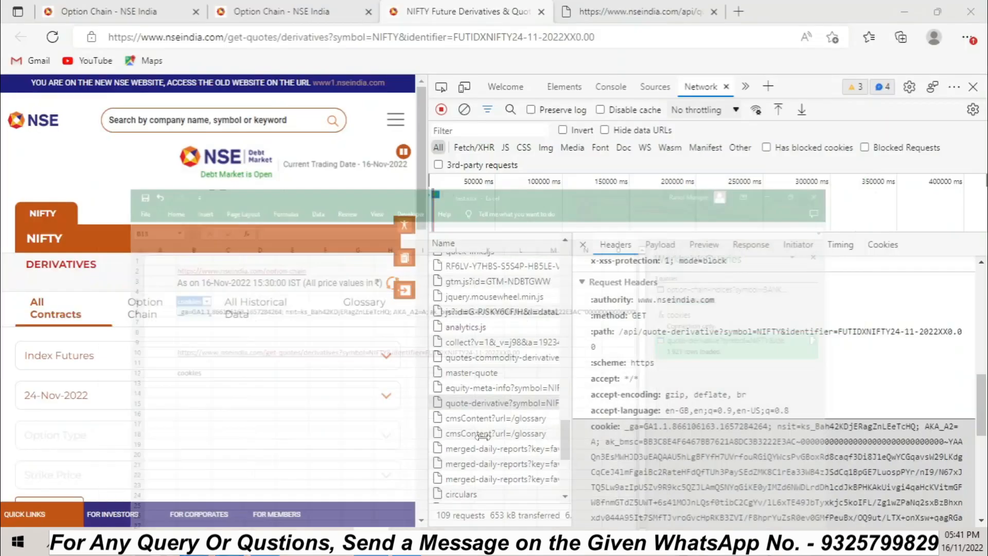
Step: Copy the cookie value from the quote-derivative request headers in the browser and paste it into cell B13 of Sheet1
right_click(667, 473)
left_click(695, 481)
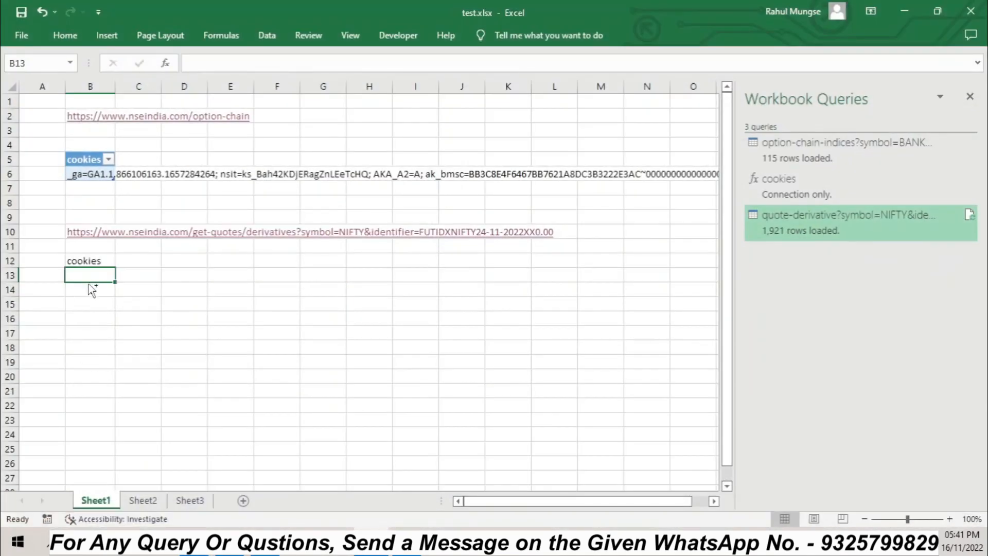
key("ctrl+v")
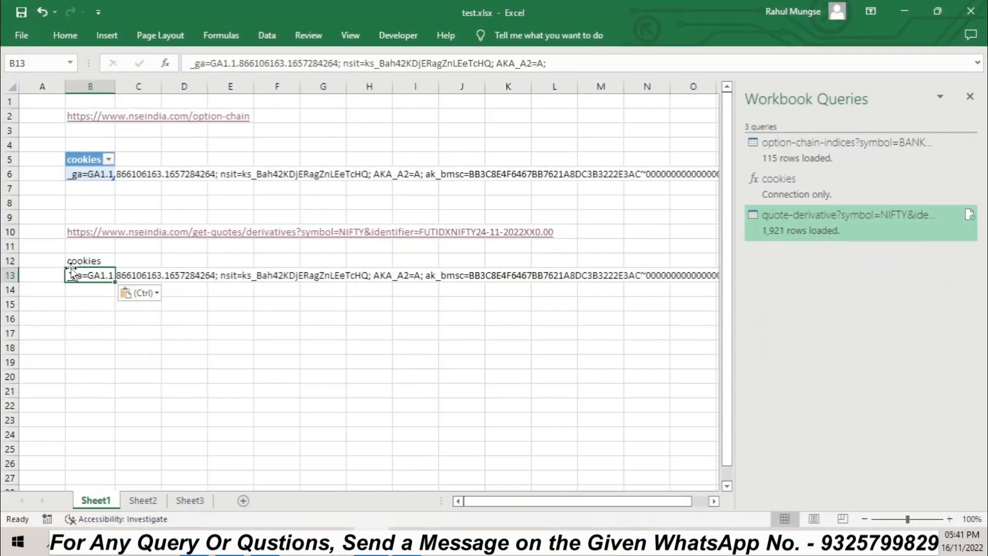
Step: Turn B12:B13 into a table with headers and load it into Power Query as a new query
left_click_drag(72, 261, 77, 277)
left_click(266, 35)
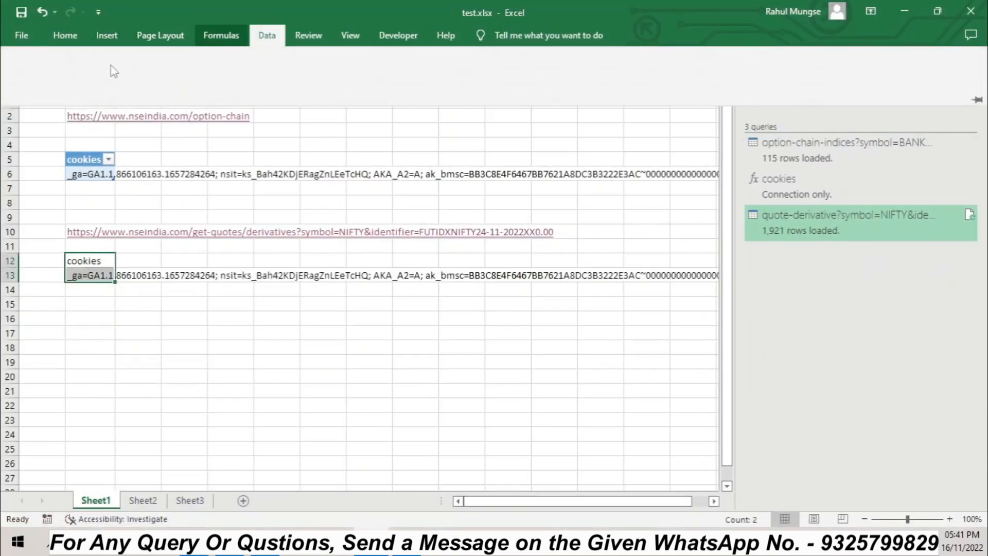
left_click(134, 73)
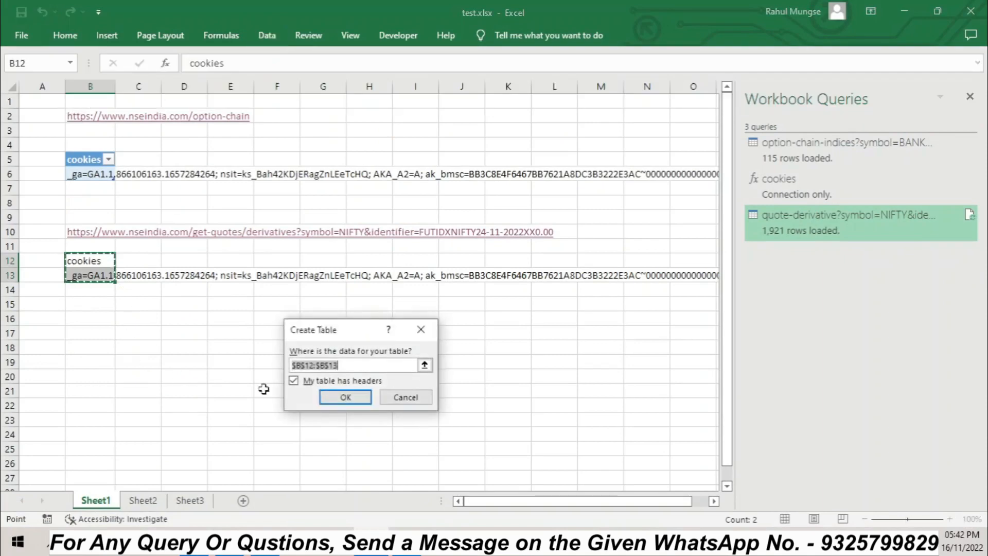
left_click(345, 398)
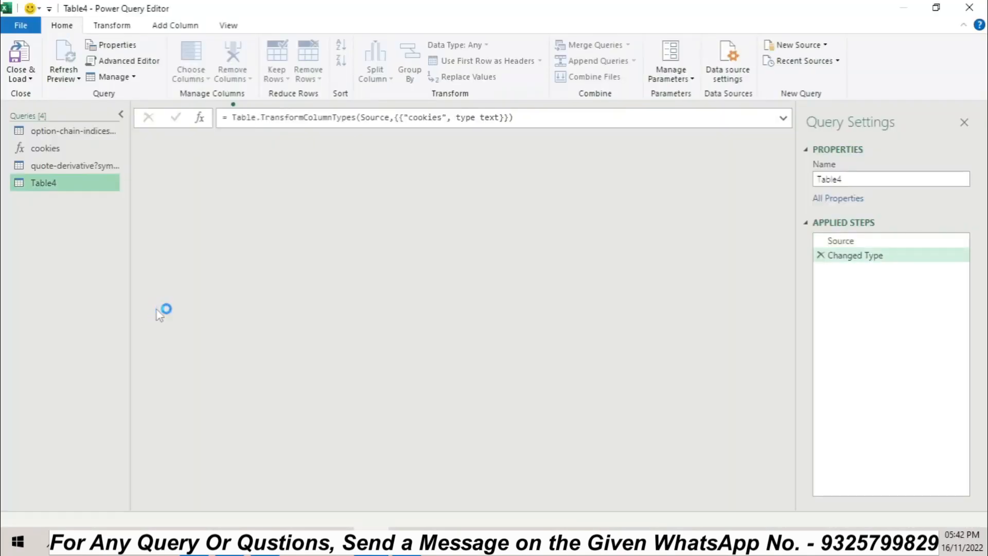
Step: Remove the Changed Type step from the new table query and drill down into its single cookies value
left_click(820, 255)
right_click(266, 159)
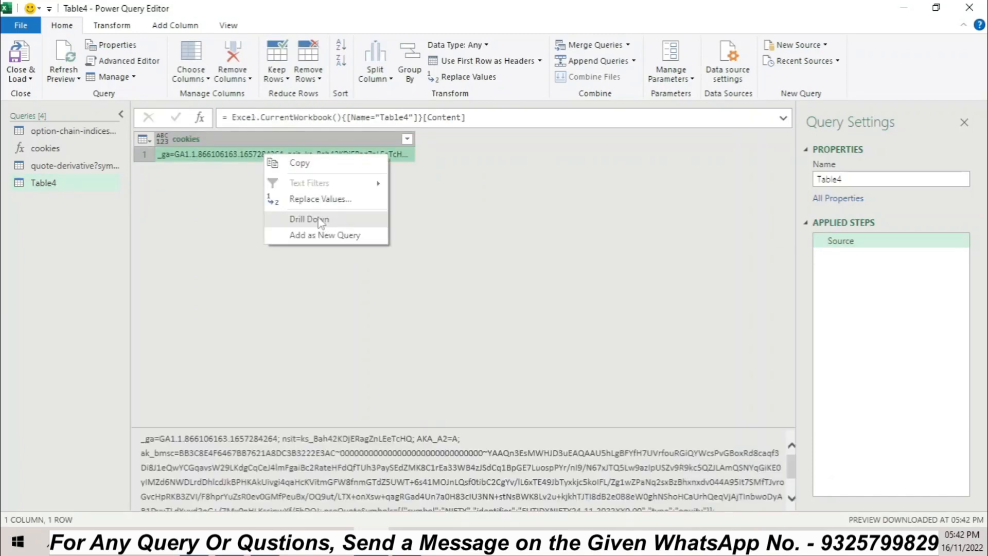
left_click(316, 218)
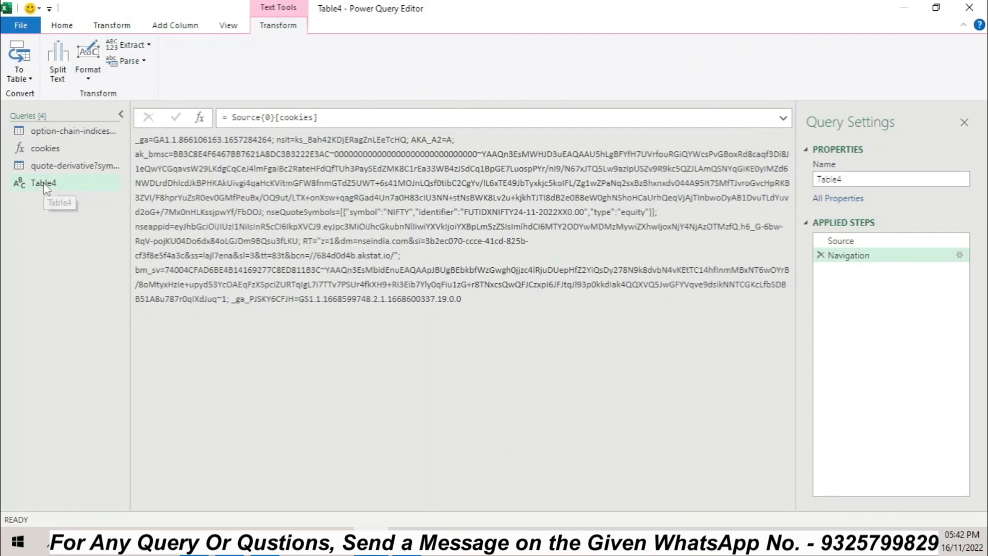
Step: Wrap the Table4 query code in a parameterless function in the Advanced Editor, adding "let cookies =()=>" before it and "in cookies" after it
right_click(46, 184)
left_click(93, 384)
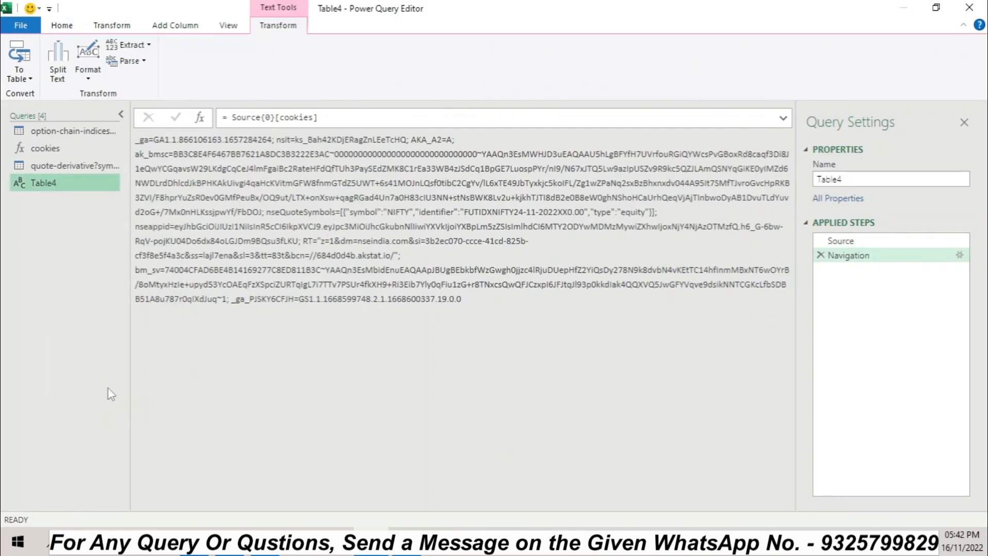
right_click(22, 183)
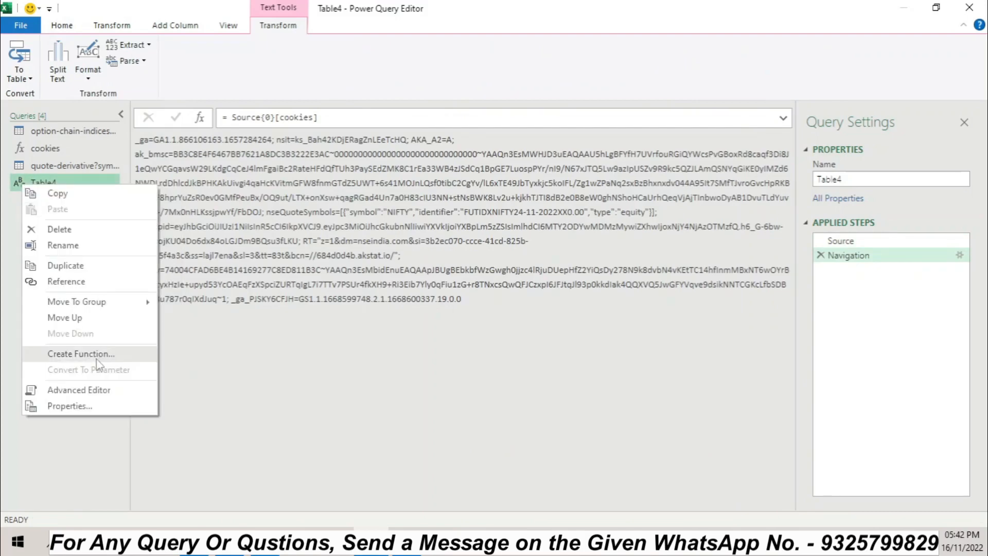
left_click(93, 388)
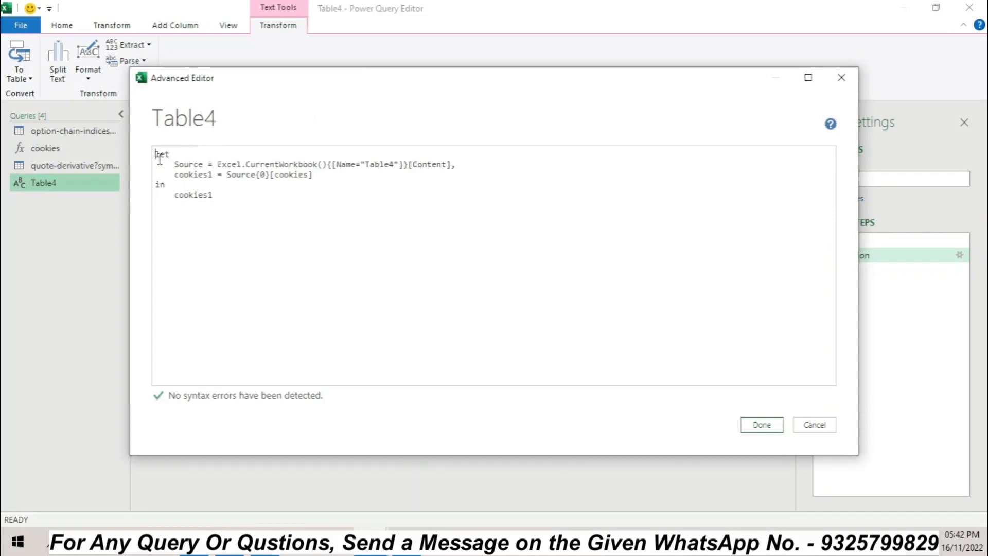
key("Return")
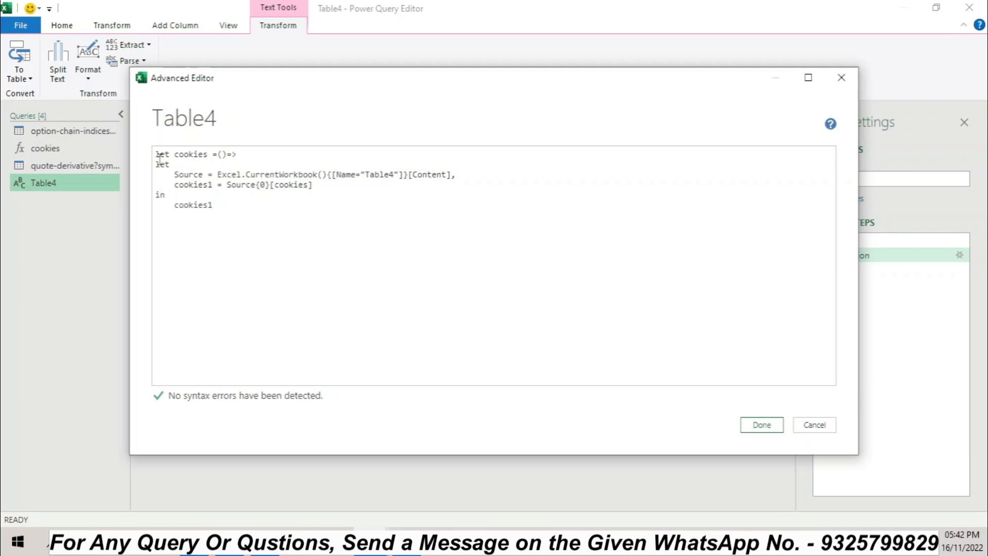
key("Return")
type("in")
key("Return")
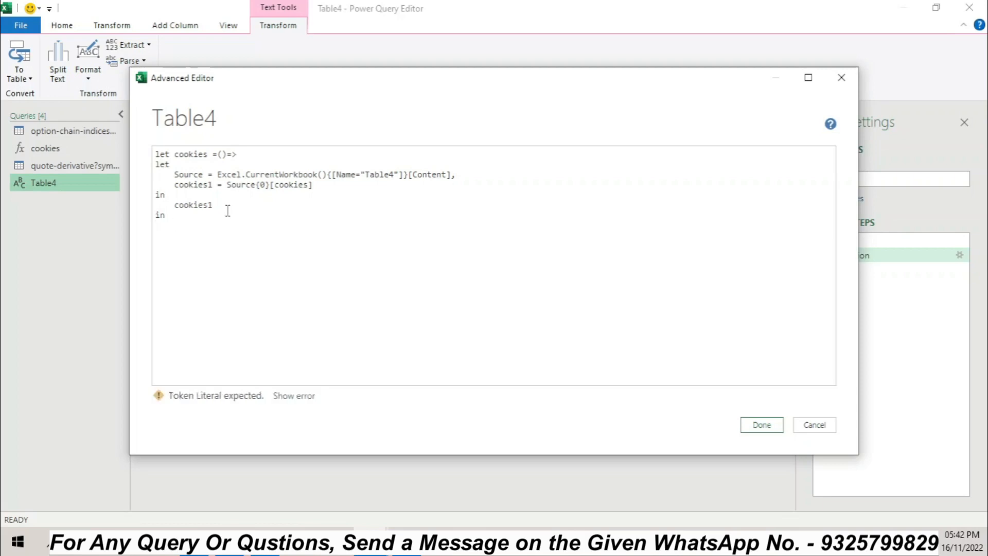
type("cookies")
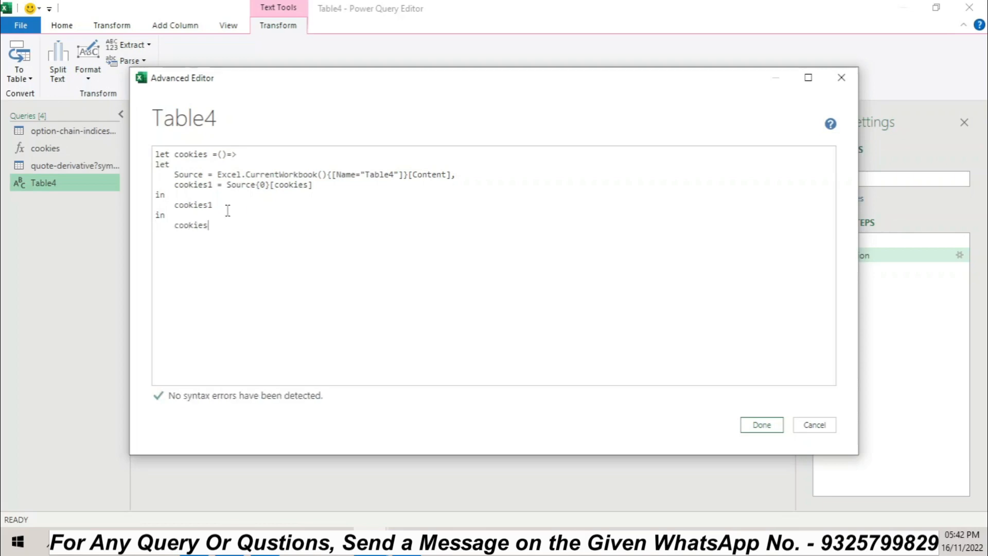
left_click(762, 424)
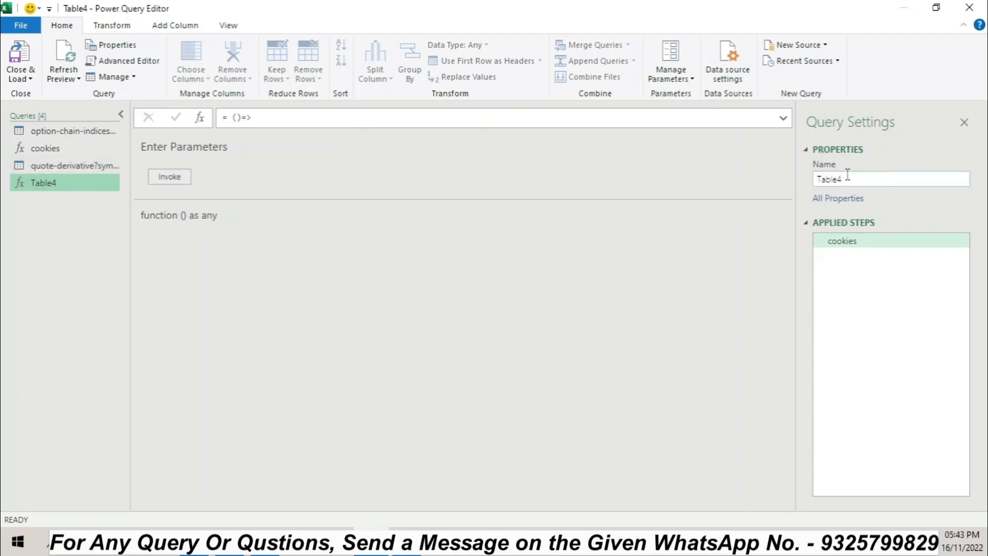
Step: Rename the Table4 function query to vwapcookies and copy that name
left_click(864, 178)
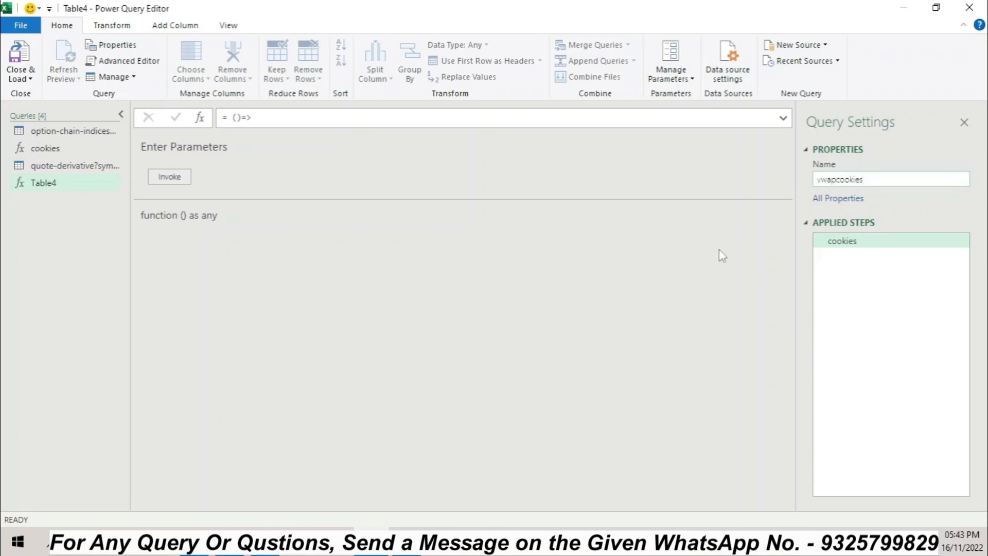
left_click_drag(883, 180, 776, 185)
key("ctrl+c")
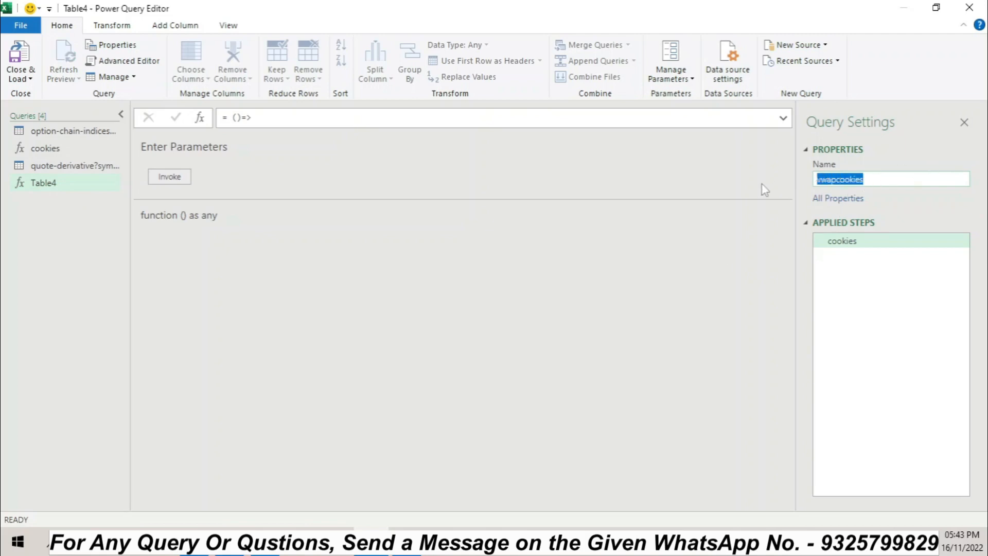
key("Return")
Step: In the quote-derivative query's Advanced Editor code, delete the entire hard-coded cookie string after "cookie=" in the Source line
left_click(66, 167)
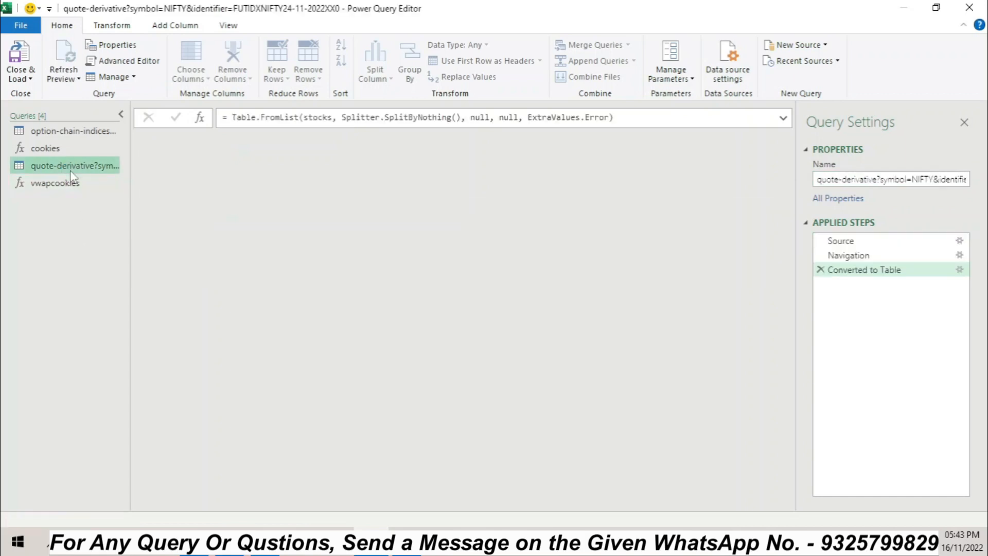
right_click(72, 175)
left_click(118, 375)
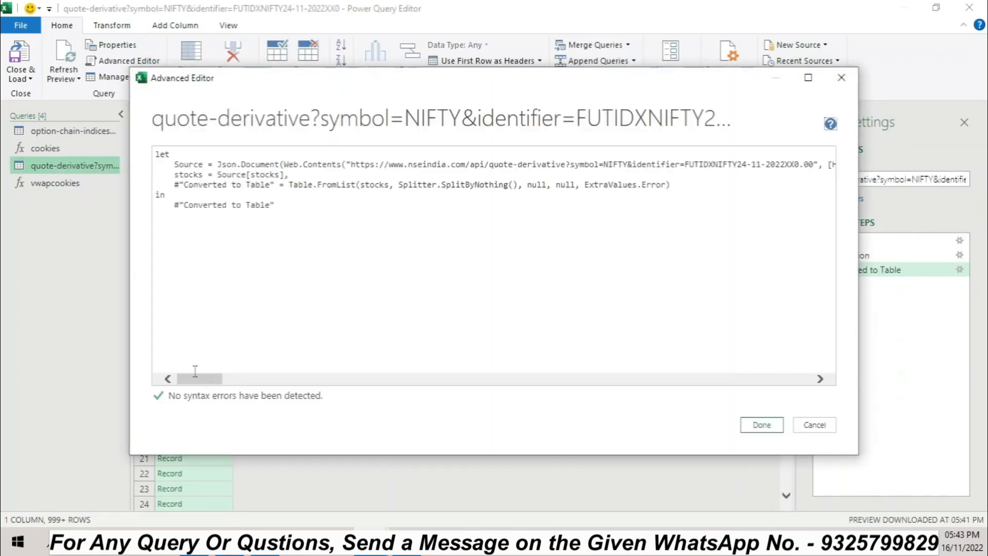
left_click_drag(213, 381, 332, 382)
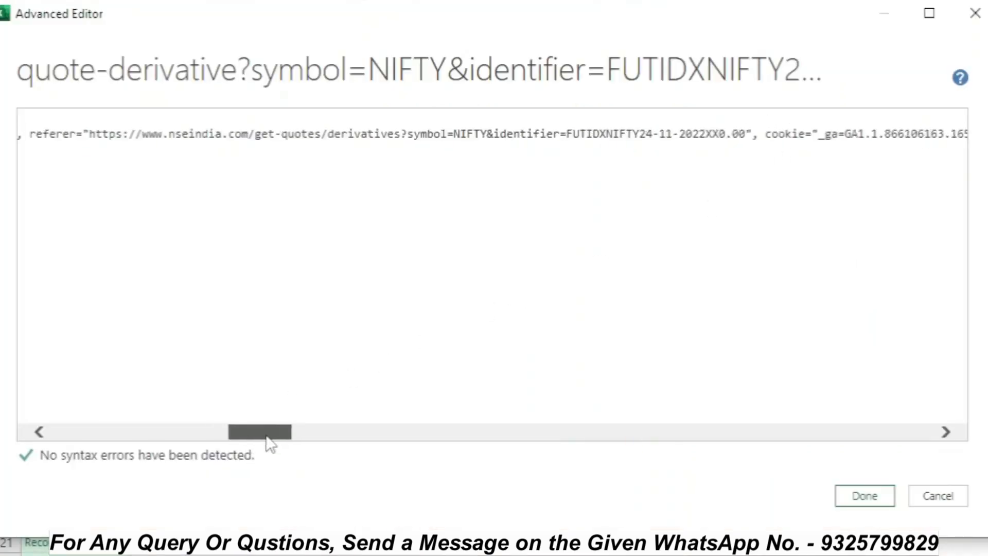
left_click_drag(266, 436, 301, 432)
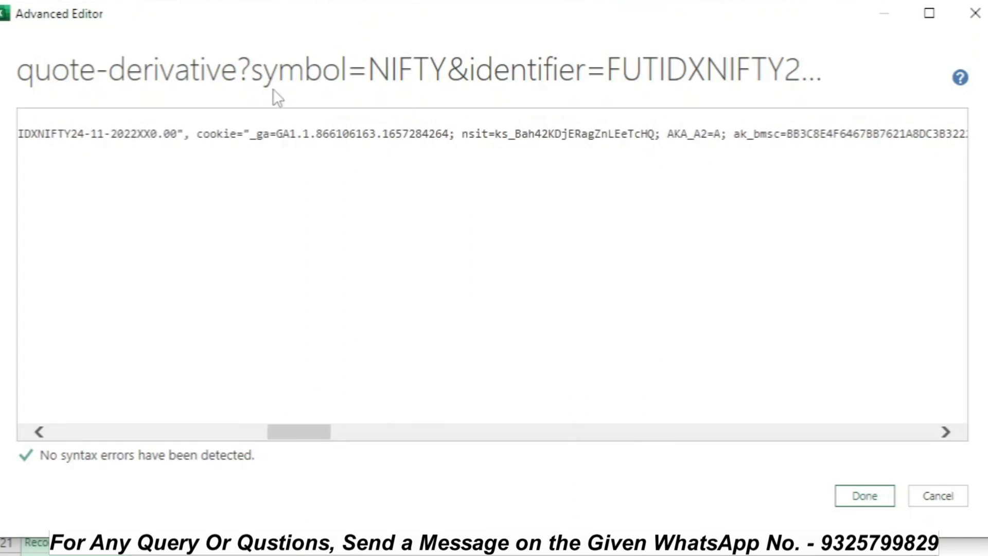
left_click_drag(241, 134, 342, 132)
left_click(250, 135)
key("BackSpace")
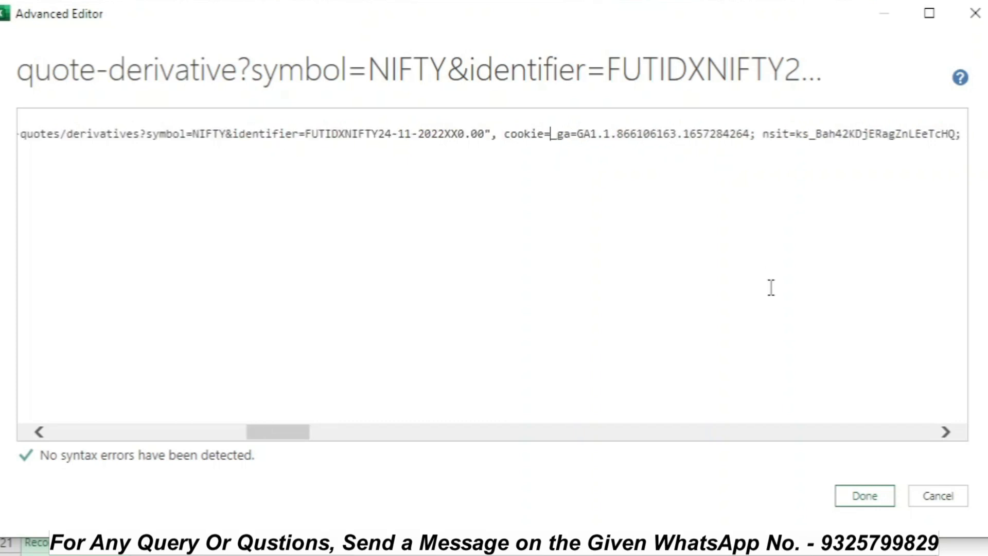
key("Delete")
key("Delete")
key("Delete")
key("Delete")
key("Delete")
key("Delete")
key("Delete")
key("Delete")
key("Delete")
key("Delete")
key("Delete")
key("Delete")
key("Delete")
key("Delete")
key("Delete")
key("Delete")
key("Delete")
key("Delete")
key("Delete")
key("Delete")
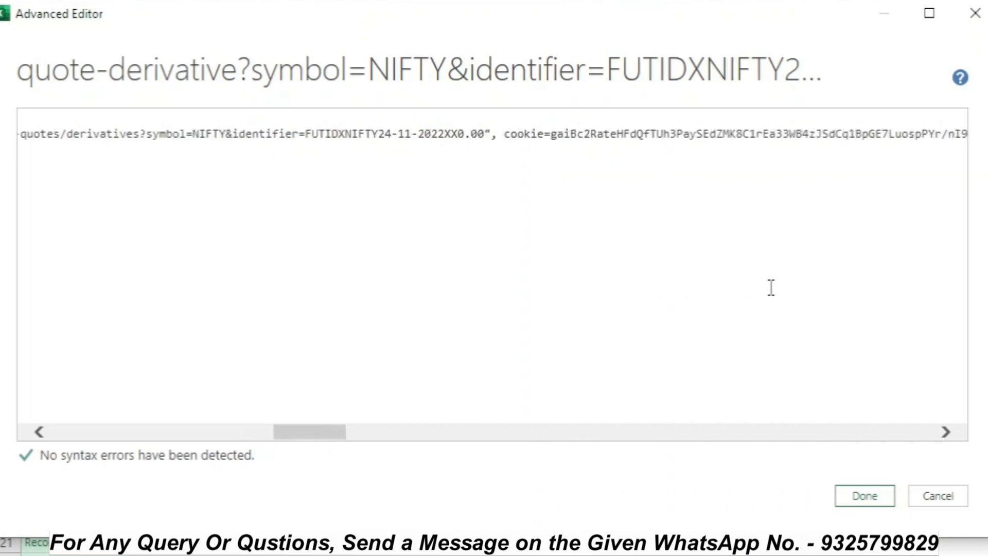
key("Delete")
key("Delete")
key("Delete")
key("Delete")
key("Delete")
key("Delete")
key("Delete")
key("Delete")
key("Delete")
key("Delete")
key("Delete")
key("Delete")
key("Delete")
key("Delete")
key("Delete")
key("Delete")
key("Delete")
key("Delete")
key("Delete")
key("Delete")
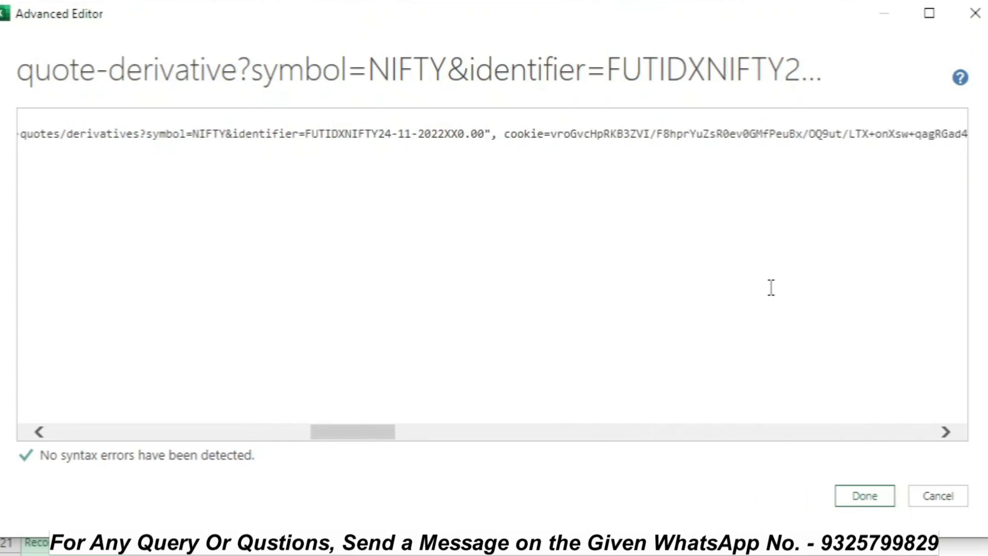
key("Delete")
key("Delete")
key("Delete")
key("Delete")
key("Delete")
key("Delete")
key("Delete")
key("Delete")
key("Delete")
key("Delete")
key("Delete")
key("Delete")
key("Delete")
key("Delete")
key("Delete")
key("Delete")
key("Delete")
key("Delete")
key("Delete")
key("Delete")
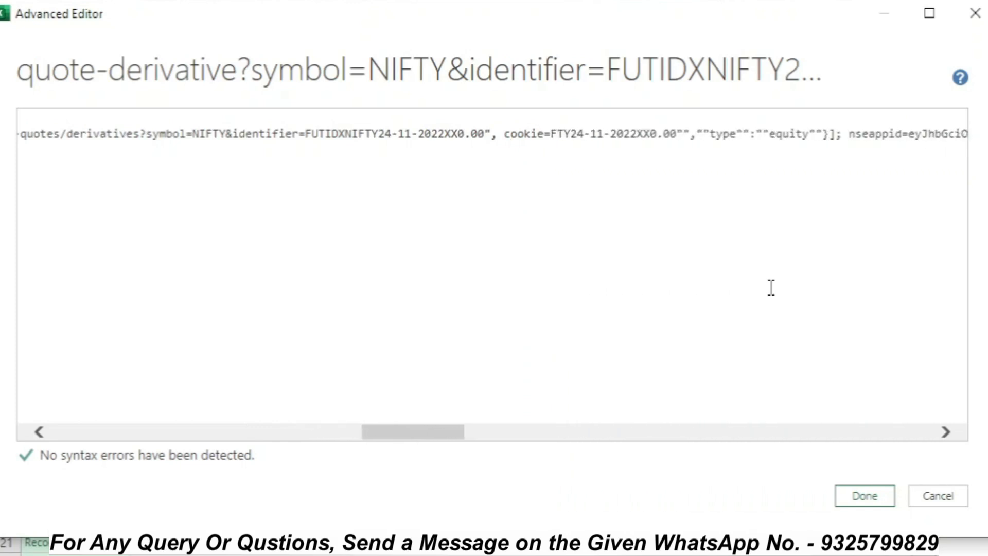
key("Delete")
key("Delete")
key("Delete")
key("Delete")
key("Delete")
key("Delete")
key("Delete")
key("Delete")
key("Delete")
key("Delete")
key("Delete")
key("Delete")
key("Delete")
key("Delete")
key("Delete")
key("Delete")
key("Delete")
key("Delete")
key("Delete")
key("Delete")
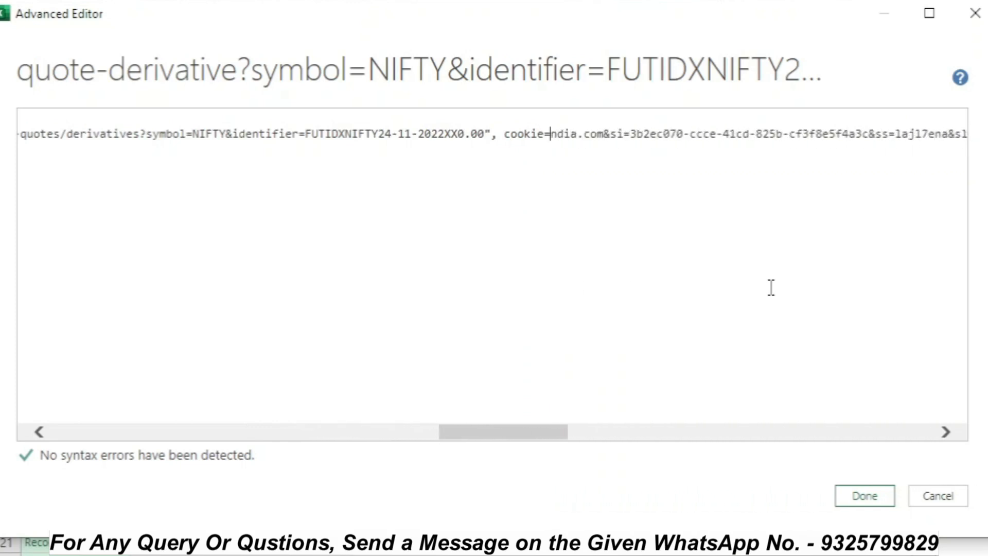
key("Delete")
key("Delete")
key("Delete")
key("Delete")
key("Delete")
key("Delete")
key("Delete")
key("Delete")
key("Delete")
key("Delete")
key("Delete")
key("Delete")
key("Delete")
key("Delete")
key("Delete")
key("Delete")
key("Delete")
key("Delete")
key("Delete")
key("Delete")
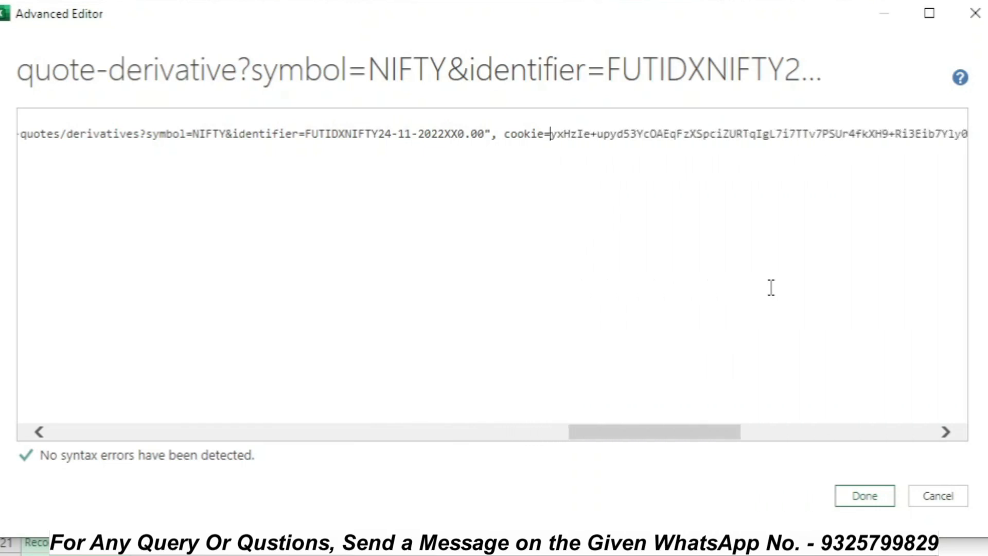
key("Delete")
key("Delete")
key("Delete")
key("Delete")
key("Delete")
key("Delete")
key("Delete")
key("Delete")
key("Delete")
key("Delete")
key("Delete")
key("Delete")
key("Delete")
key("Delete")
key("Delete")
key("Delete")
key("Delete")
key("Delete")
key("Delete")
key("Delete")
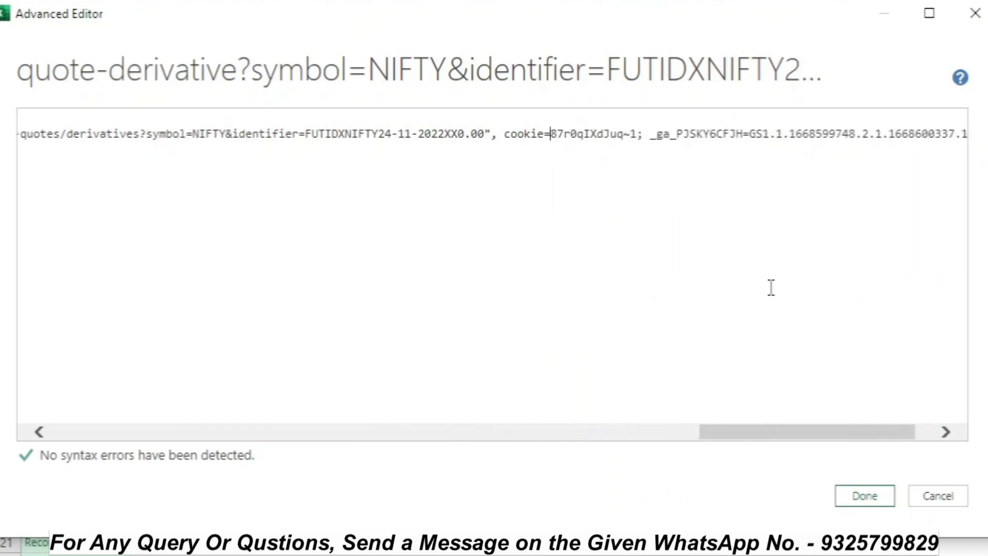
key("Delete")
key("Delete")
key("Delete")
key("Delete")
key("Delete")
key("Delete")
key("Delete")
key("Delete")
key("Delete")
key("Delete")
key("Delete")
key("Delete")
key("Delete")
key("Delete")
key("Delete")
key("Delete")
key("Delete")
key("Delete")
key("Delete")
key("Delete")
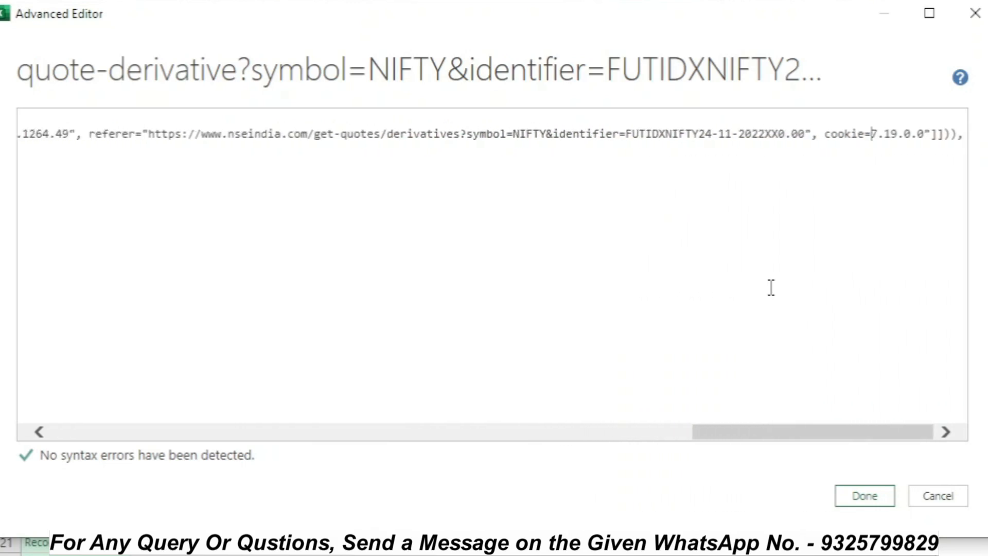
key("Delete")
key("Delete")
key("Delete")
key("Delete")
key("Delete")
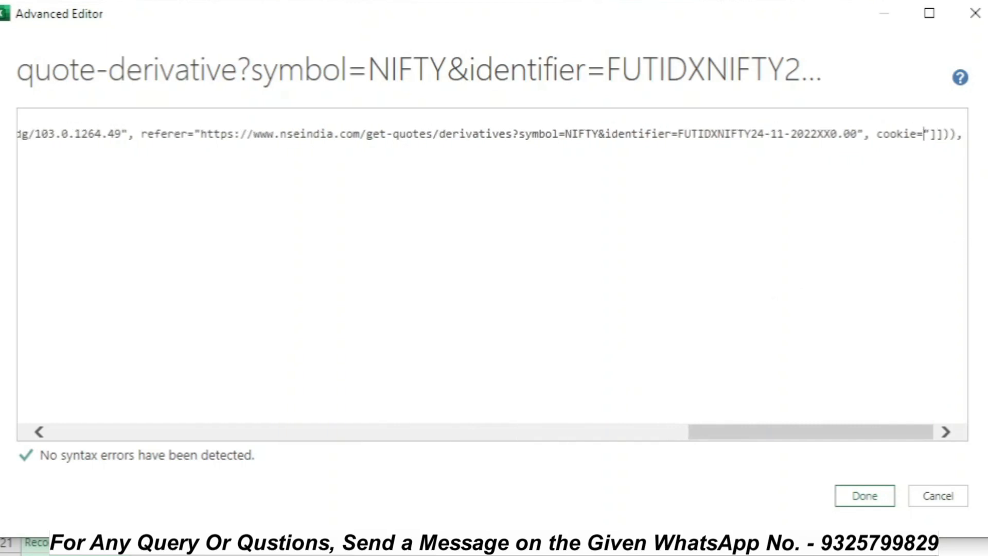
Step: Set the Source line's cookie header to vwapcookies() without quotes, apply the code, and close and load the queries into the workbook
type("[")
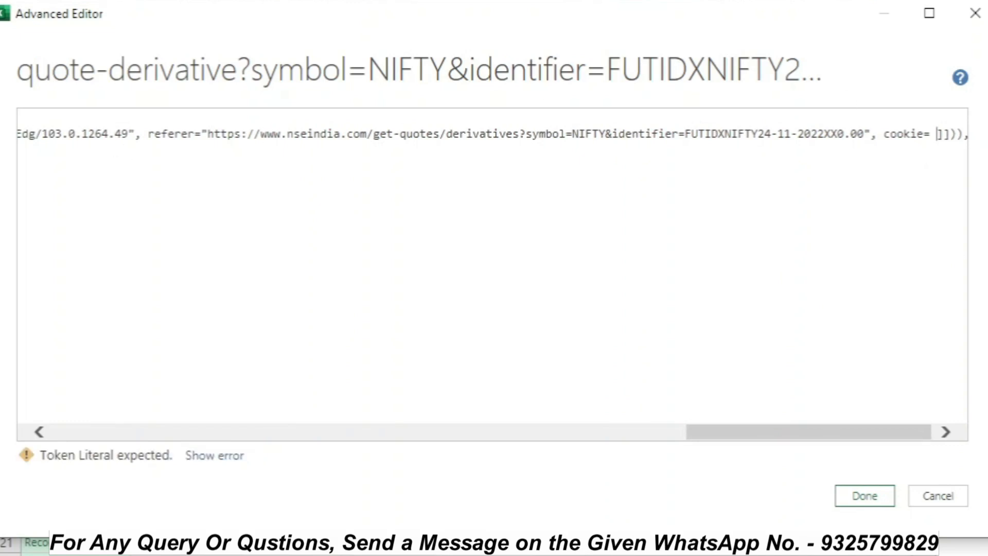
key("ctrl+v")
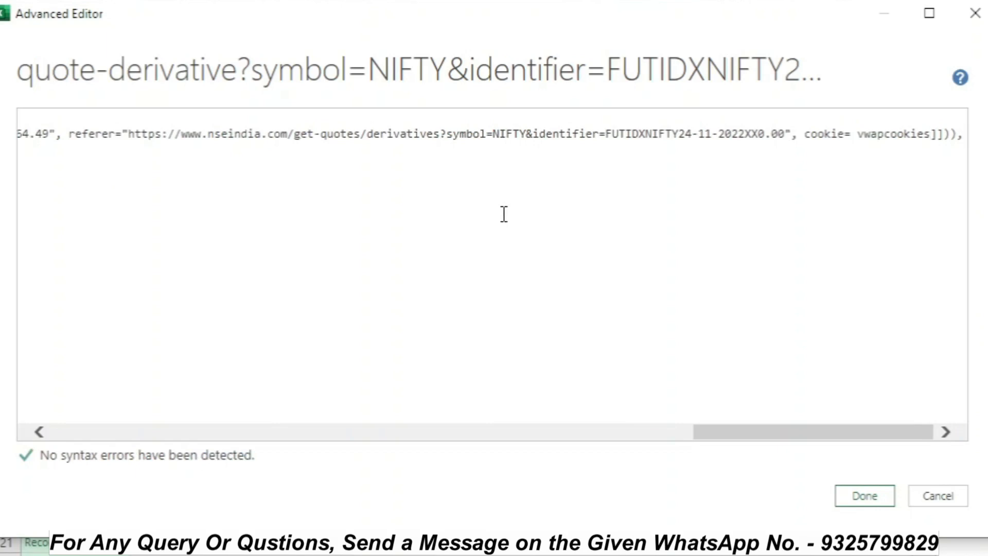
type("()")
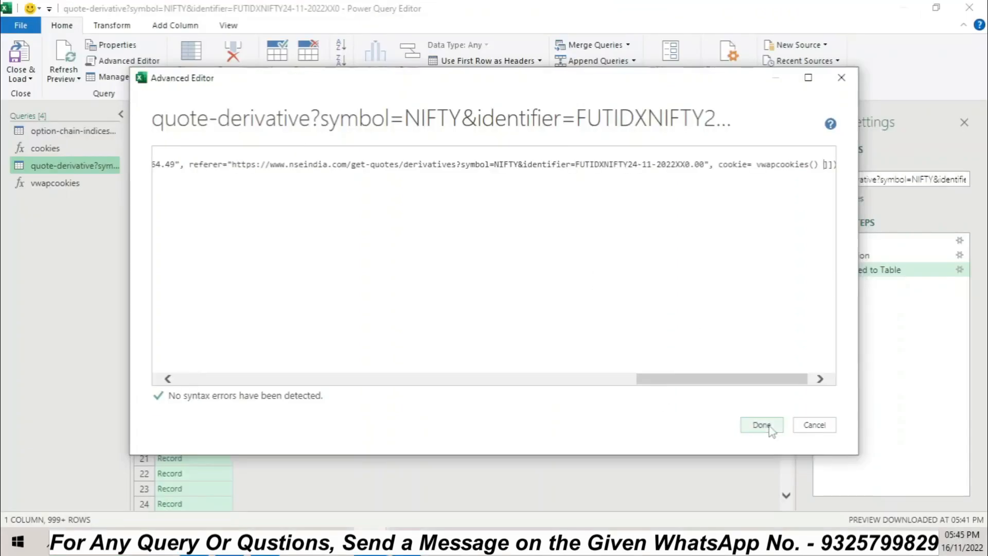
left_click(761, 424)
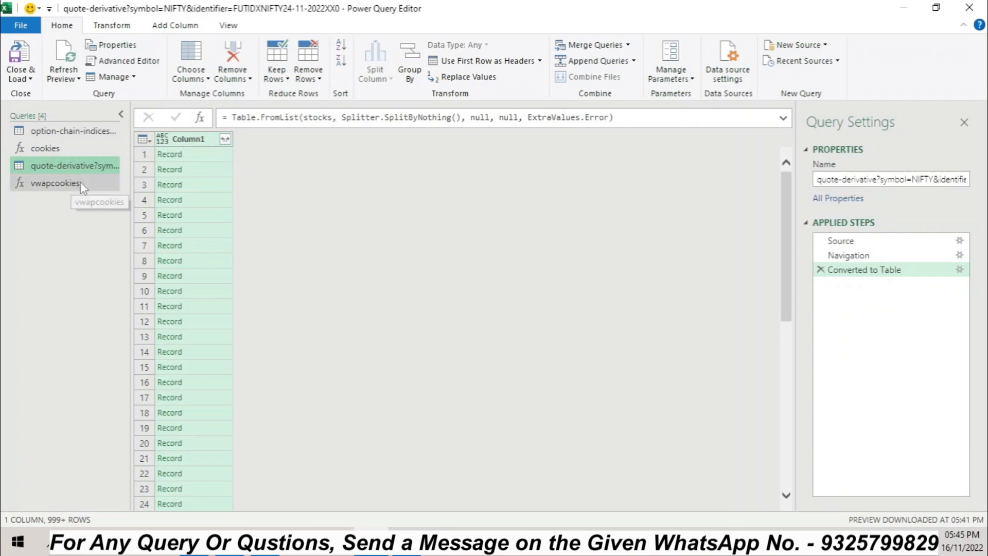
left_click(24, 59)
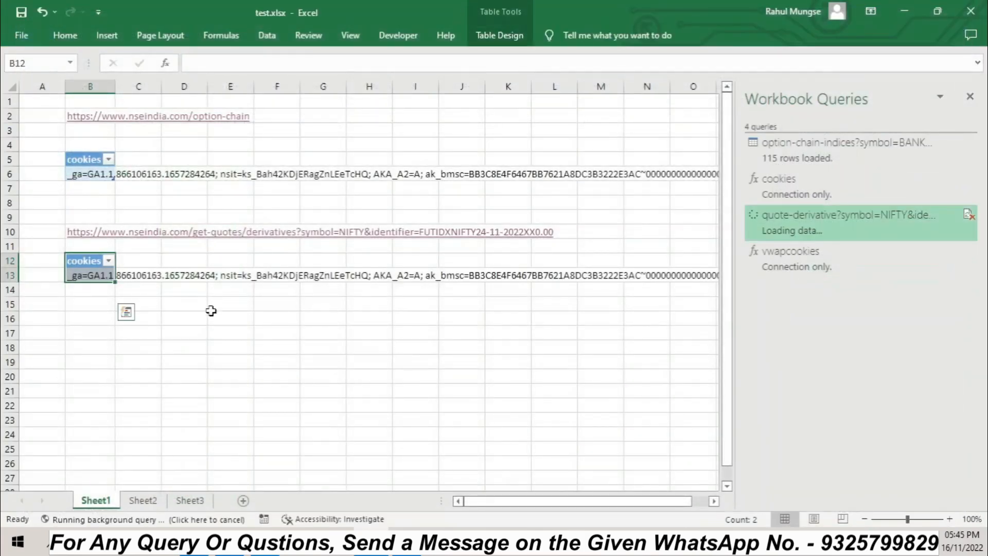
Step: Preview the data loaded by the quote-derivative query in the workbook's query list
left_click(199, 329)
left_click(83, 282)
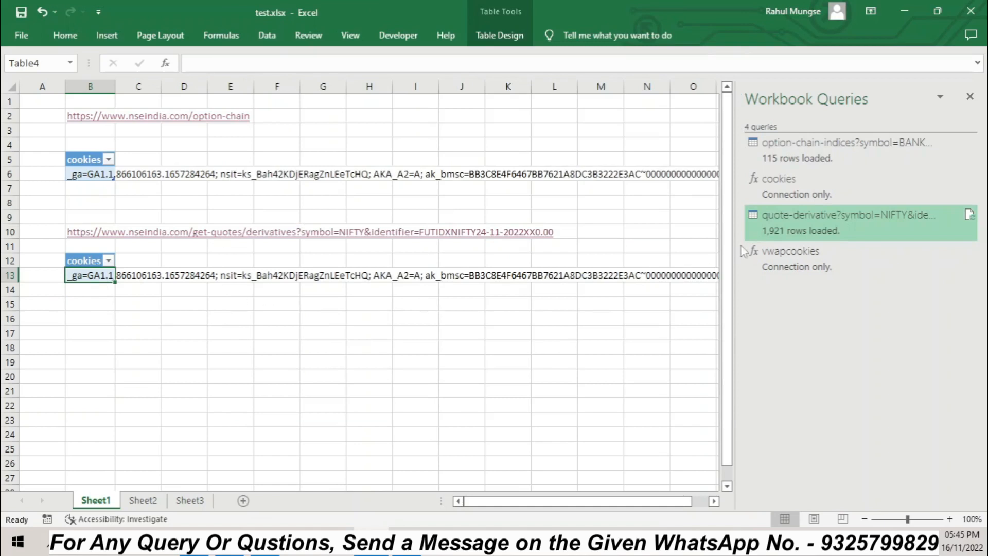
mouse_move(823, 222)
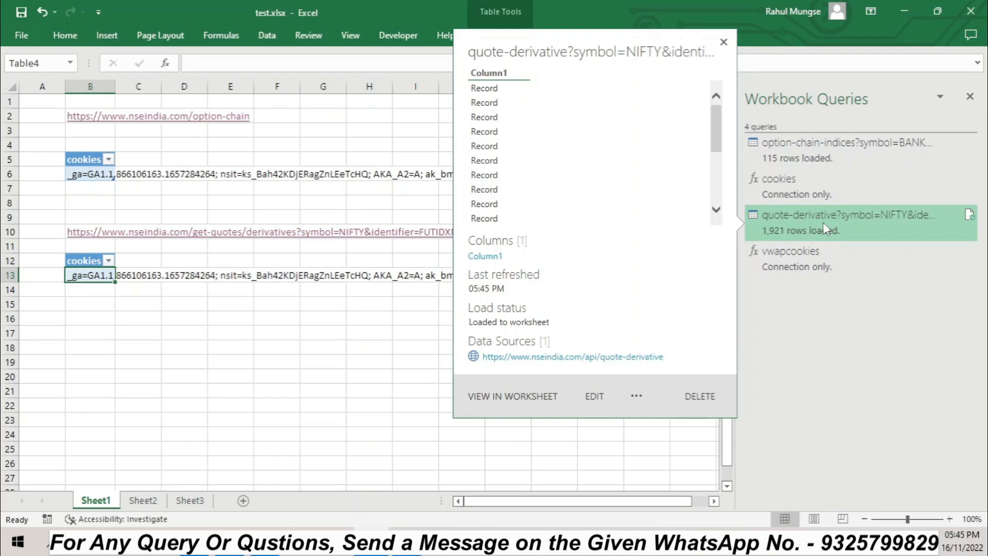
left_click(297, 333)
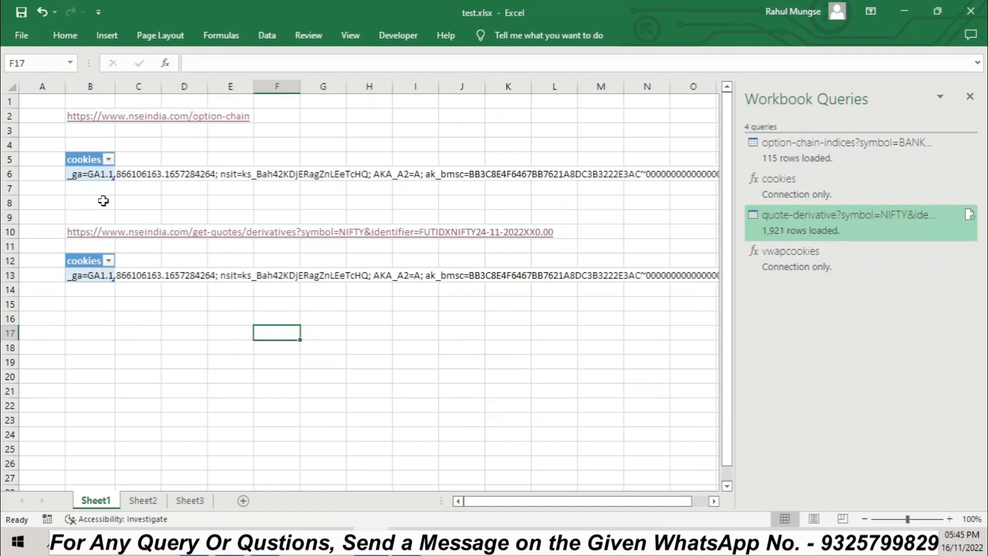
Step: Open the Nifty futures link from Sheet1, copy the quote-derivative request's cookie value in the browser, and return to the second cookies table in Excel
left_click(78, 232)
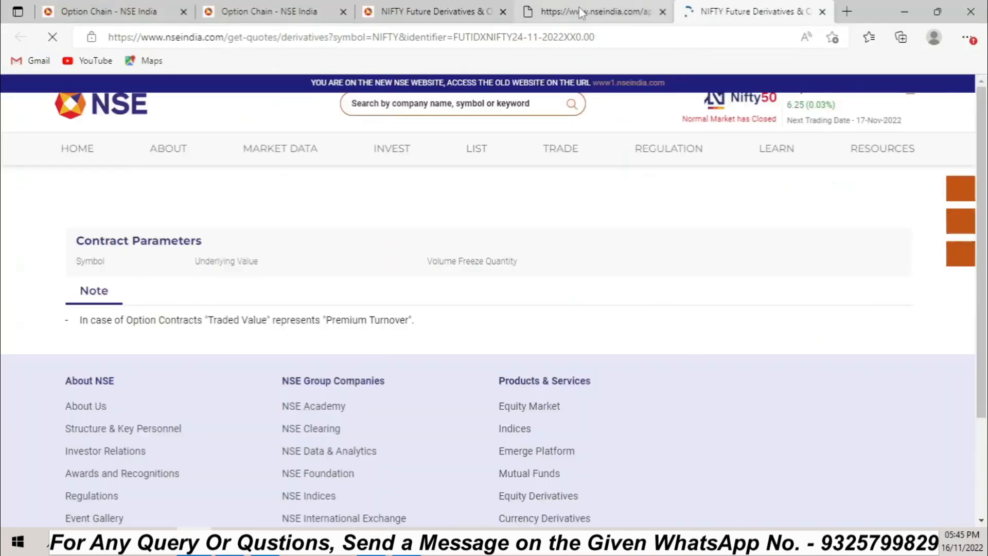
left_click(580, 11)
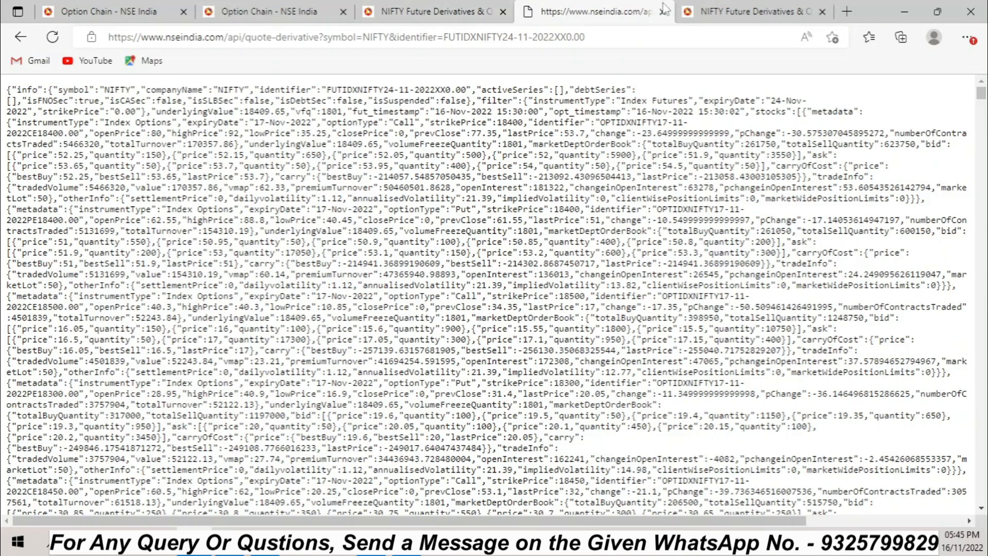
left_click(662, 11)
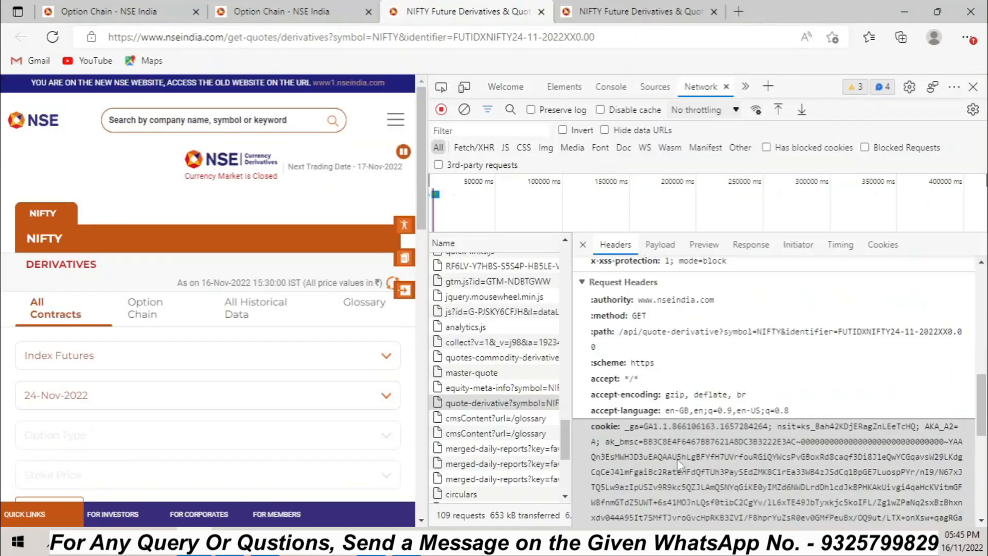
right_click(679, 465)
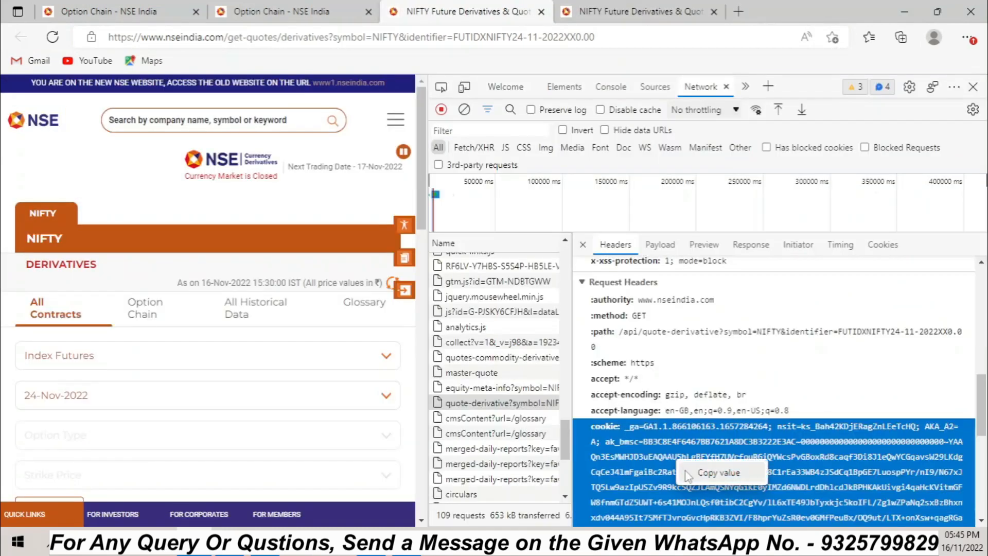
left_click(690, 472)
left_click(369, 539)
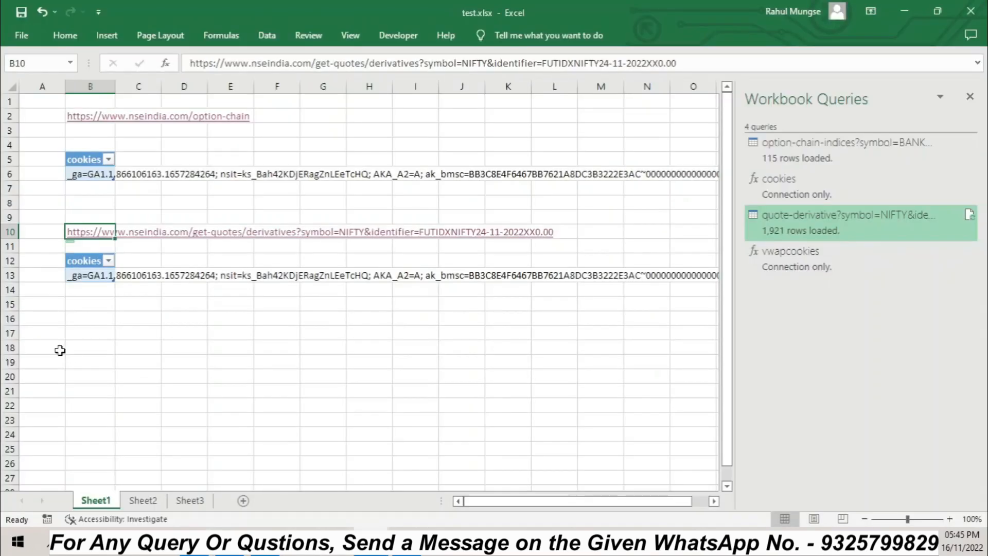
left_click(80, 275)
left_click(137, 305)
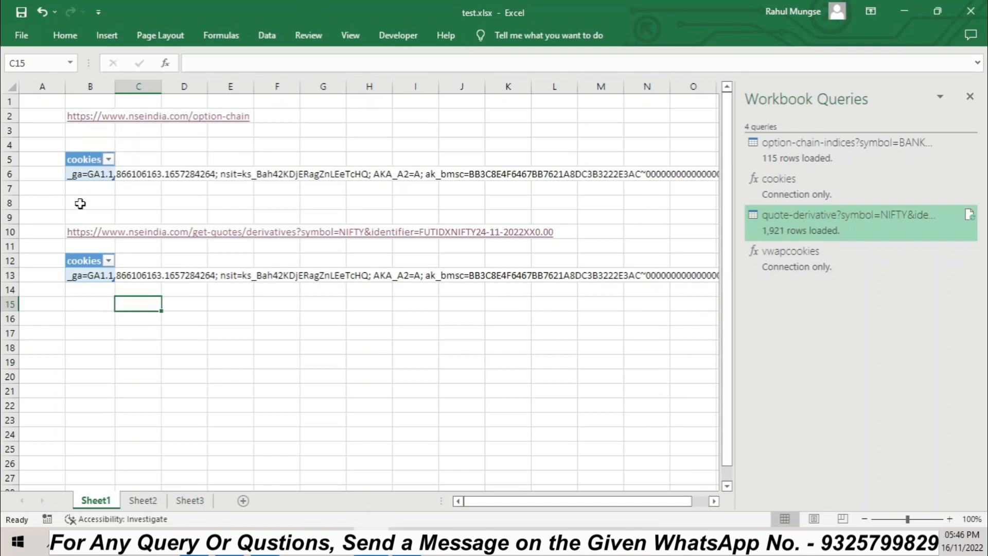
Step: Refresh all of the workbook's queries with the cookie values stored on Sheet1
left_click(85, 174)
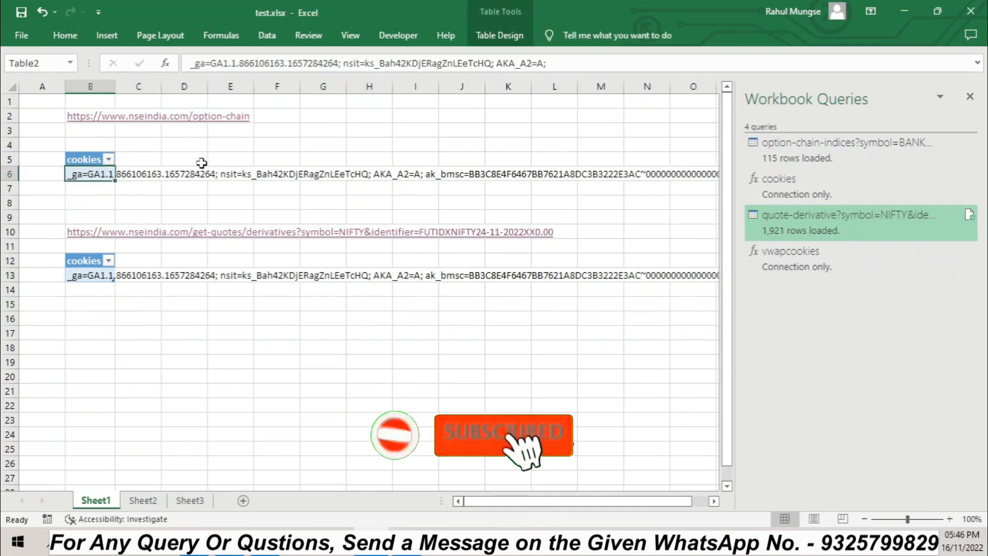
left_click(267, 35)
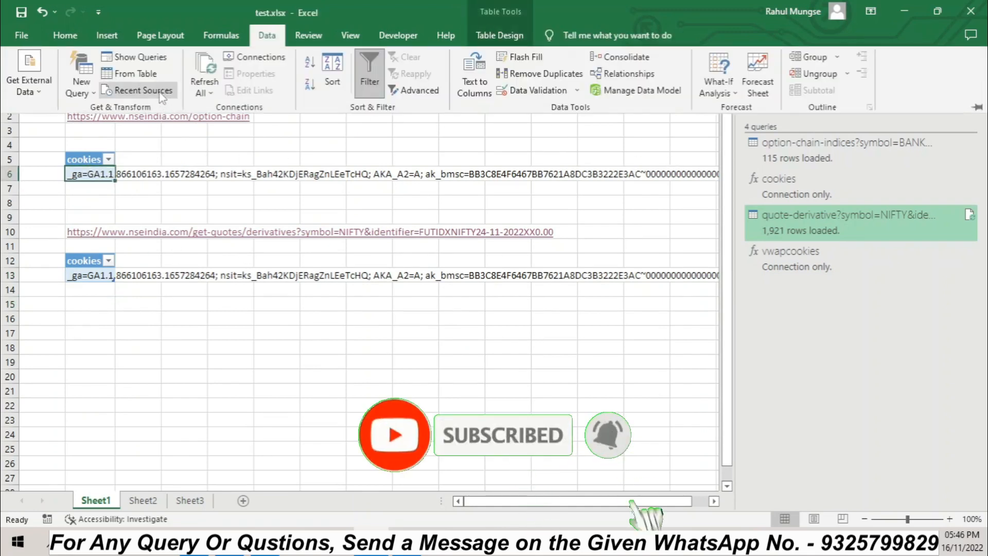
left_click(208, 64)
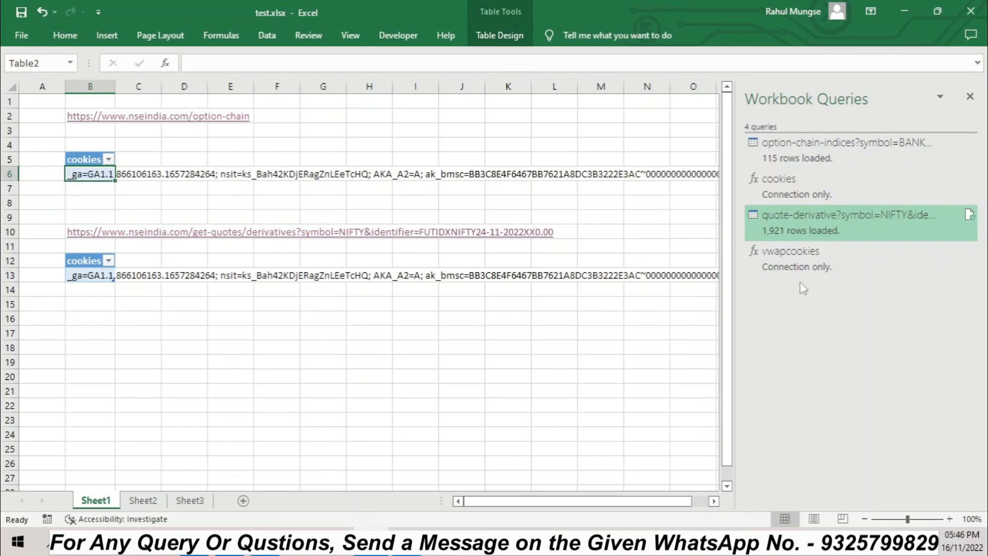
Step: Open the option-chain-indices query in the Power Query Editor and inspect its data and available query actions
double_click(844, 149)
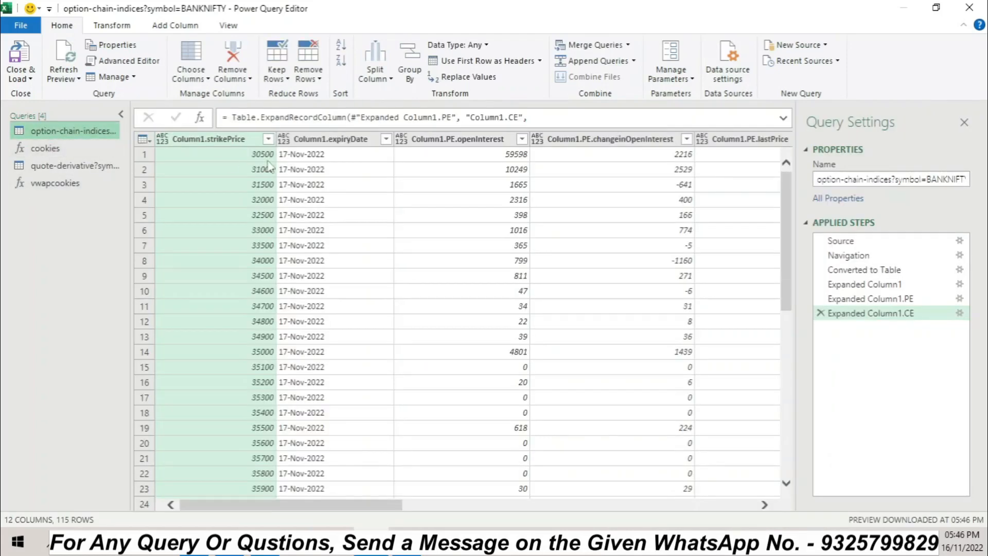
right_click(67, 132)
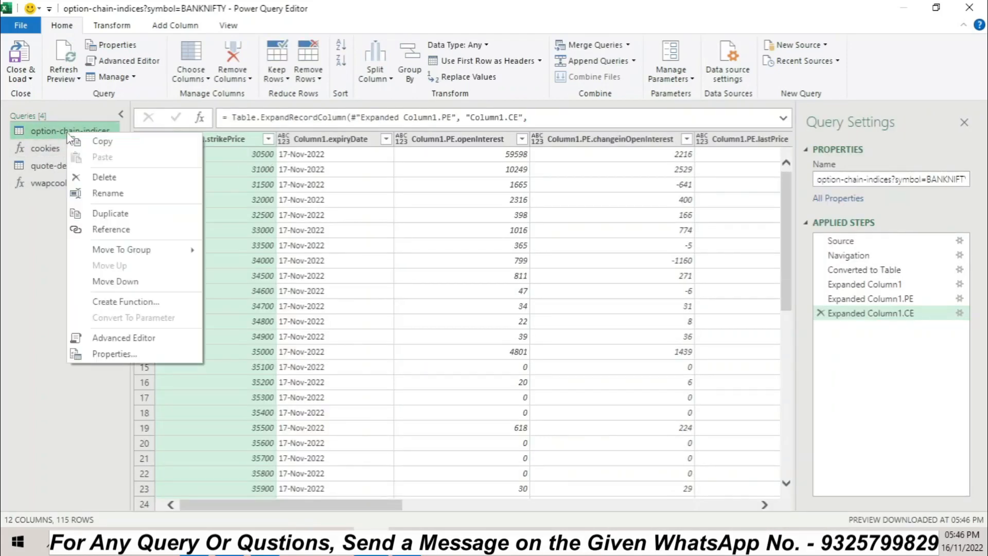
left_click(38, 255)
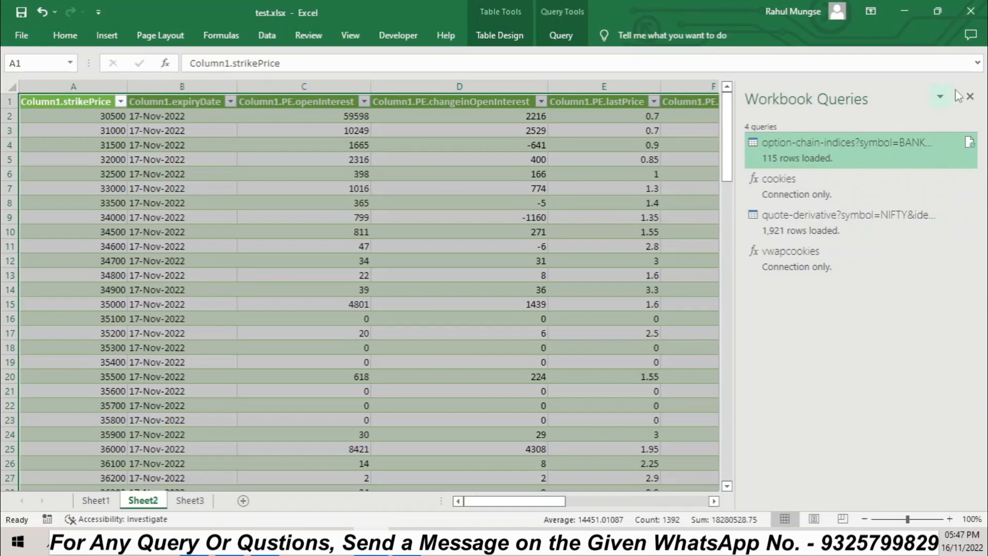
Step: Close the Workbook Queries pane and return to Sheet1 with the cookies tables
left_click(972, 101)
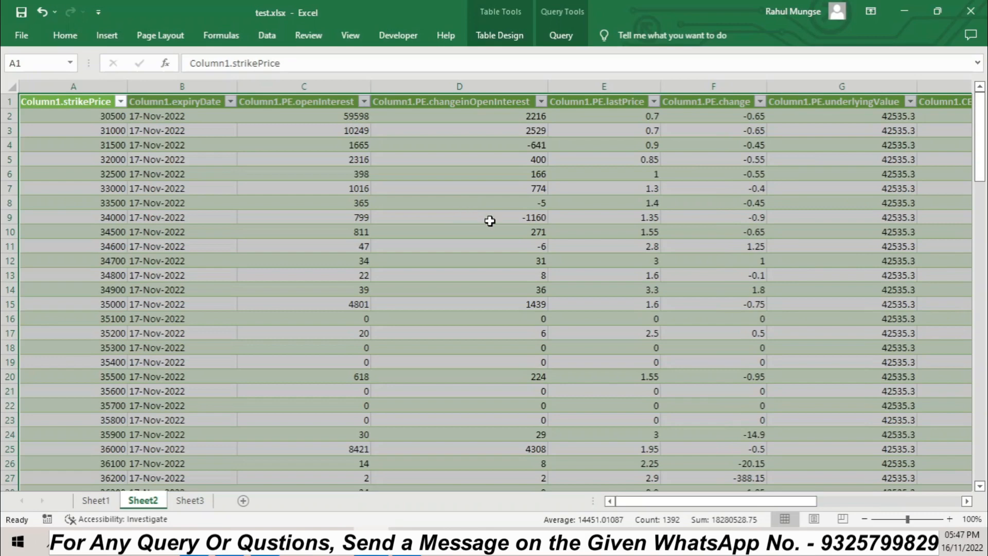
left_click(92, 500)
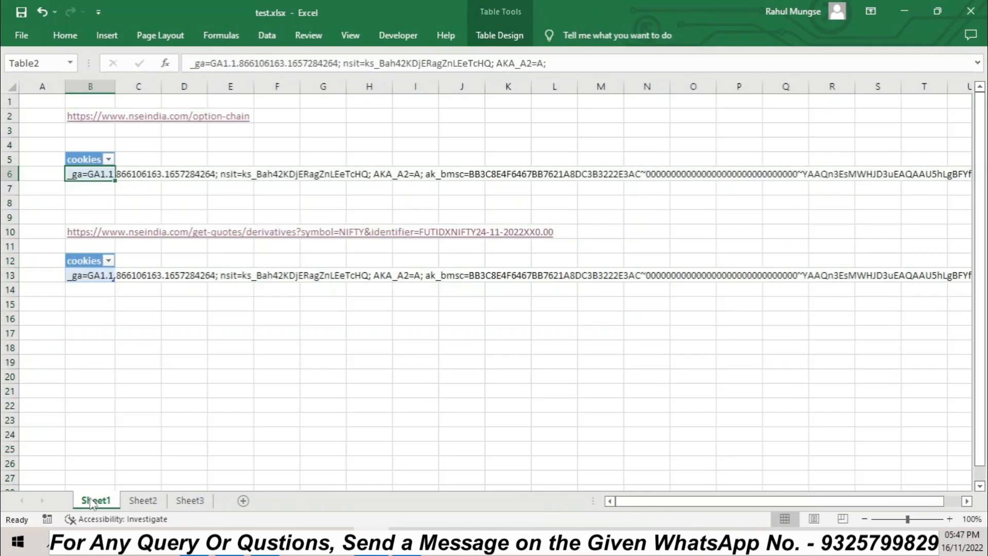